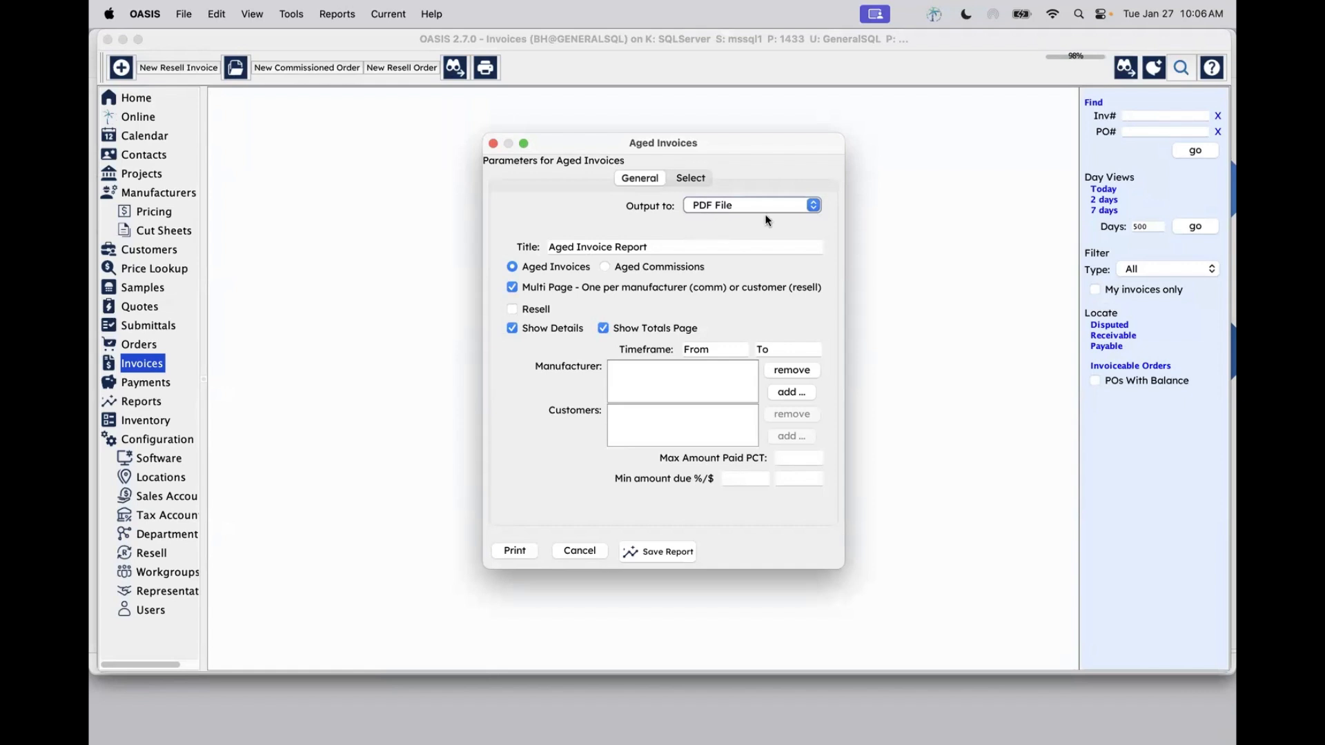
Include resell invoices in the Aged Invoices report, output it to a PDF file and save it as Untitled.pdf on the Desktop.
left_click(722, 204)
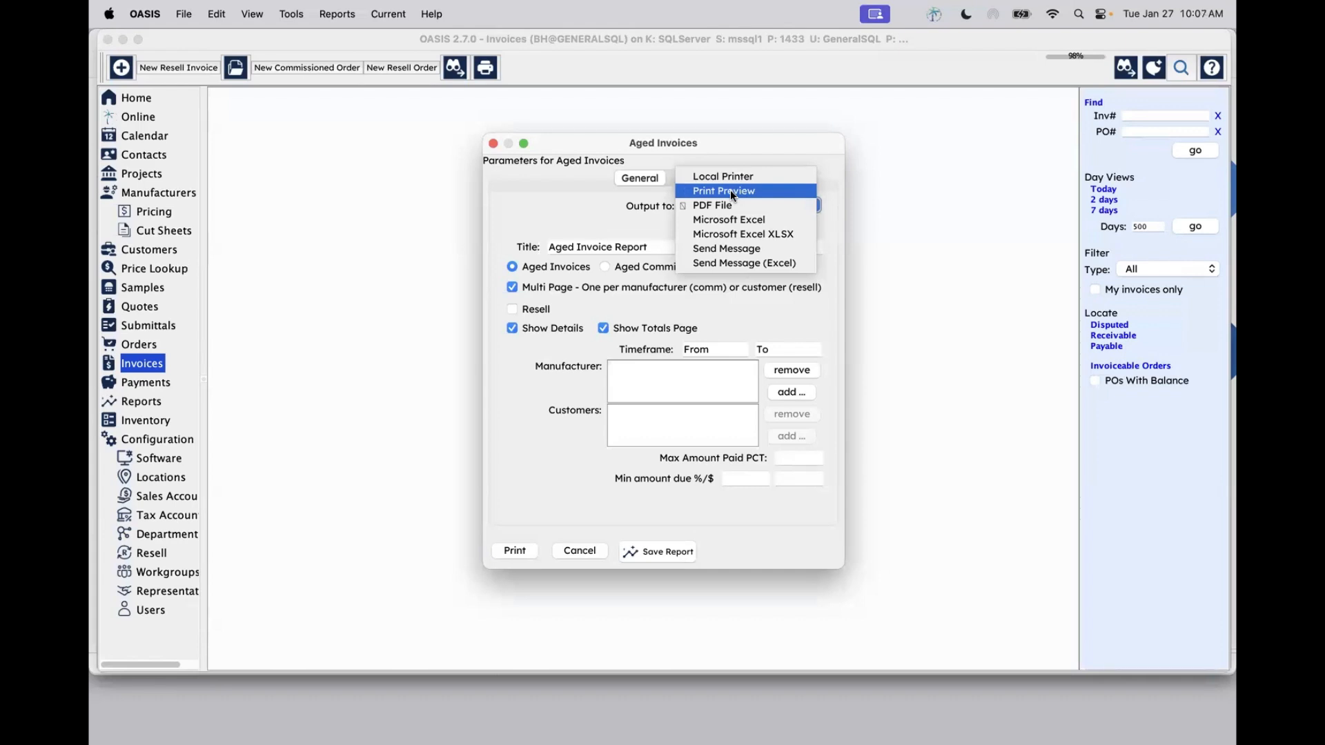
left_click(729, 206)
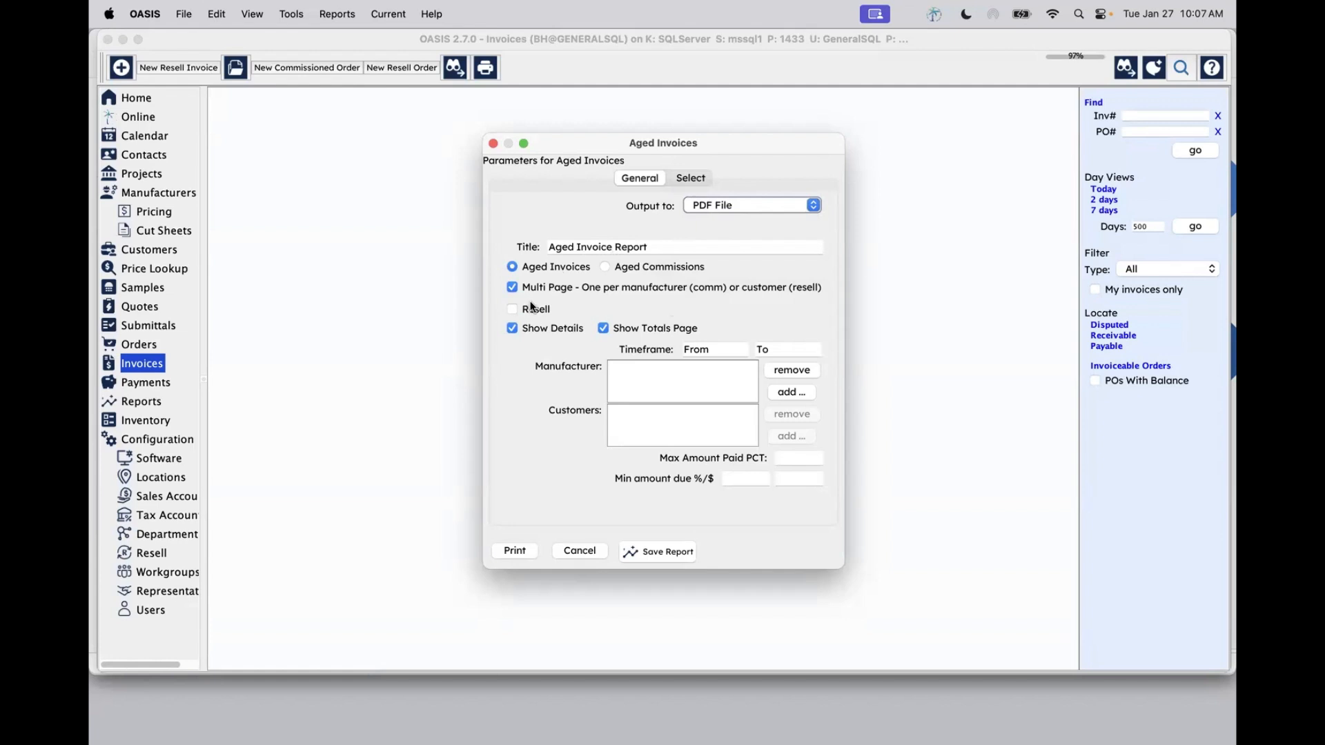
left_click(512, 310)
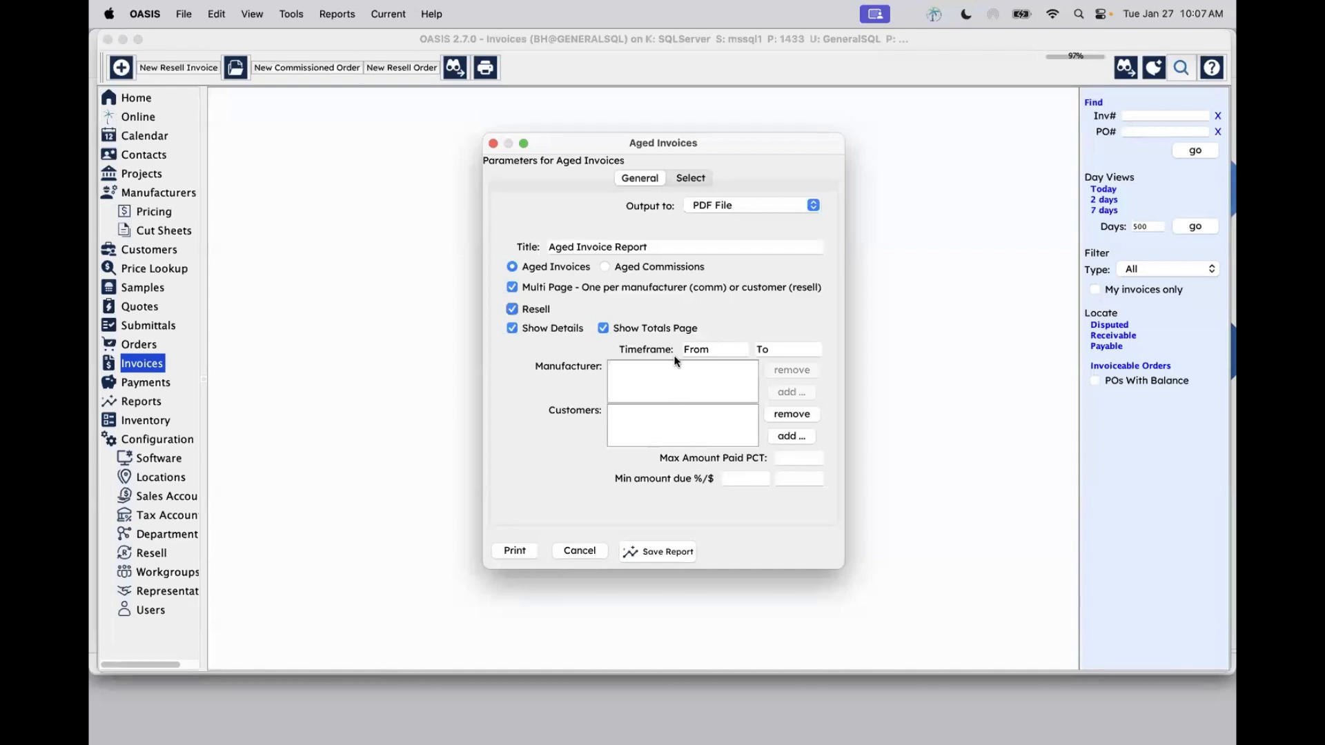
left_click(691, 178)
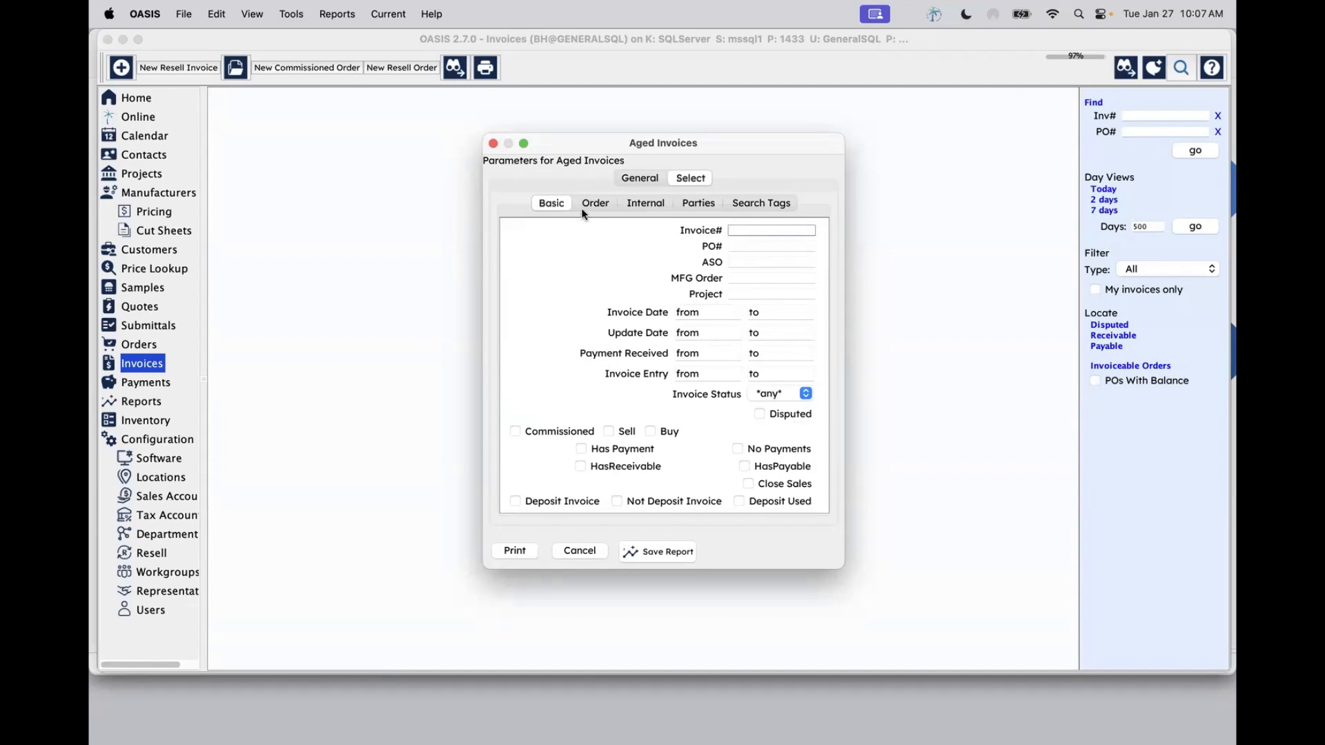
left_click(642, 176)
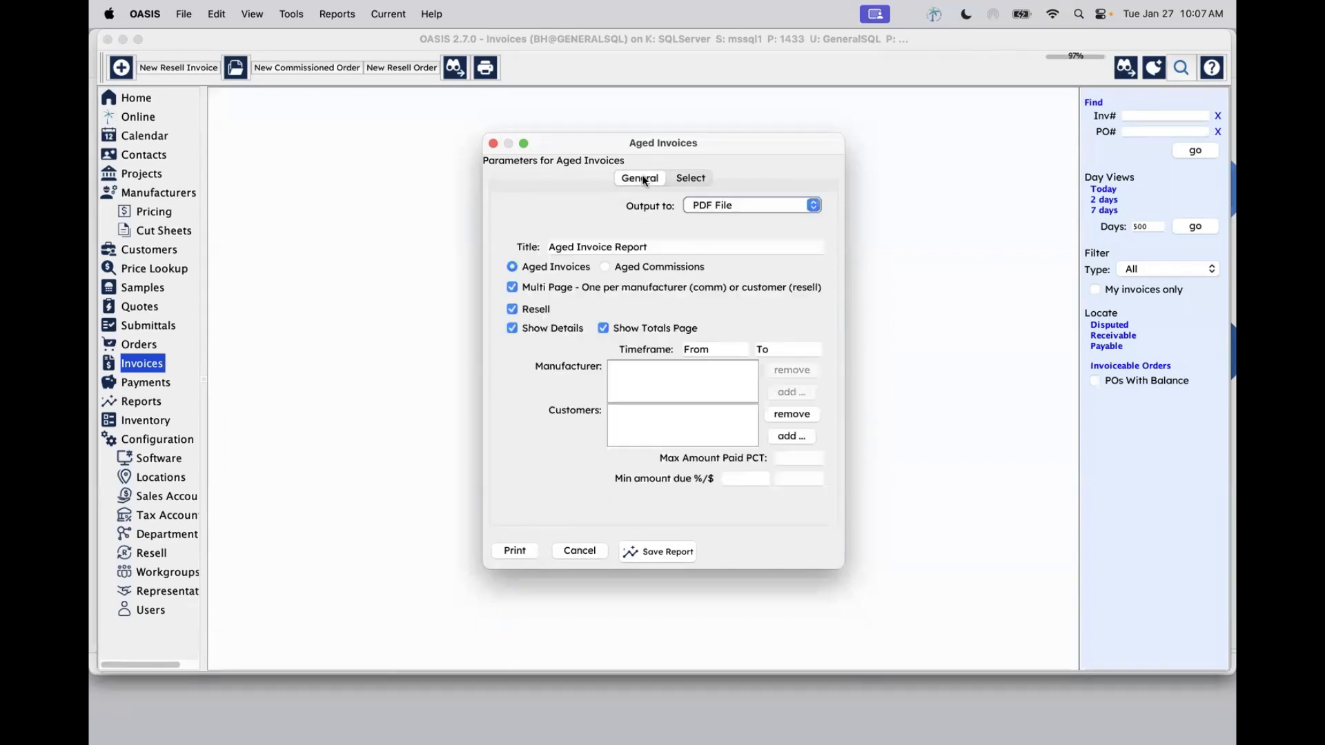
left_click(523, 550)
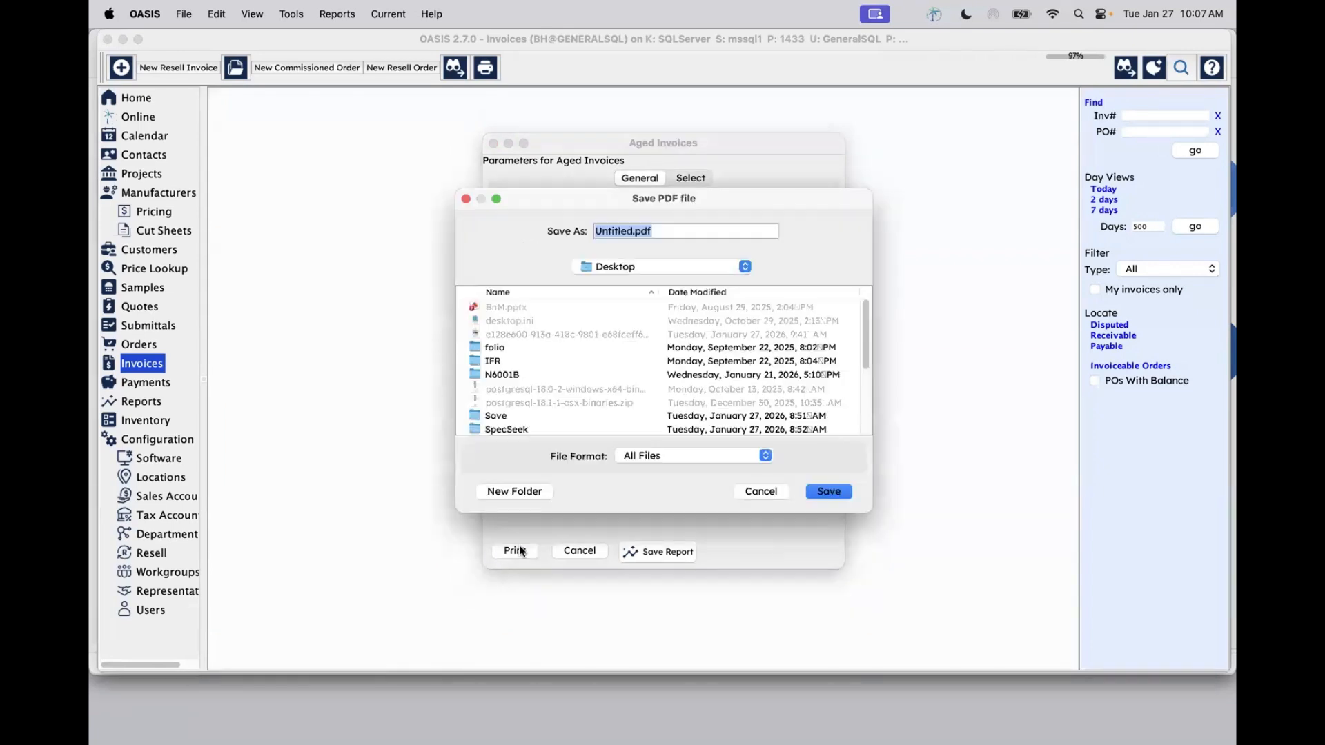
left_click(835, 490)
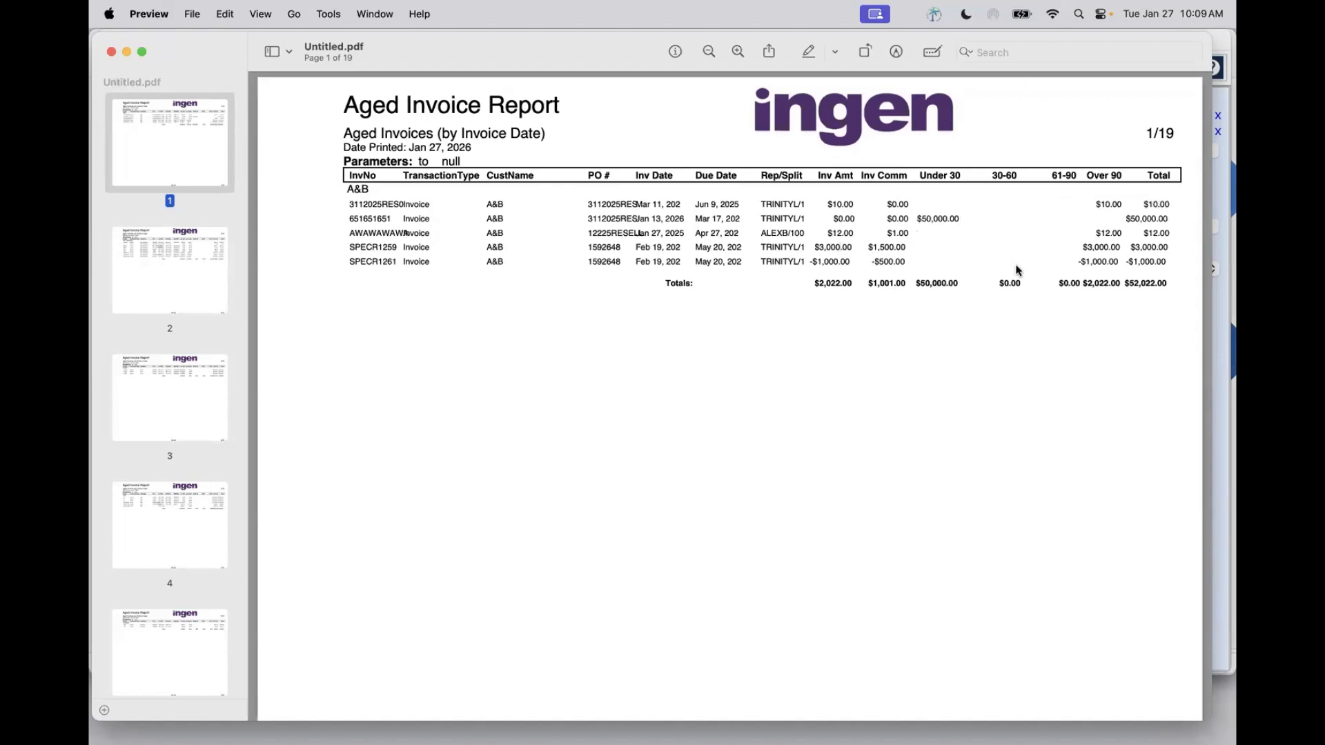
Review pages 2 and 3 of the Aged Invoice Report PDF and close the document.
left_click(192, 275)
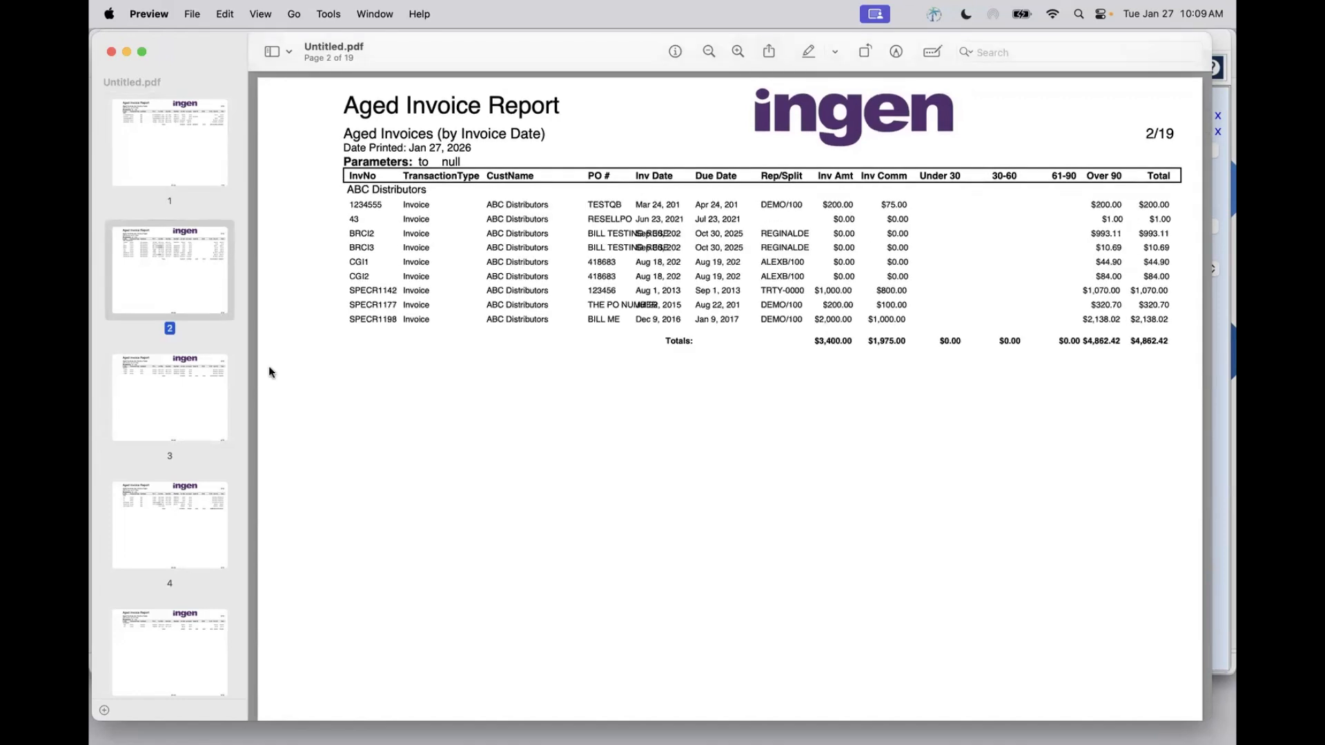
left_click(191, 397)
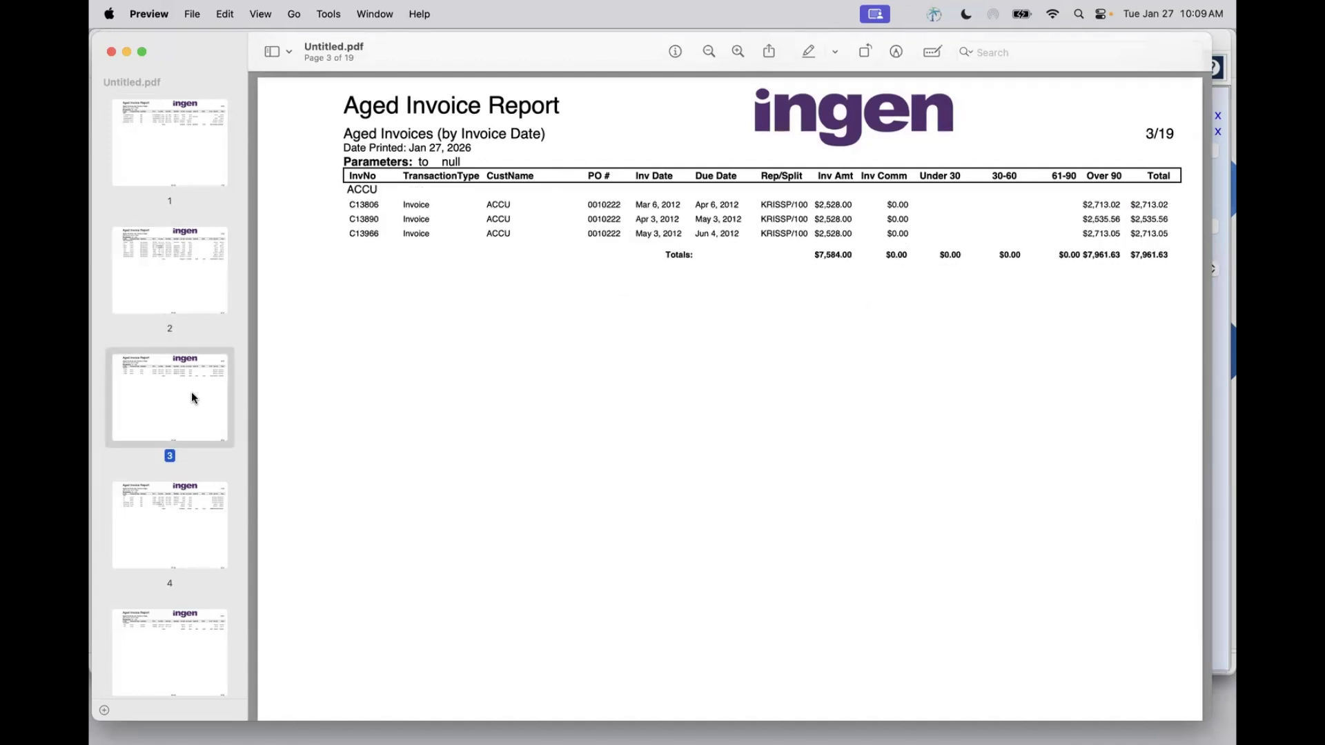
left_click(112, 53)
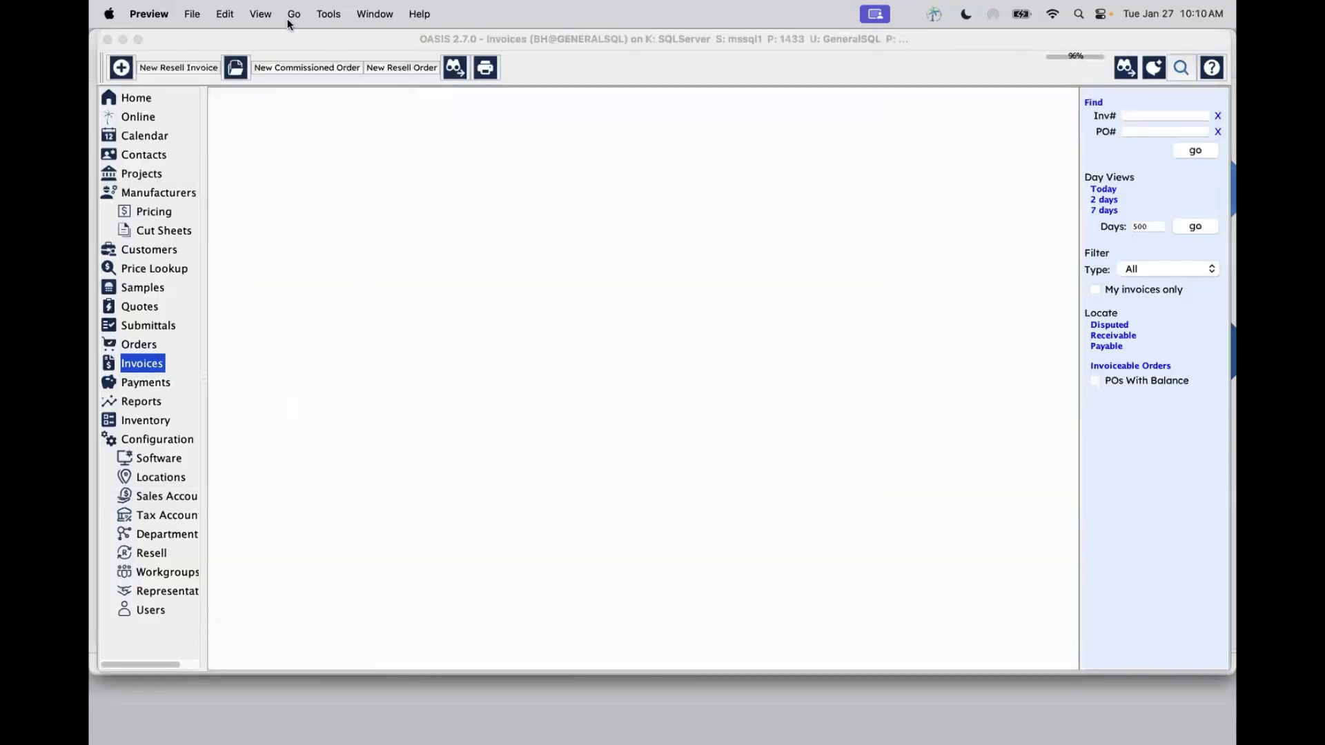
Switch back to OASIS and open the Customizable Invoice Listing report for invoices.
left_click(331, 15)
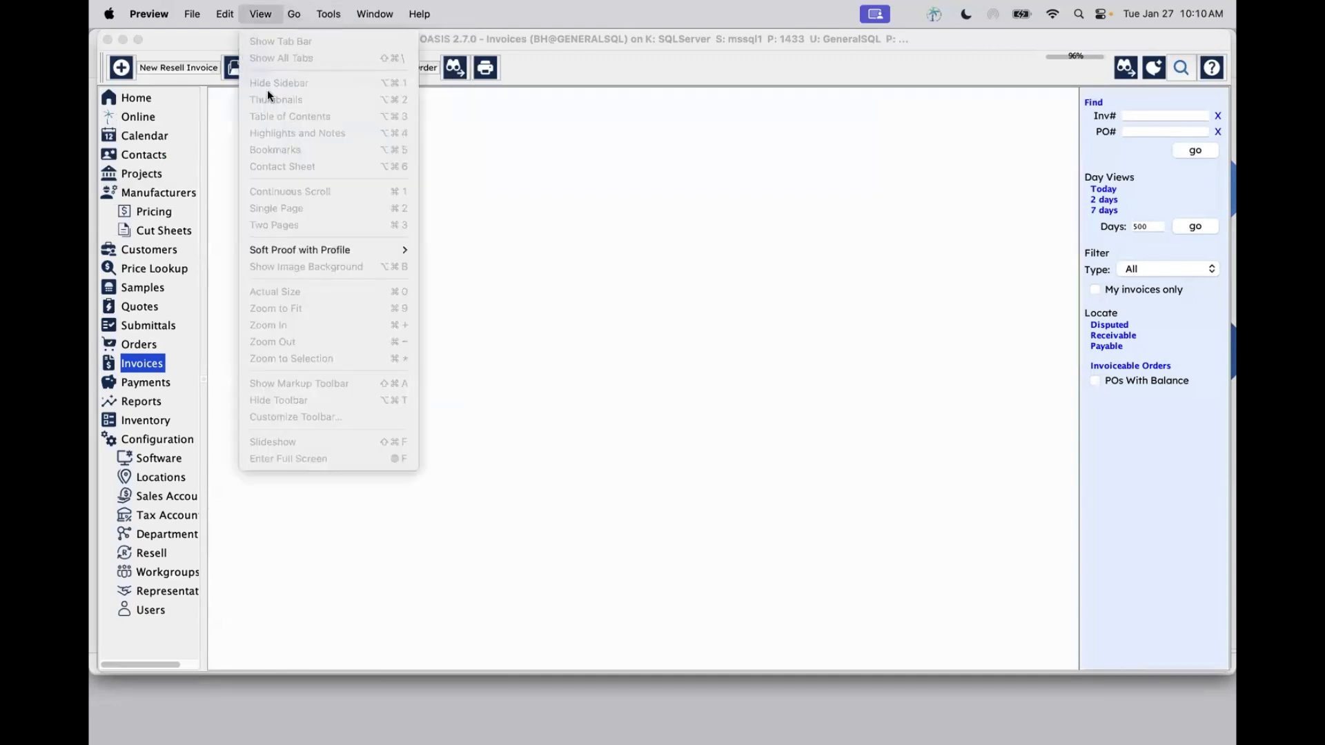
left_click(279, 220)
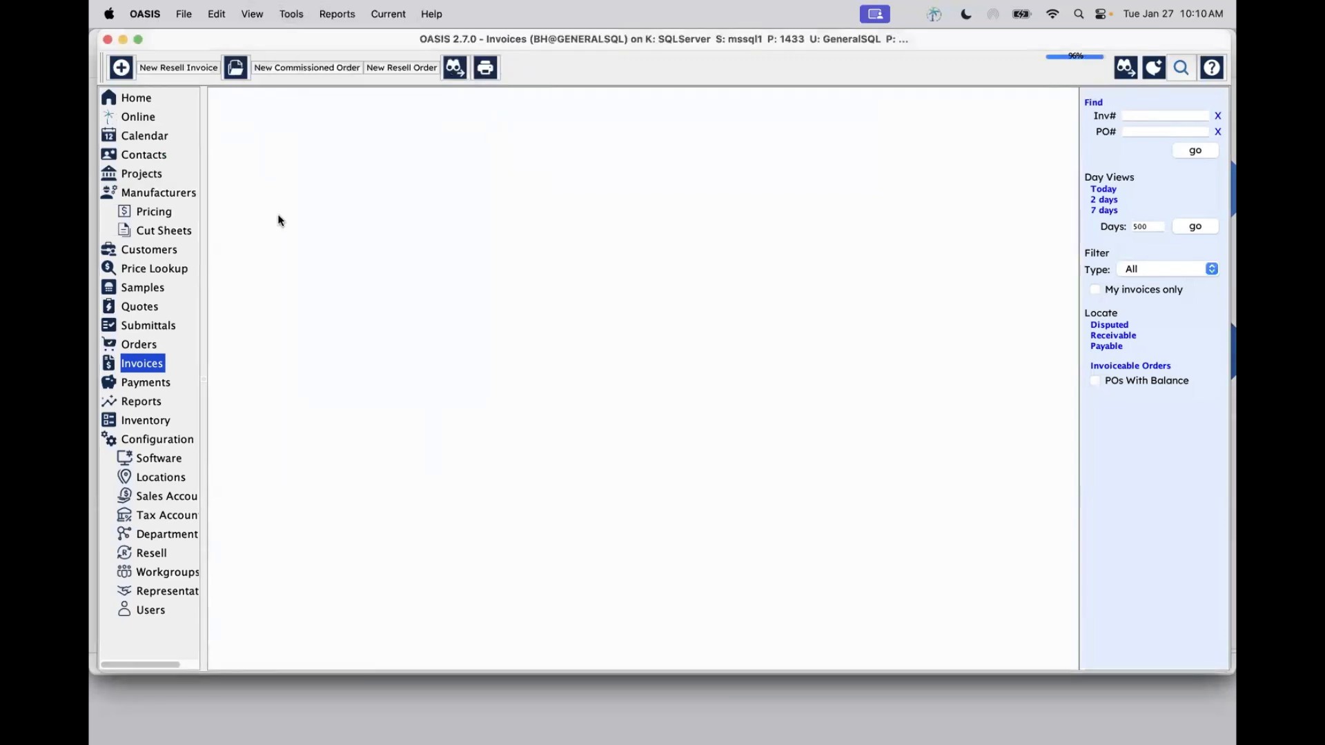
left_click(339, 15)
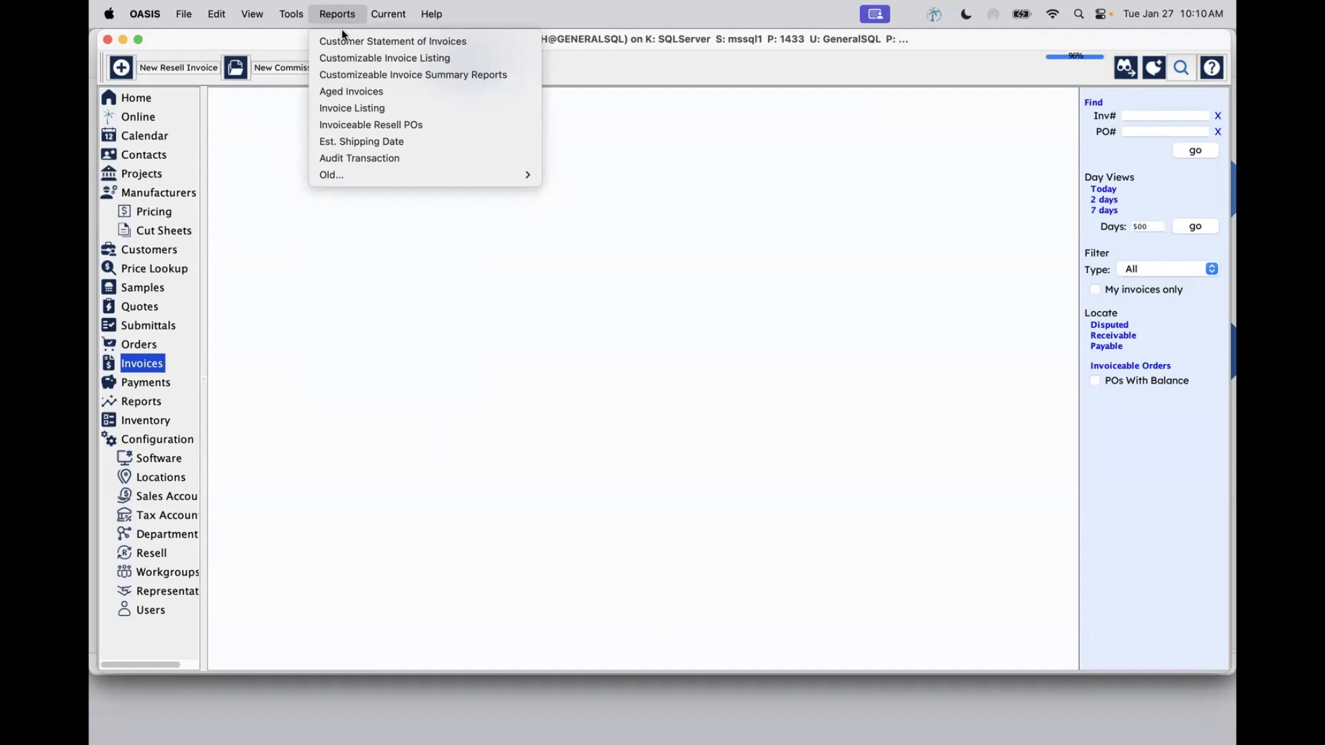
mouse_move(291, 13)
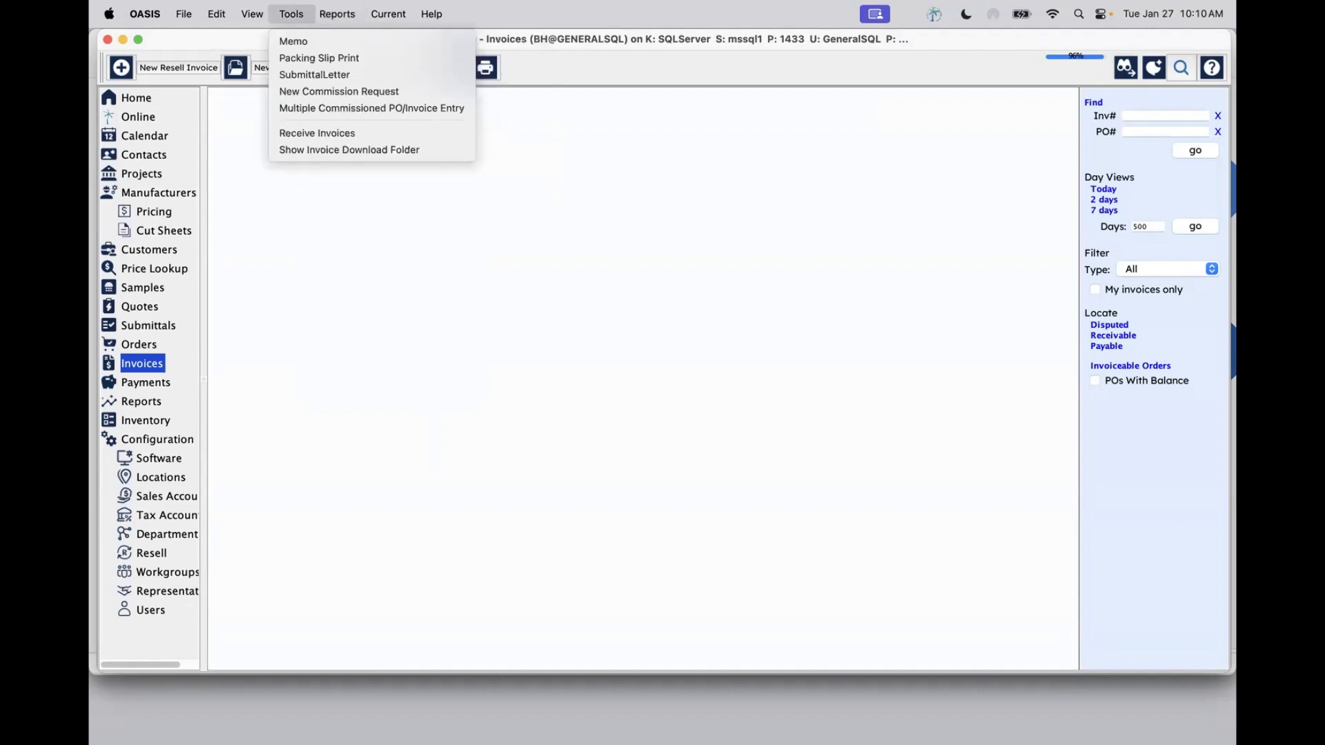
key("Escape")
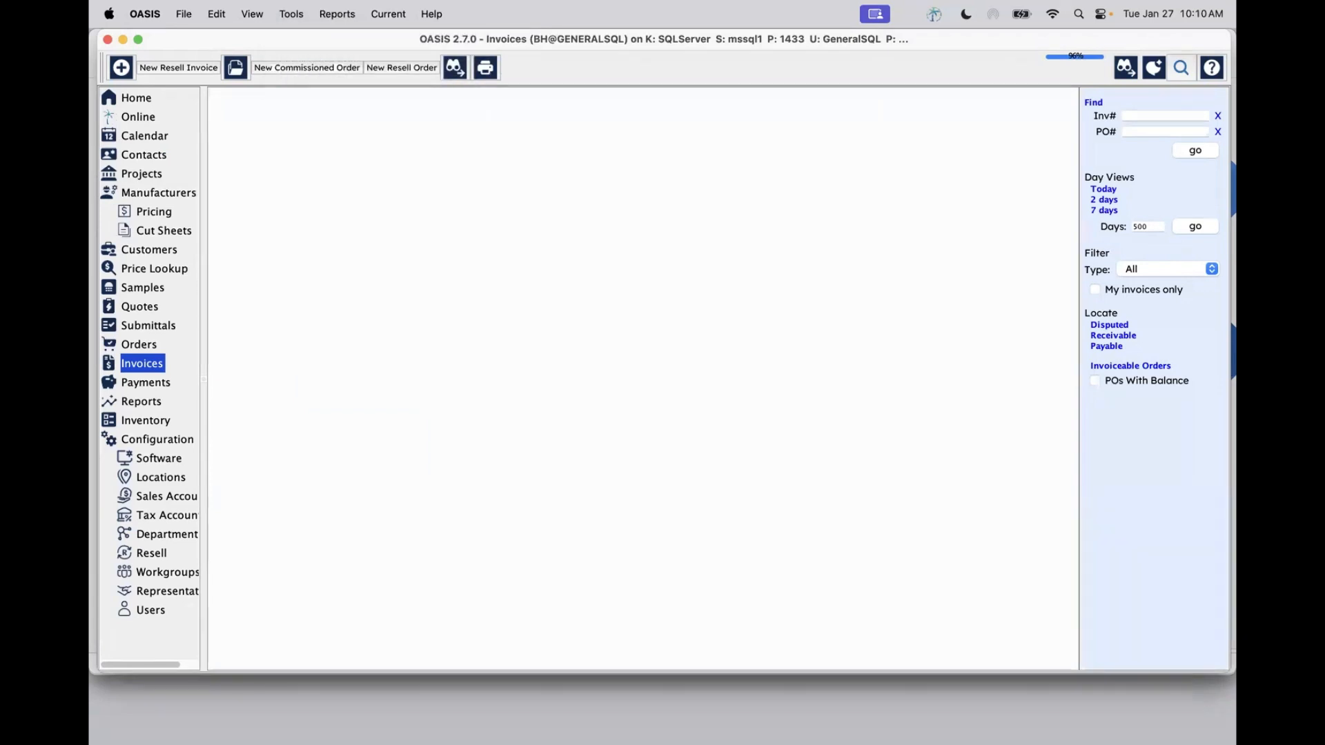
left_click(338, 21)
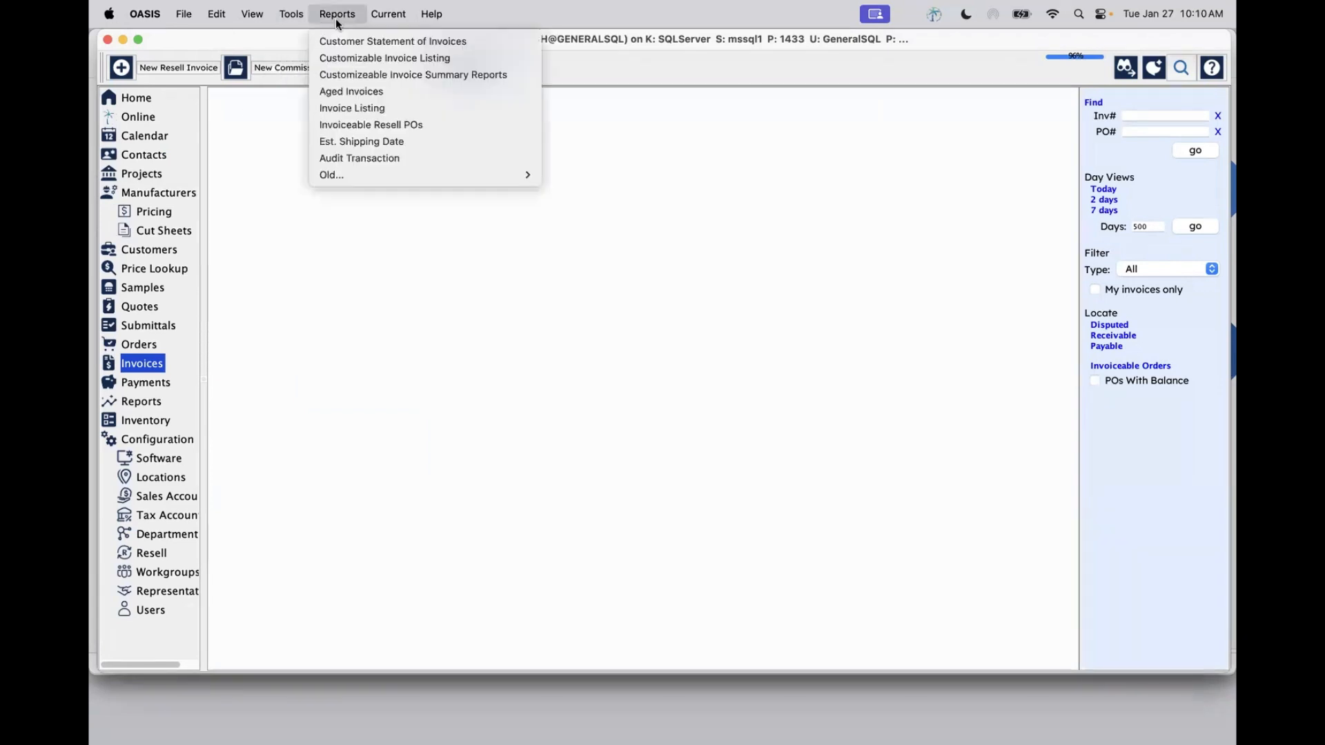
left_click(416, 59)
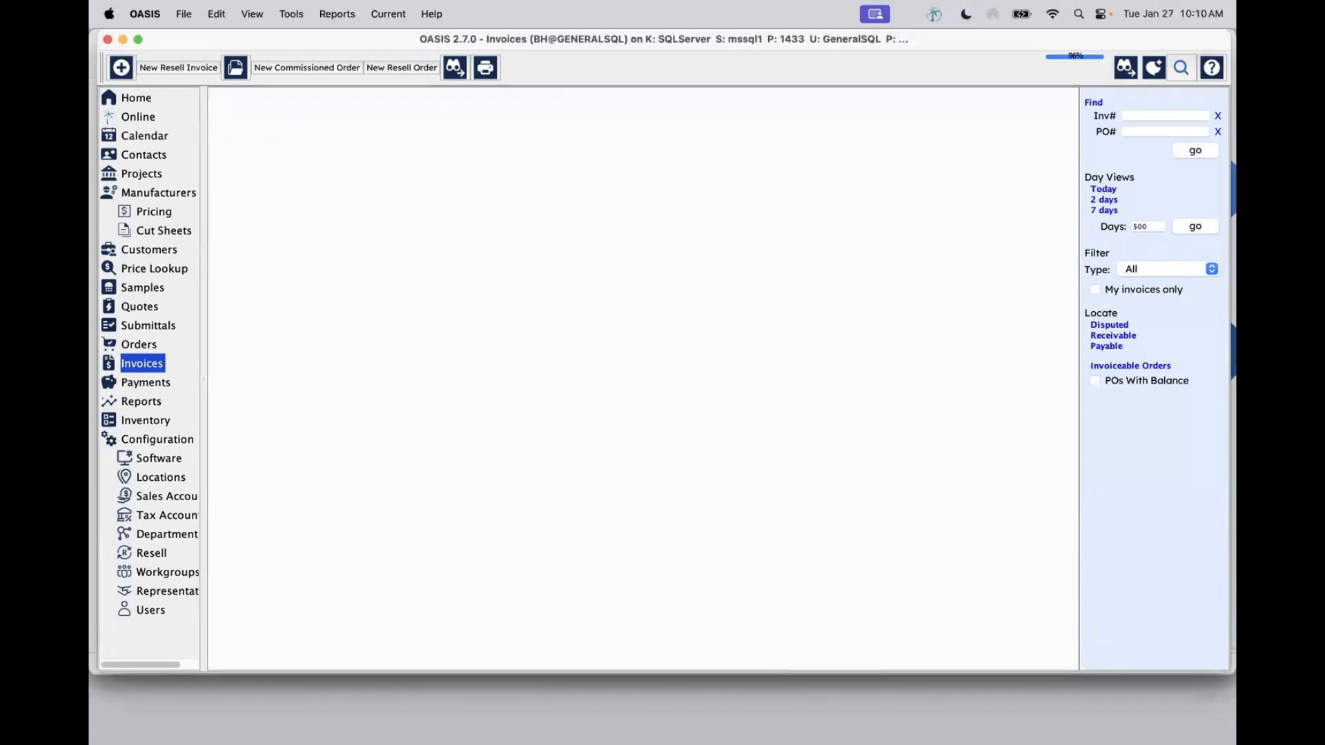
left_click(352, 19)
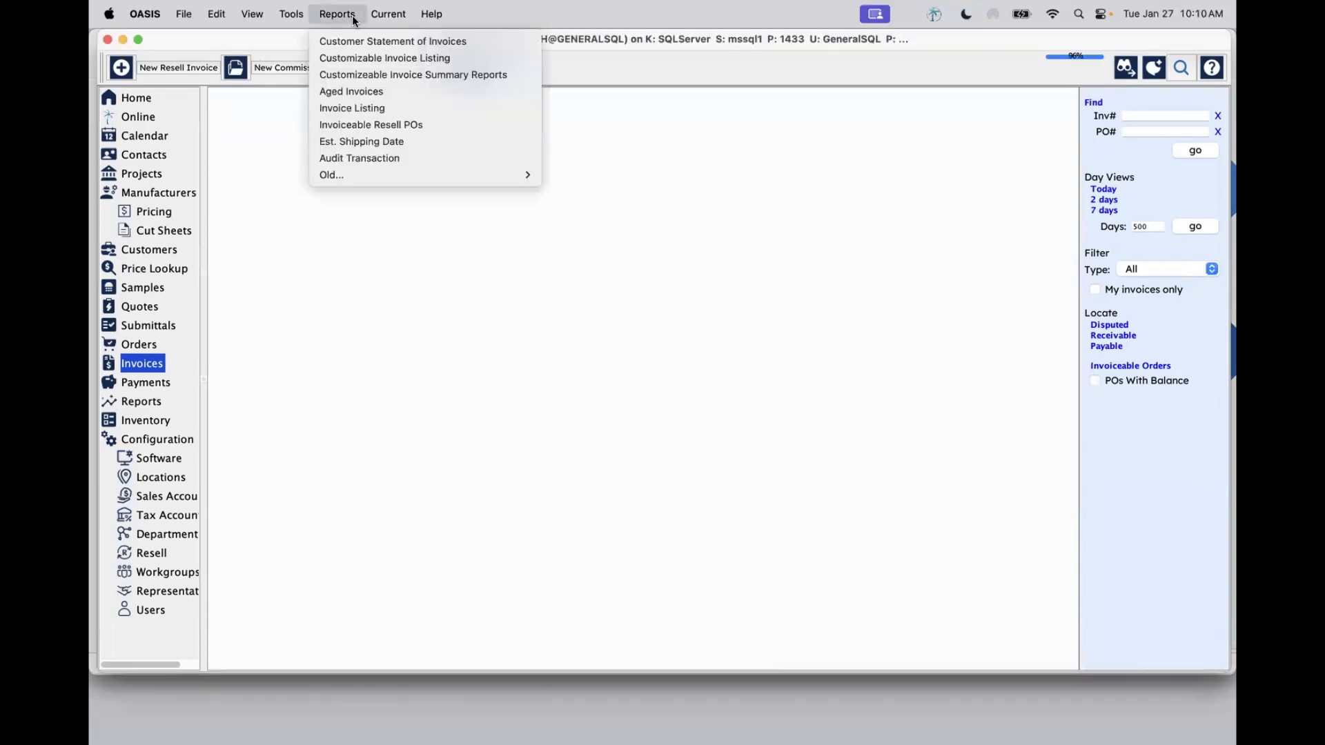
left_click(351, 59)
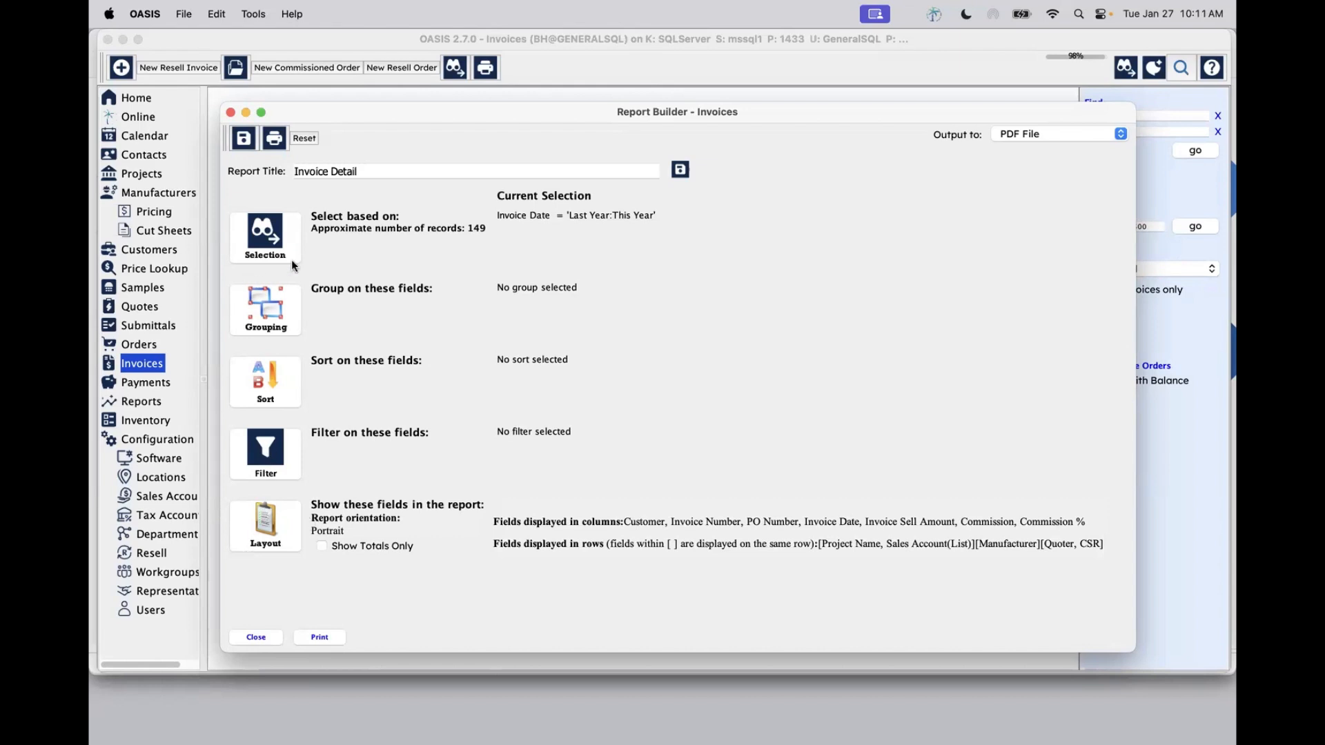
Restrict the report's selection criteria to Sell invoices with the invoice status (new).
left_click(273, 227)
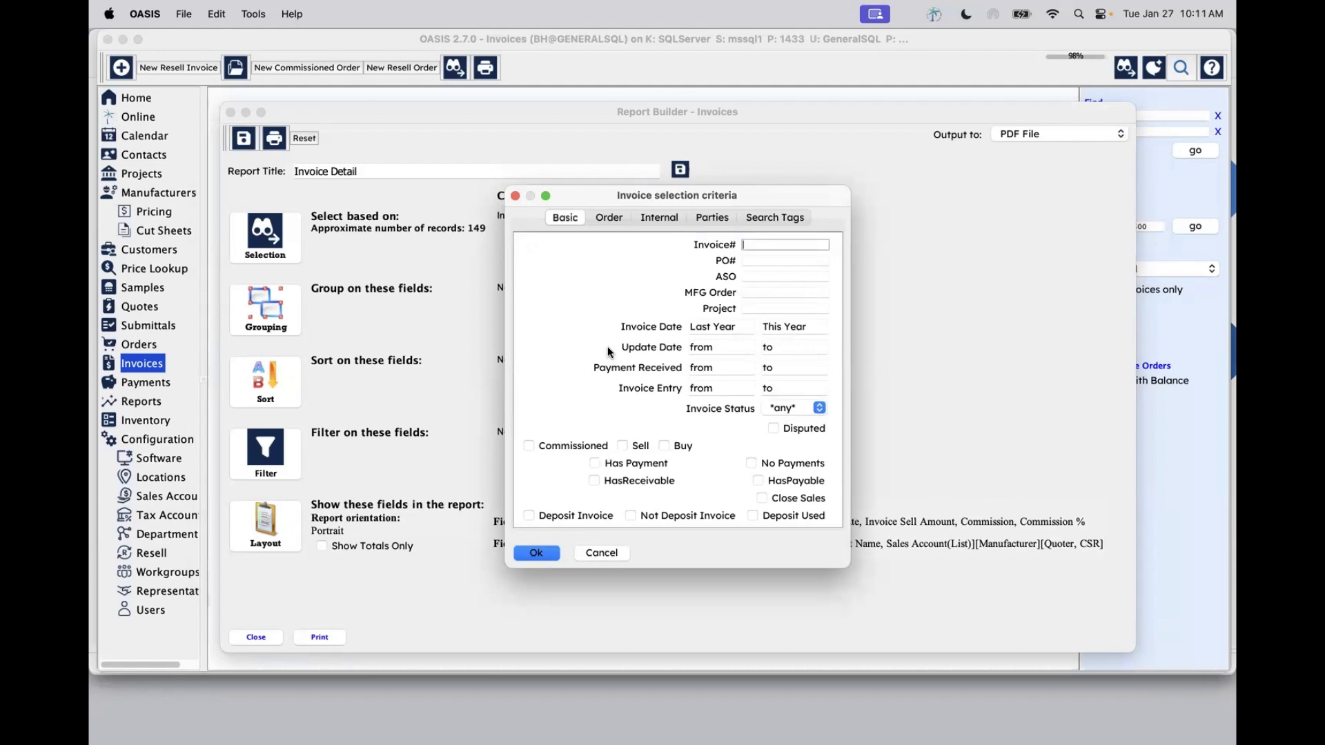
left_click(787, 409)
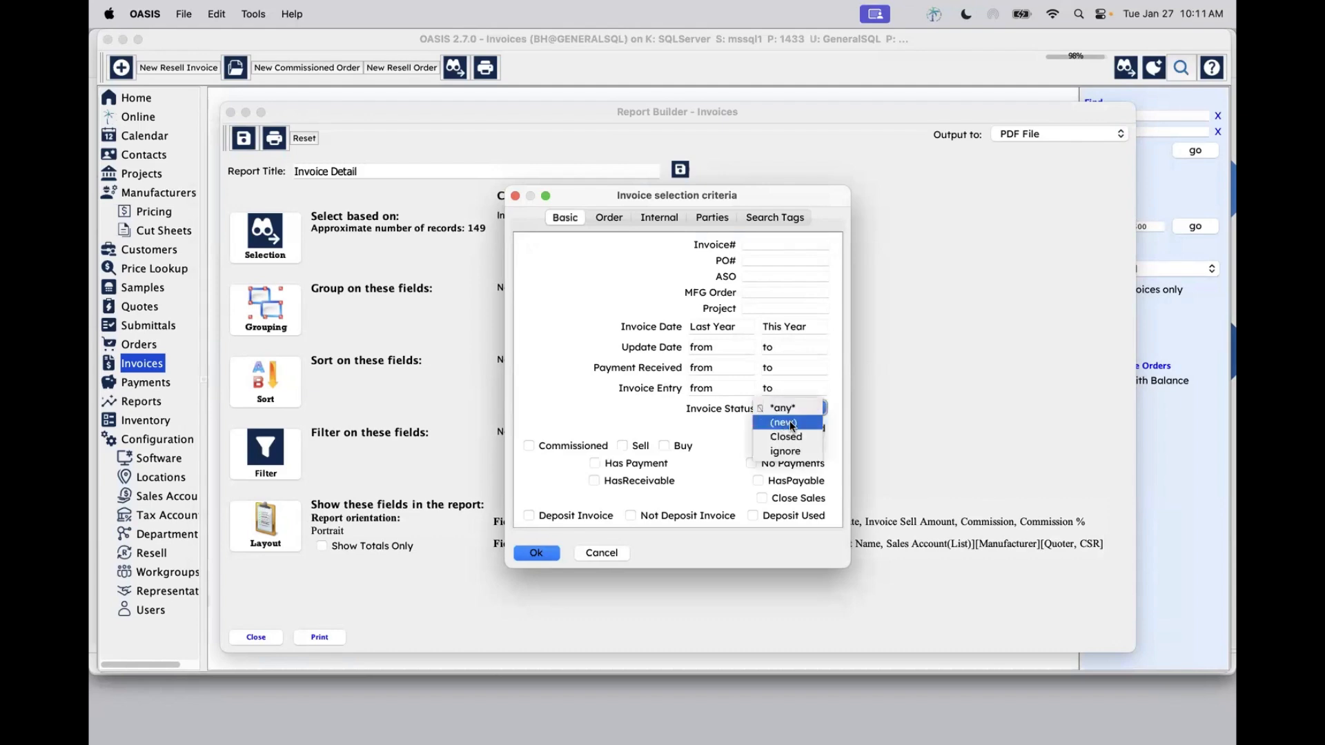
left_click(785, 423)
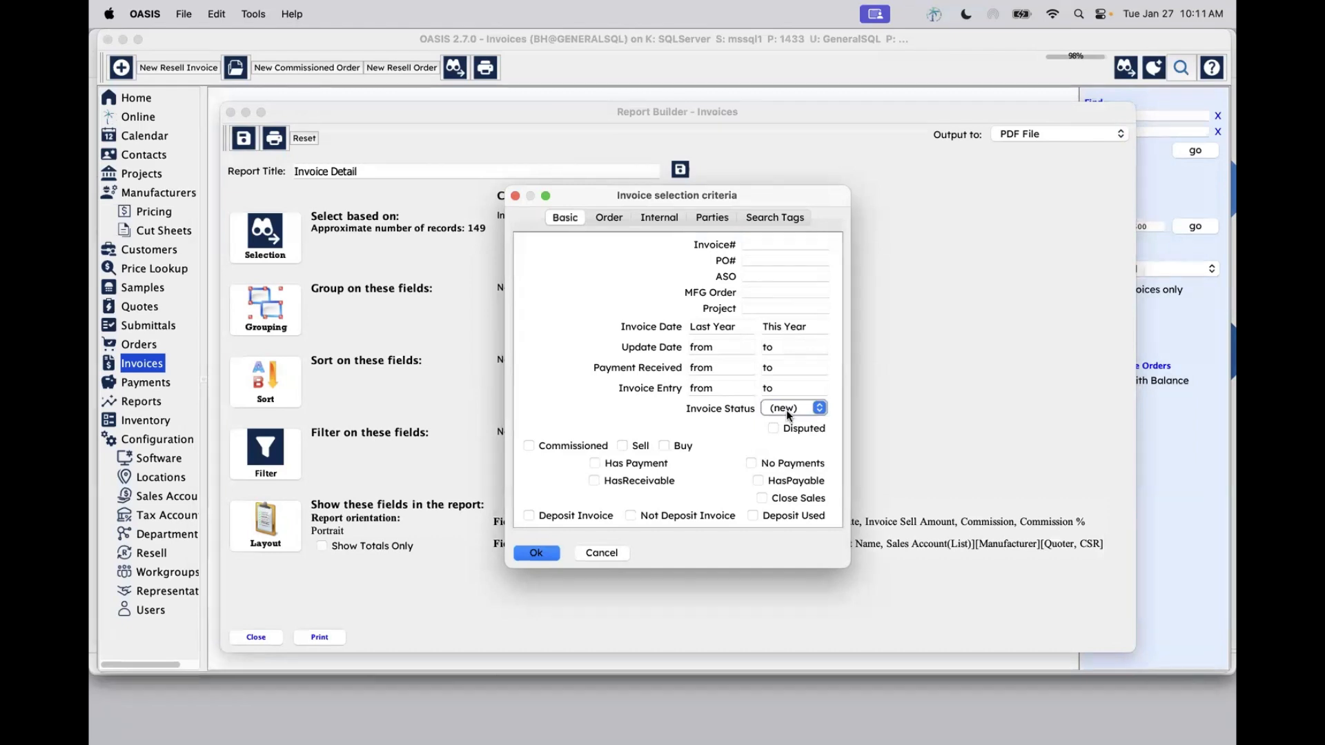
left_click(622, 447)
left_click(791, 411)
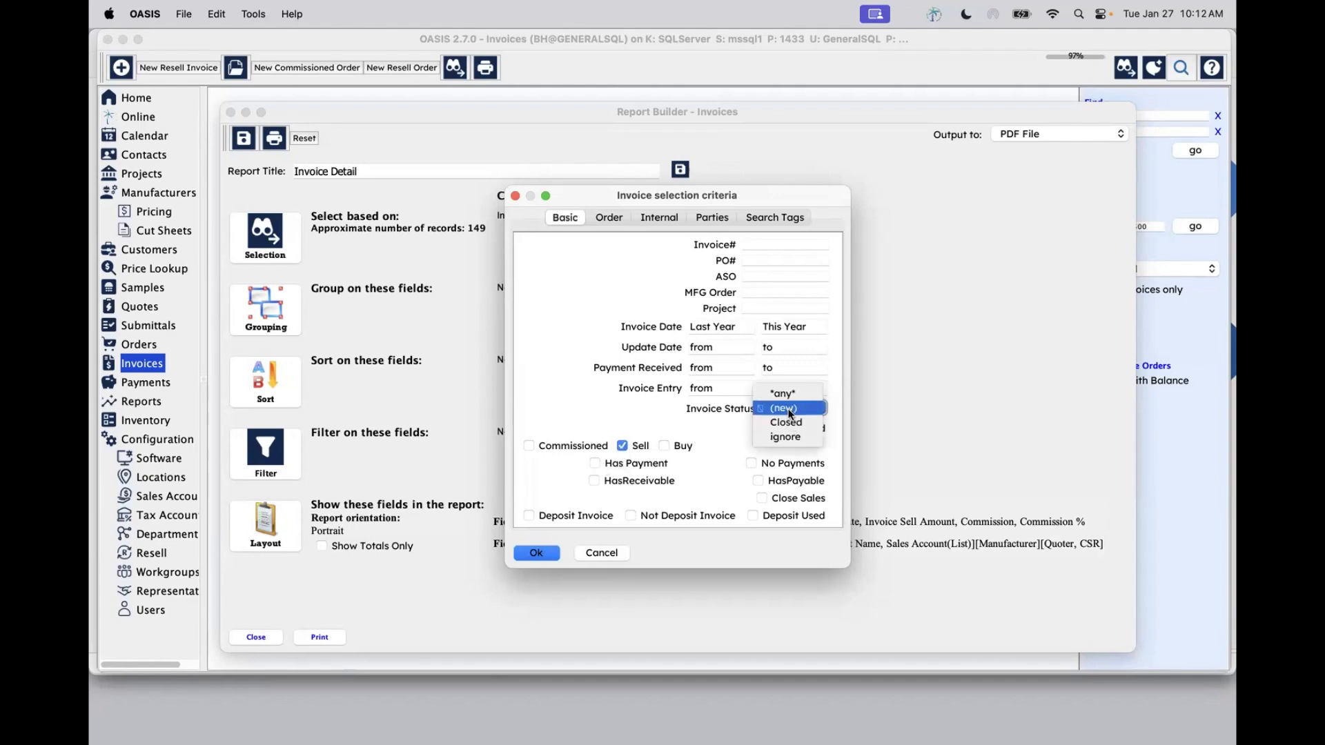
left_click(788, 409)
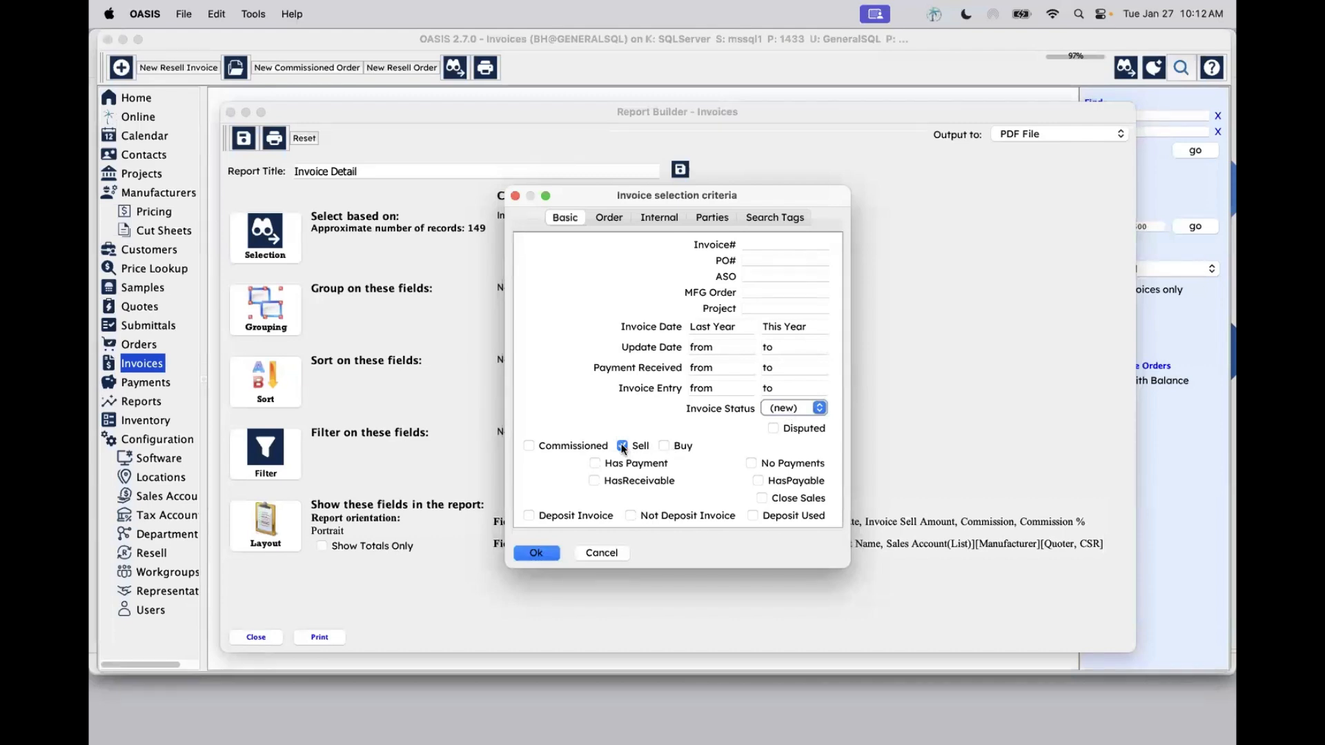
left_click(537, 553)
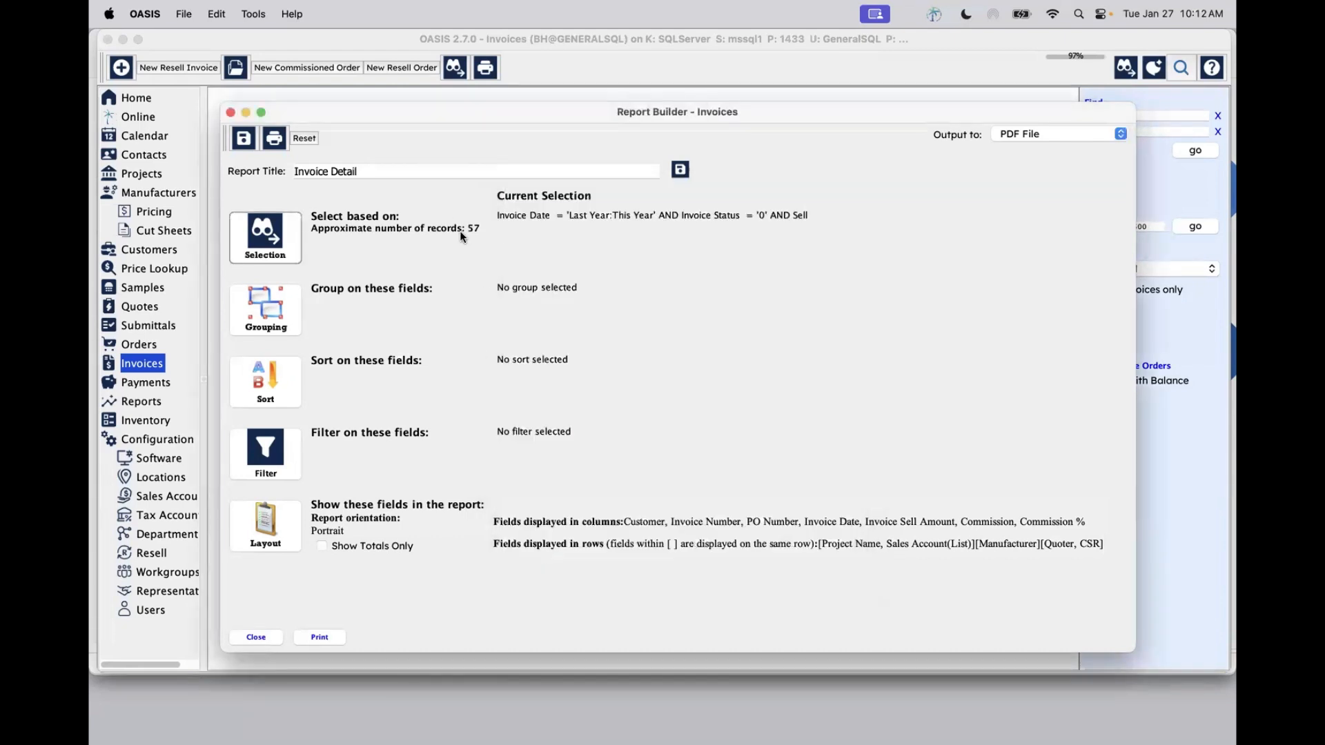
Group the Invoice Detail report by the Customer (Direct Customer) field.
left_click(266, 296)
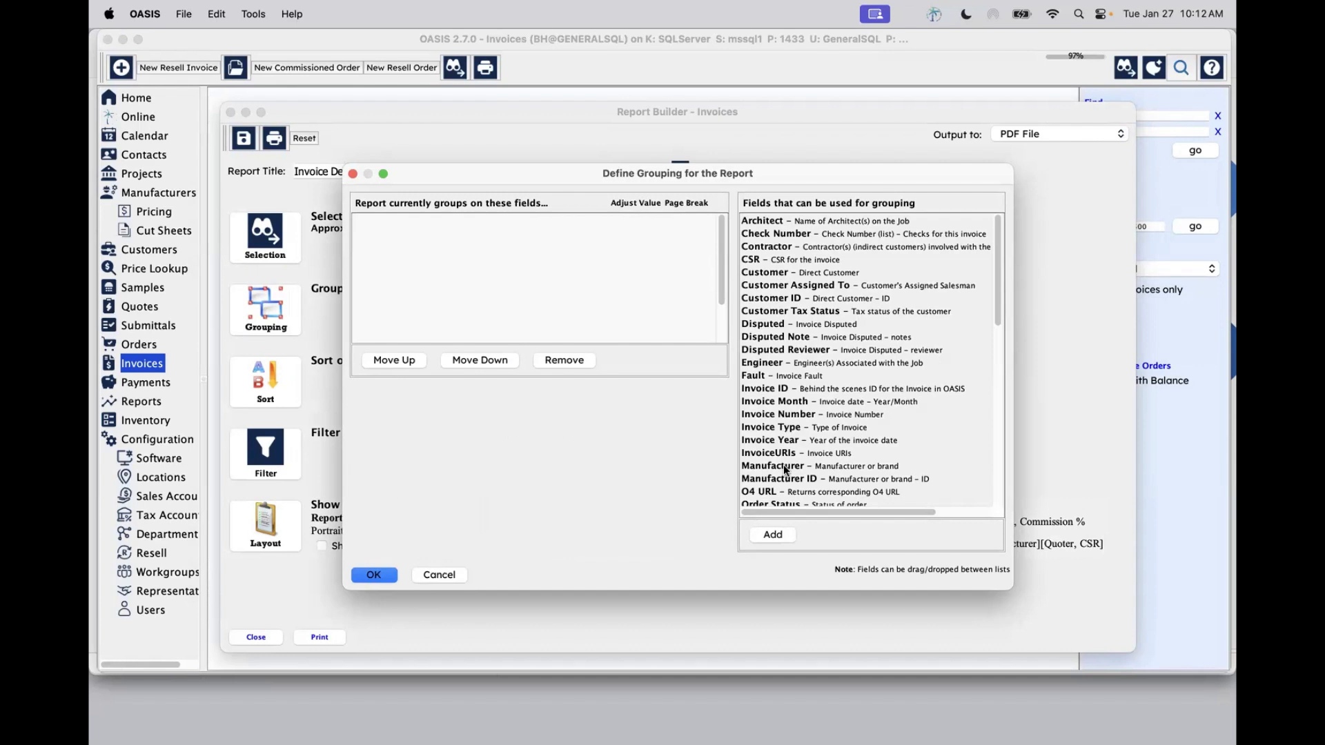
left_click(763, 273)
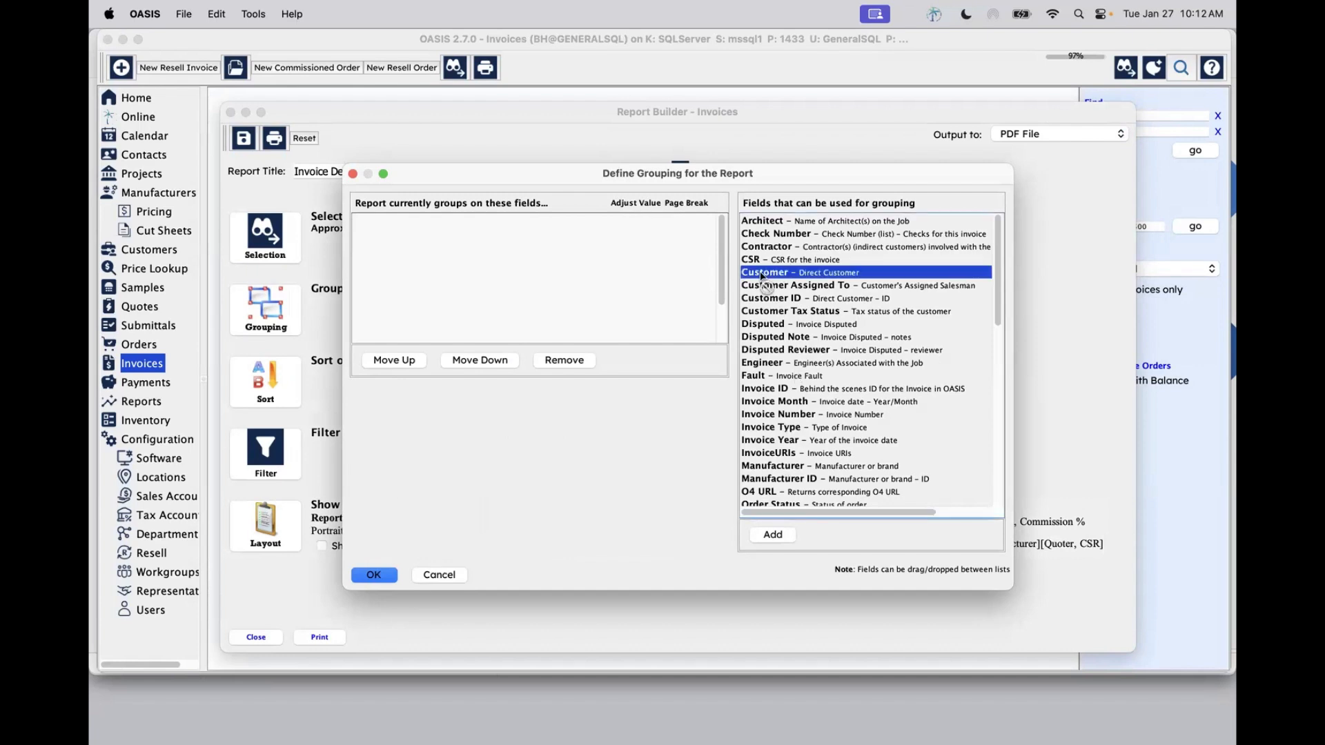
left_click_drag(761, 275, 554, 246)
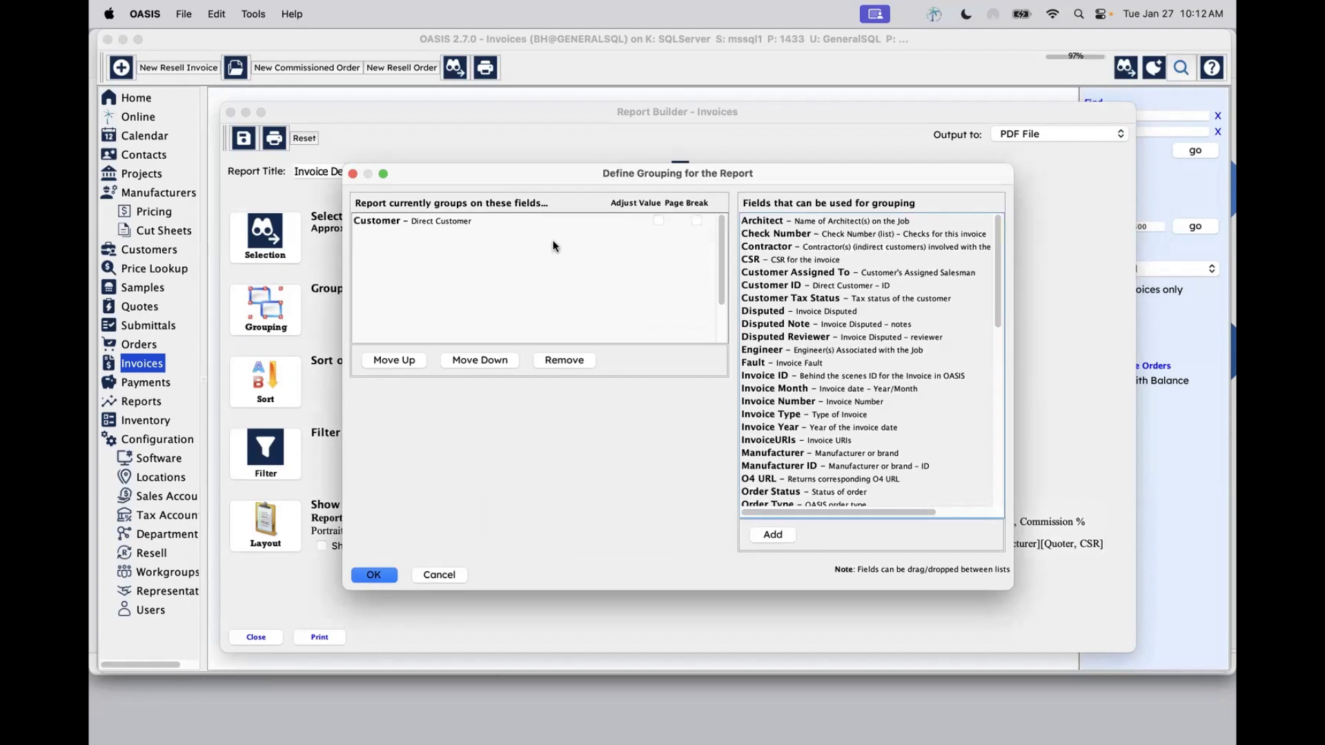
left_click(378, 575)
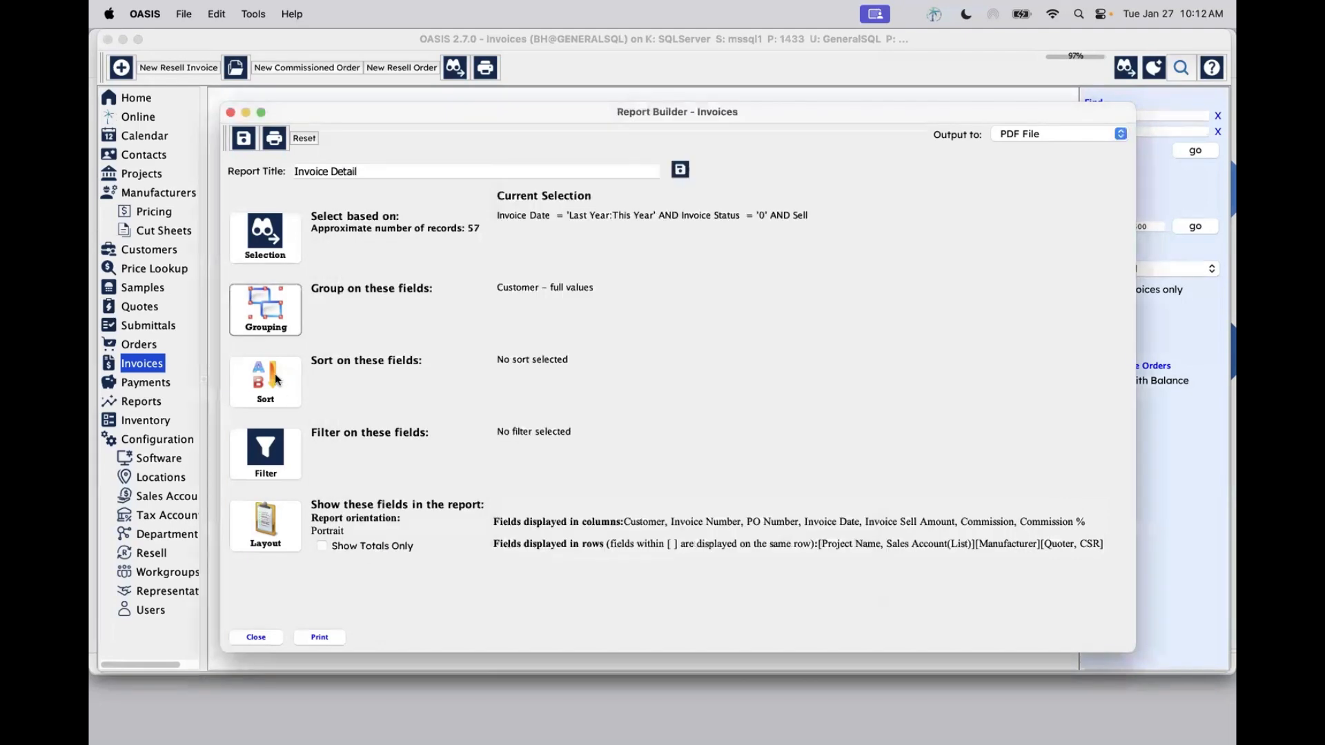
Sort the Invoice Detail report by Invoice Number in ascending order.
left_click(281, 376)
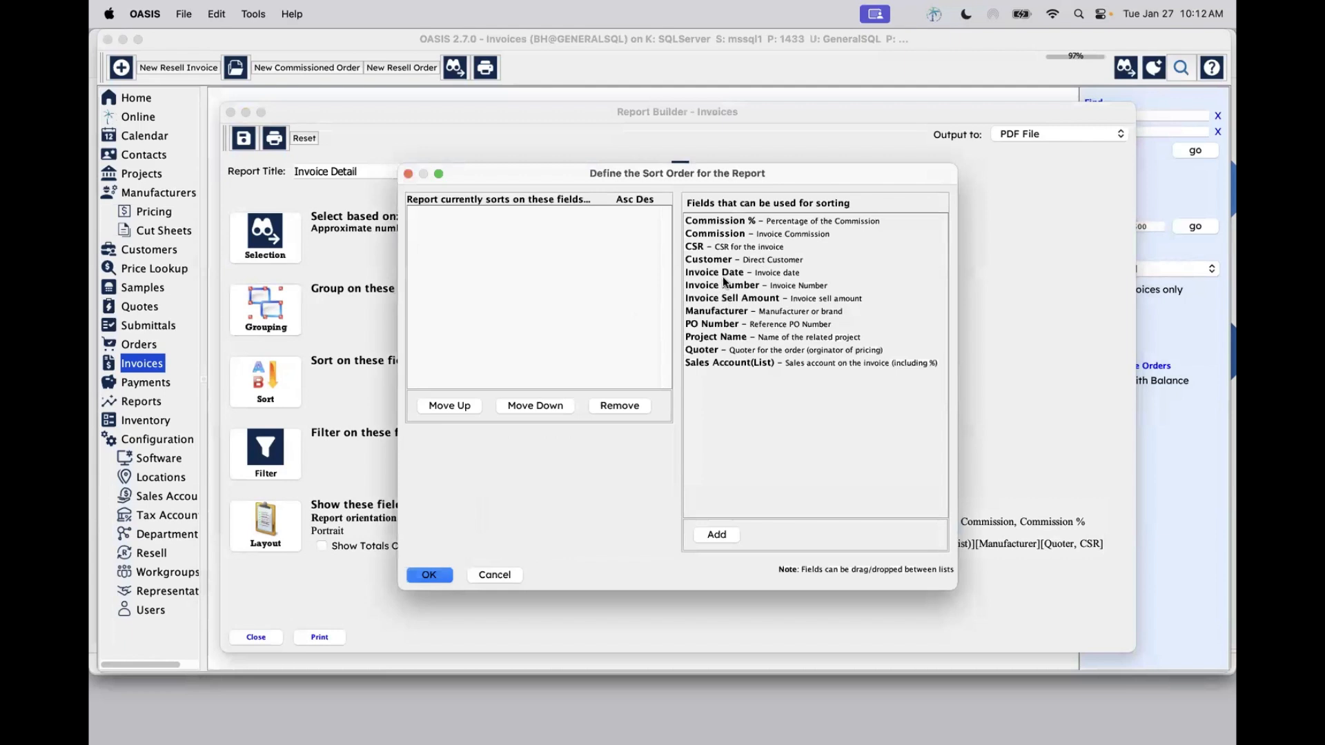
left_click_drag(724, 285, 597, 273)
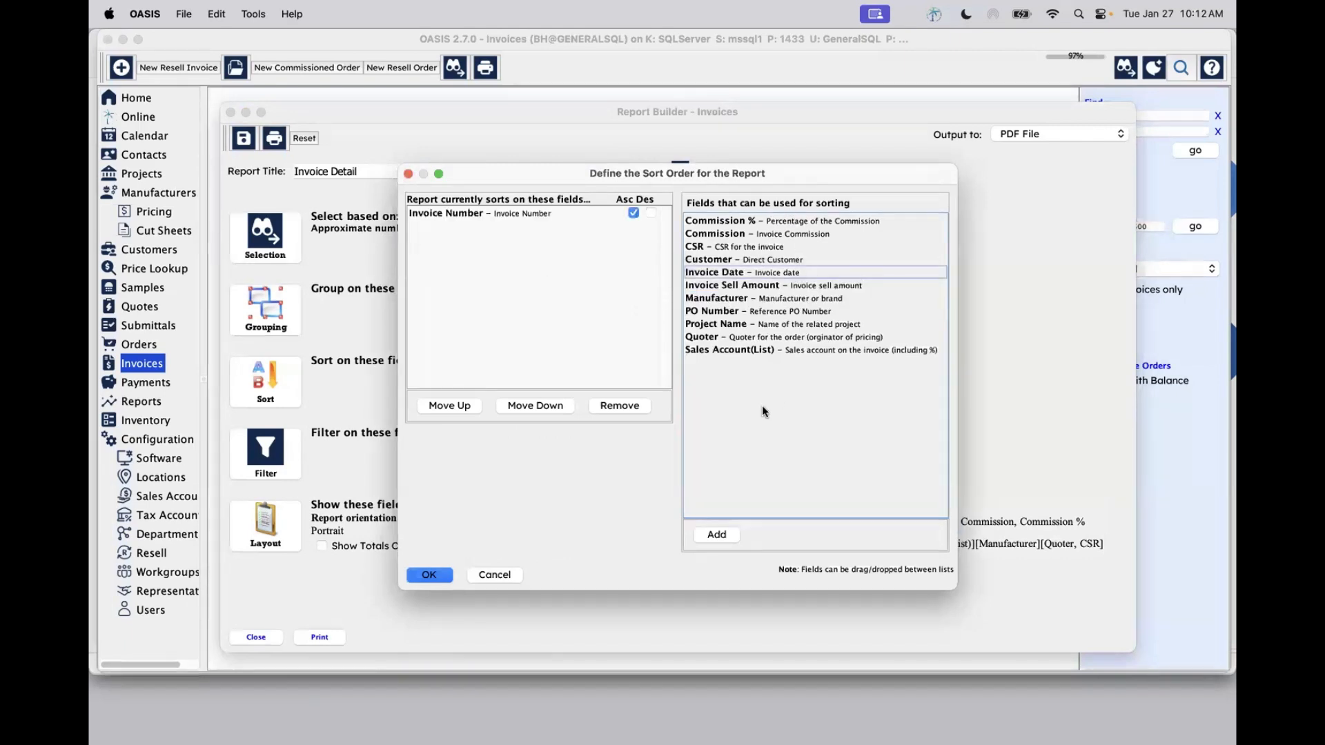
left_click(428, 575)
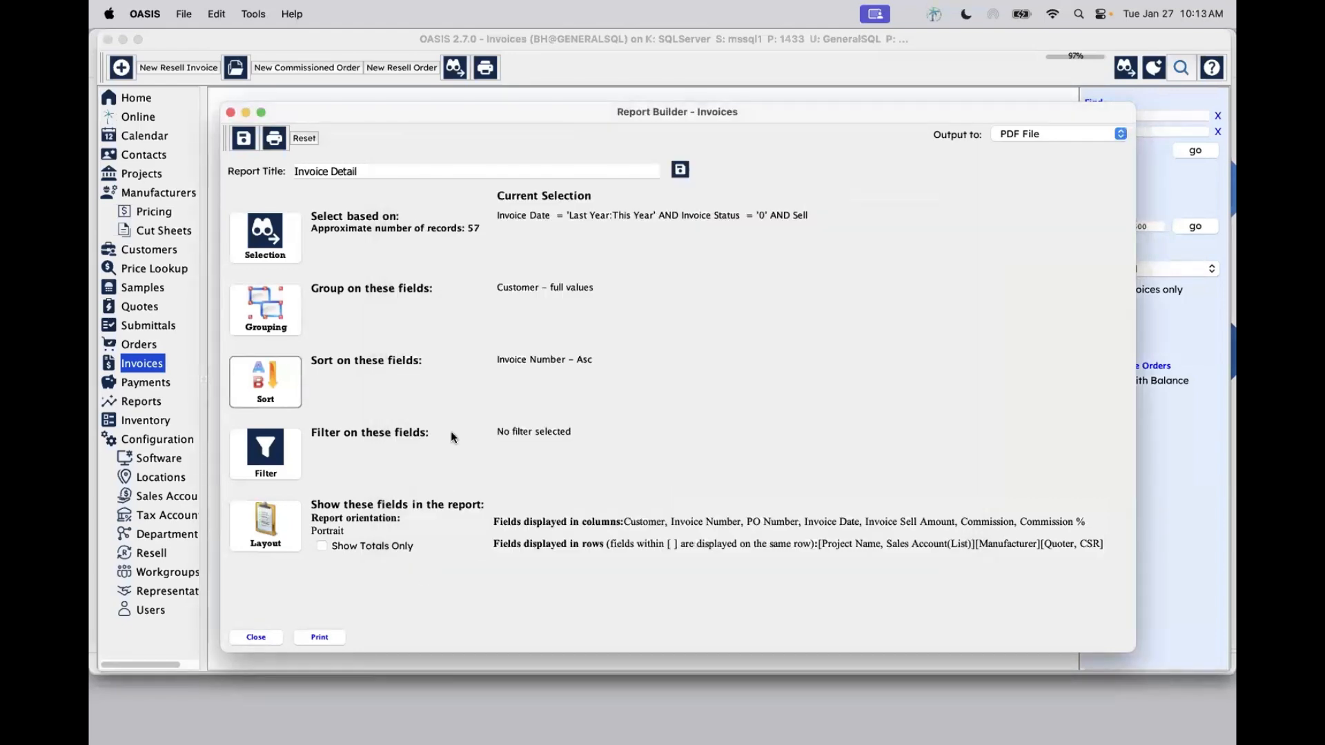
Review the fields available for grouping the report without changing the current grouping.
left_click(277, 311)
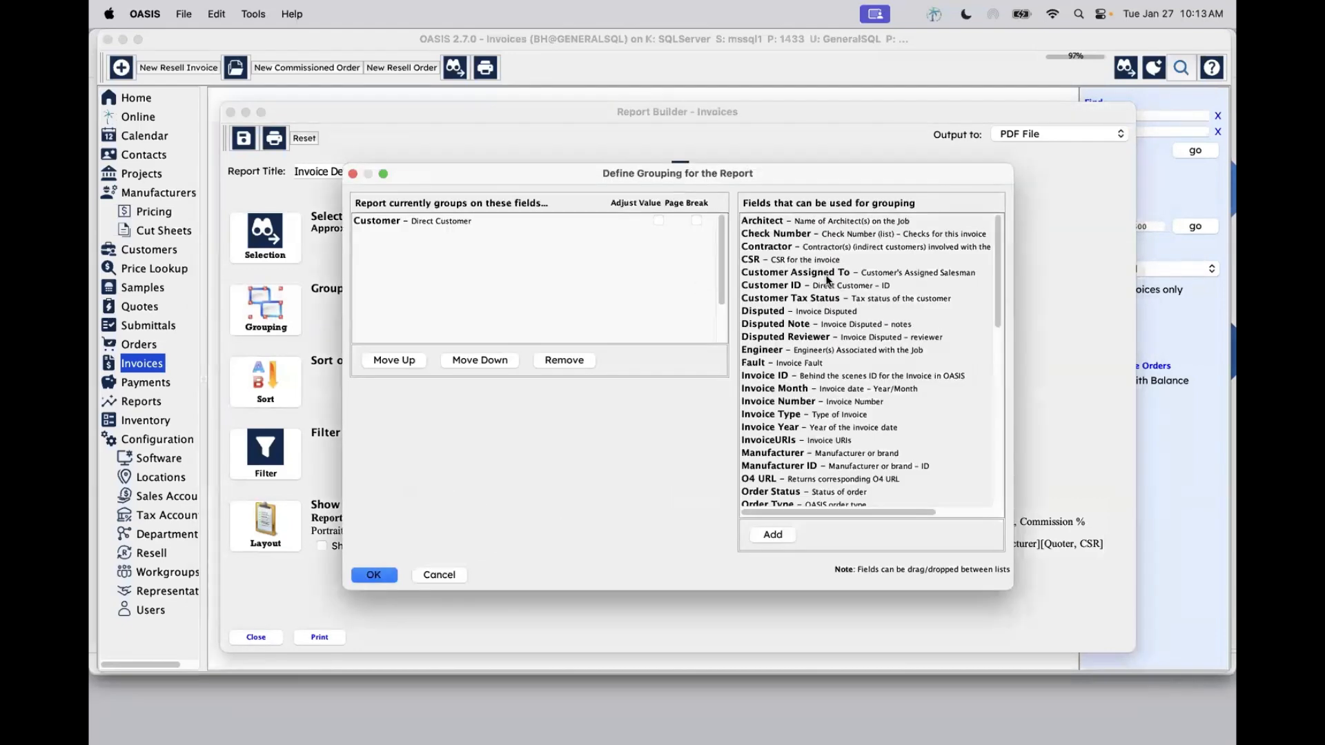
scroll(803, 452, "down", 2)
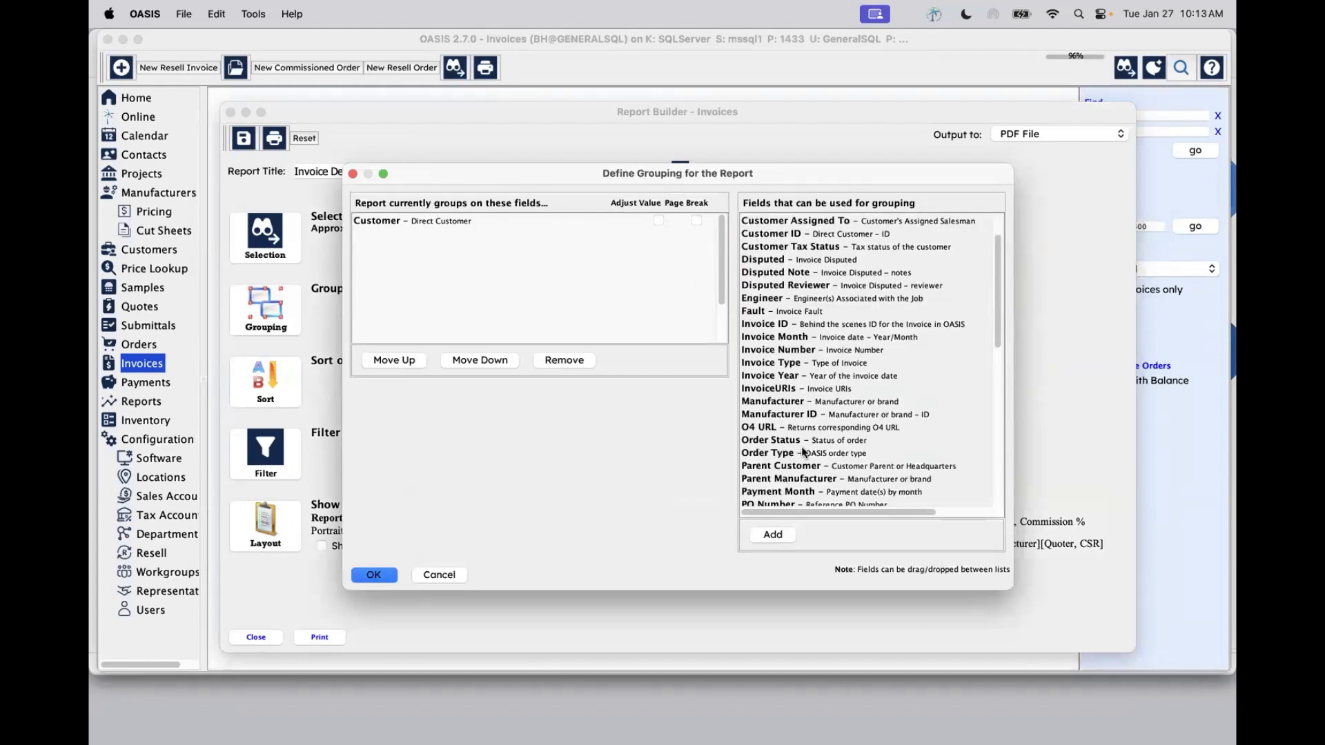
scroll(803, 452, "down", 5)
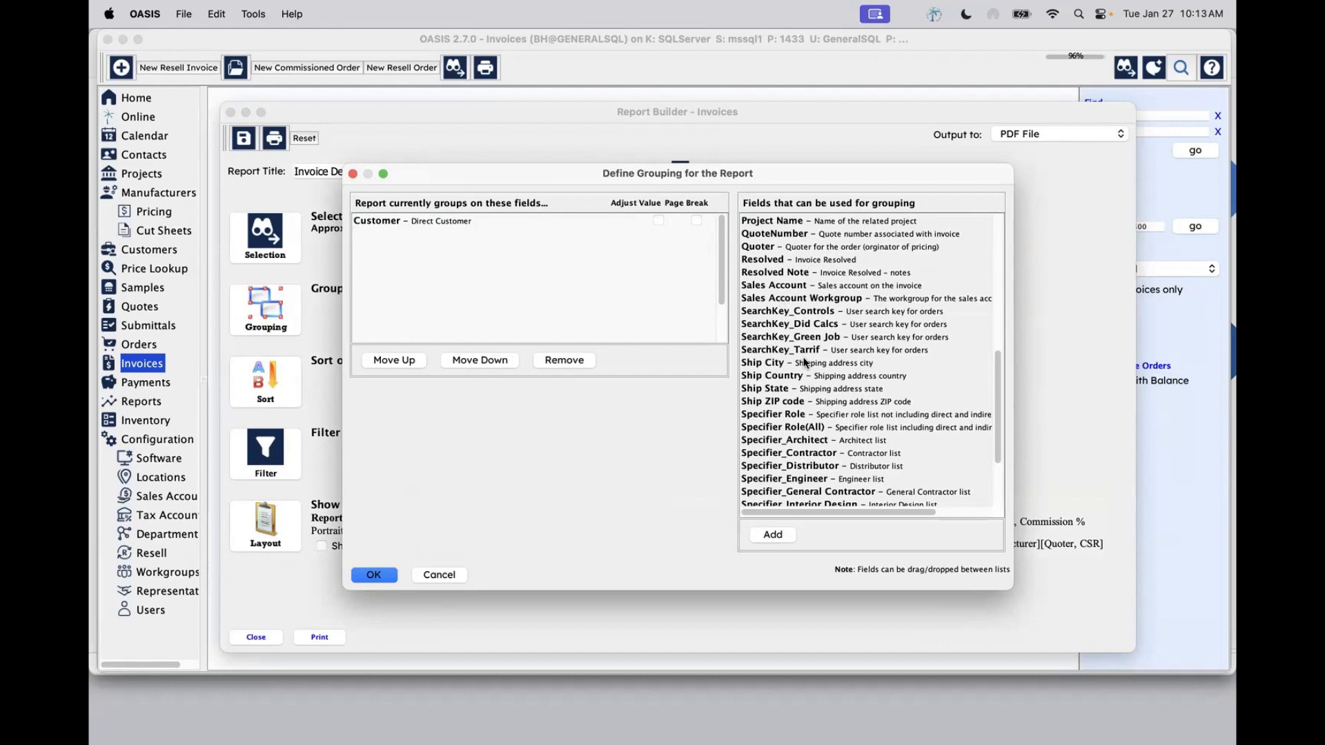
left_click(442, 576)
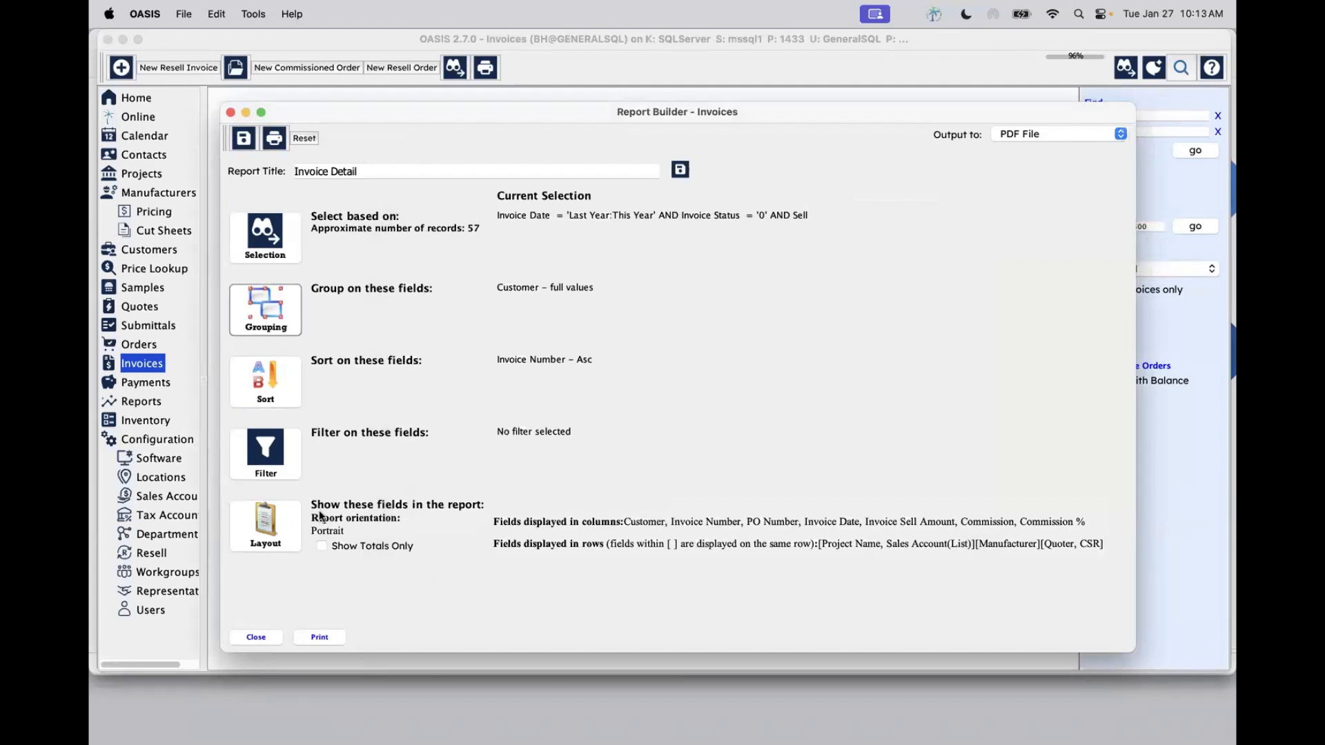
Remove the Commission and Commission % columns from the report layout.
left_click(290, 530)
left_click(499, 460)
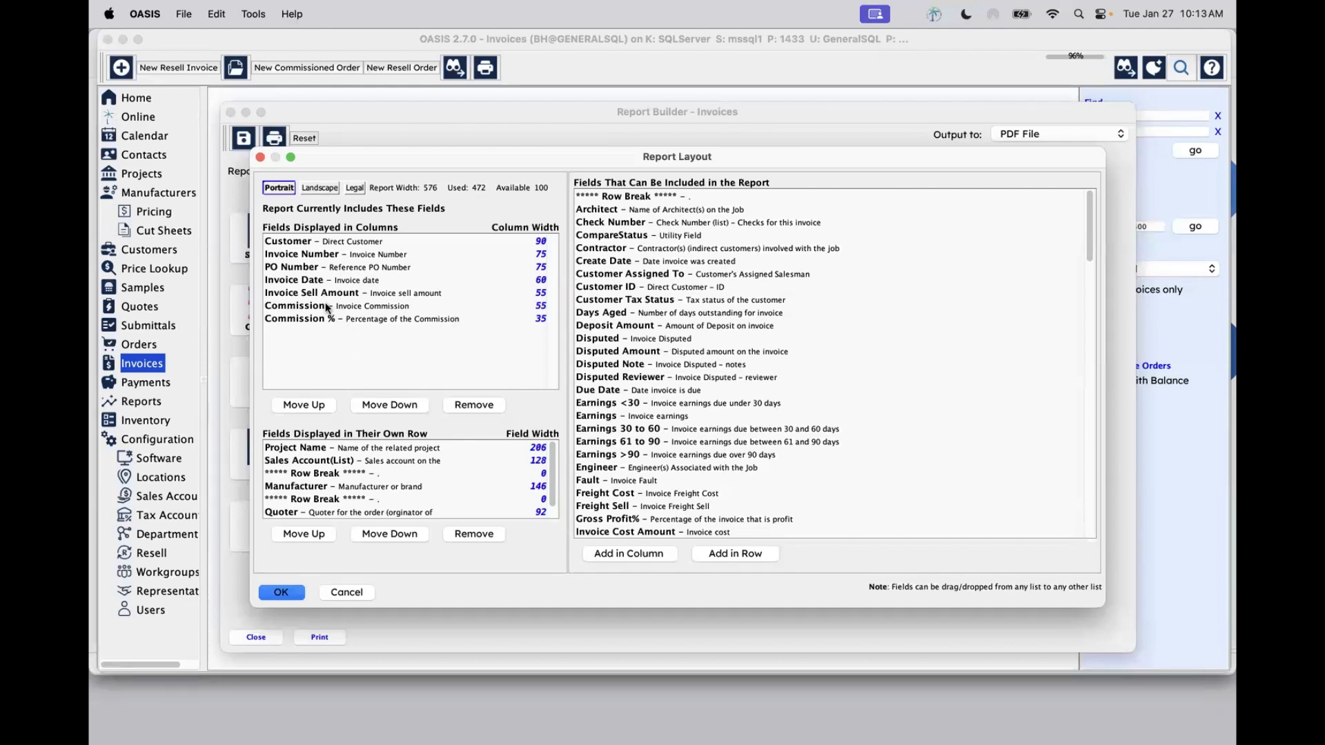
left_click(352, 307)
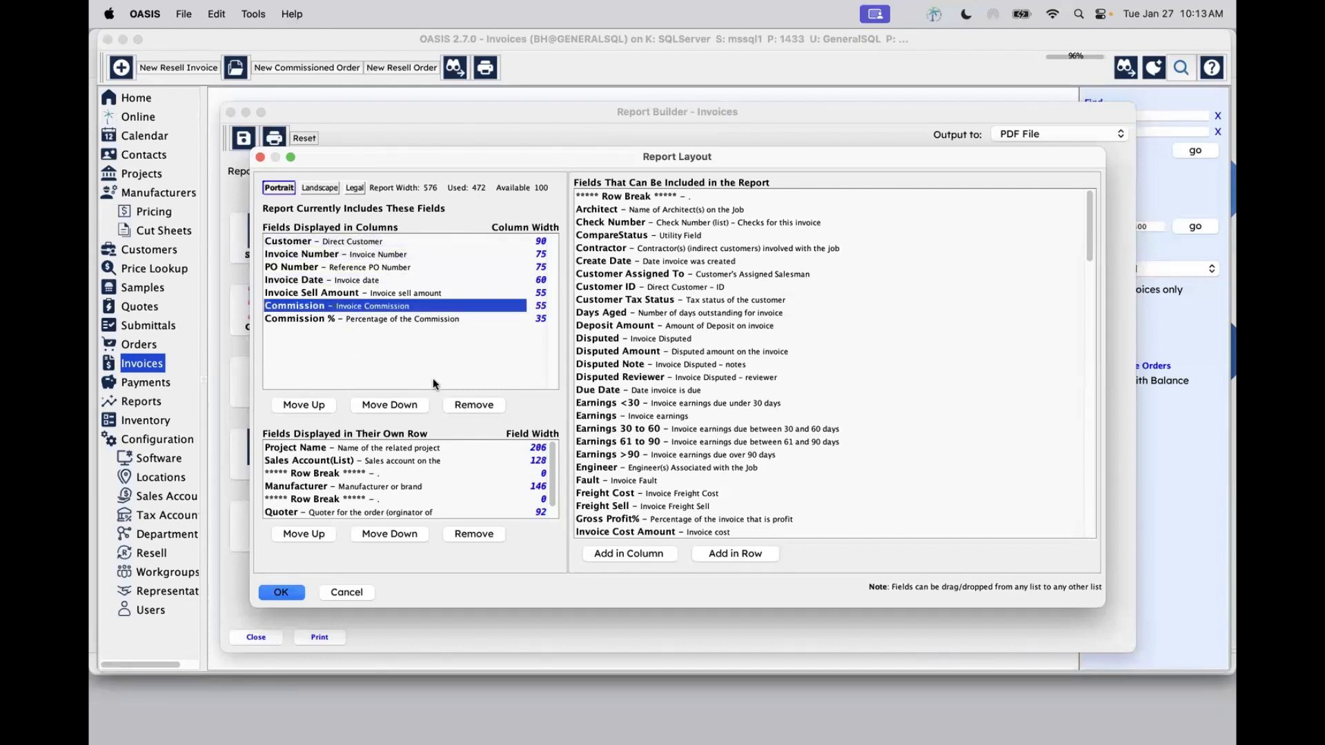
left_click(473, 405)
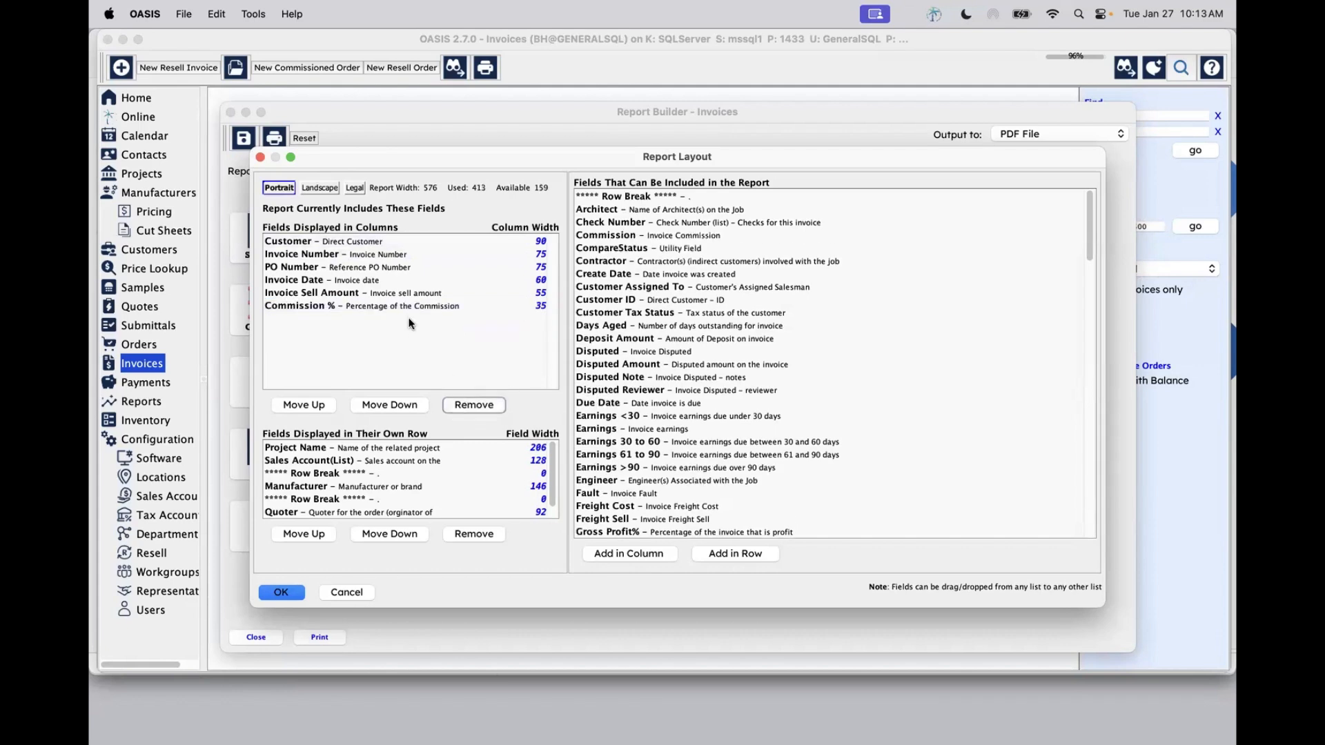
left_click(433, 336)
left_click(471, 405)
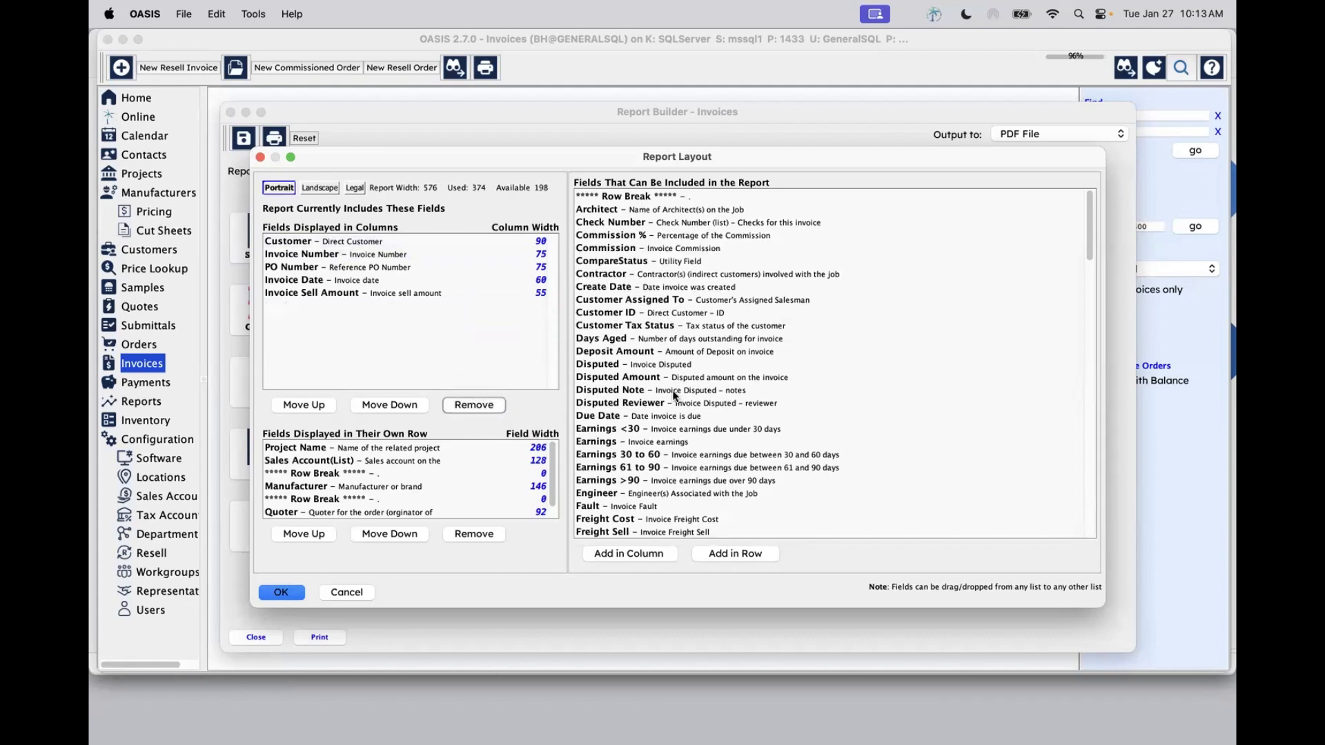
Add the Invoice Sell Amount <30, 30 to 60, 61 to 90 and >90 fields as report columns.
scroll(672, 391, "down", 5)
scroll(672, 393, "down", 1)
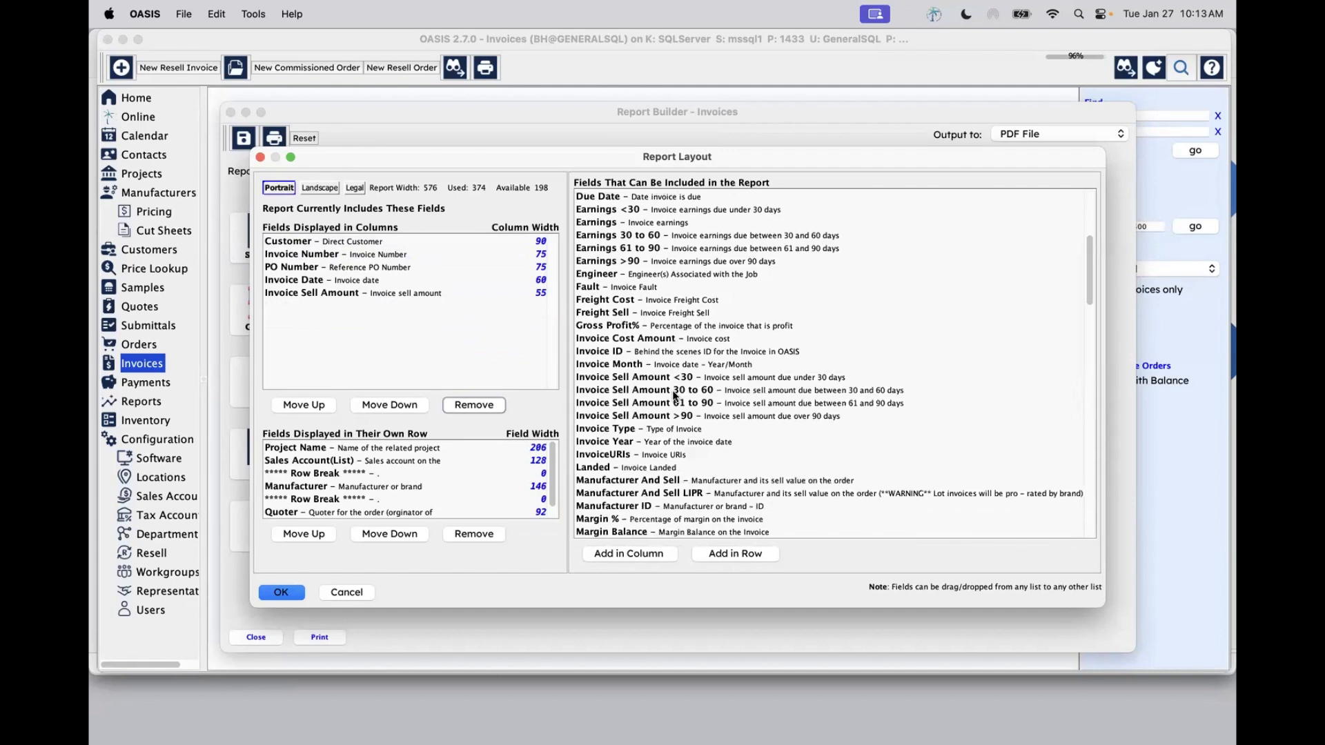
scroll(673, 394, "up", 1)
scroll(598, 301, "down", 4)
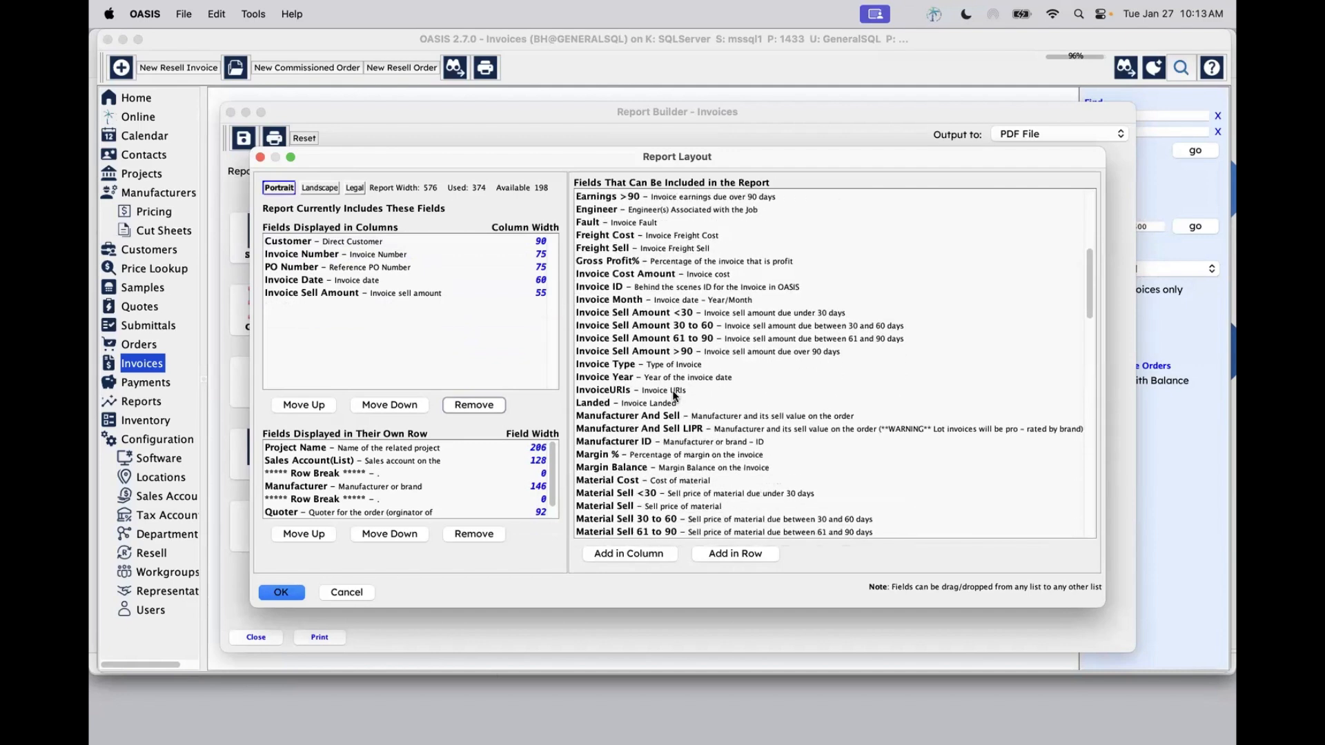
left_click_drag(619, 302, 508, 337)
left_click_drag(671, 305, 519, 351)
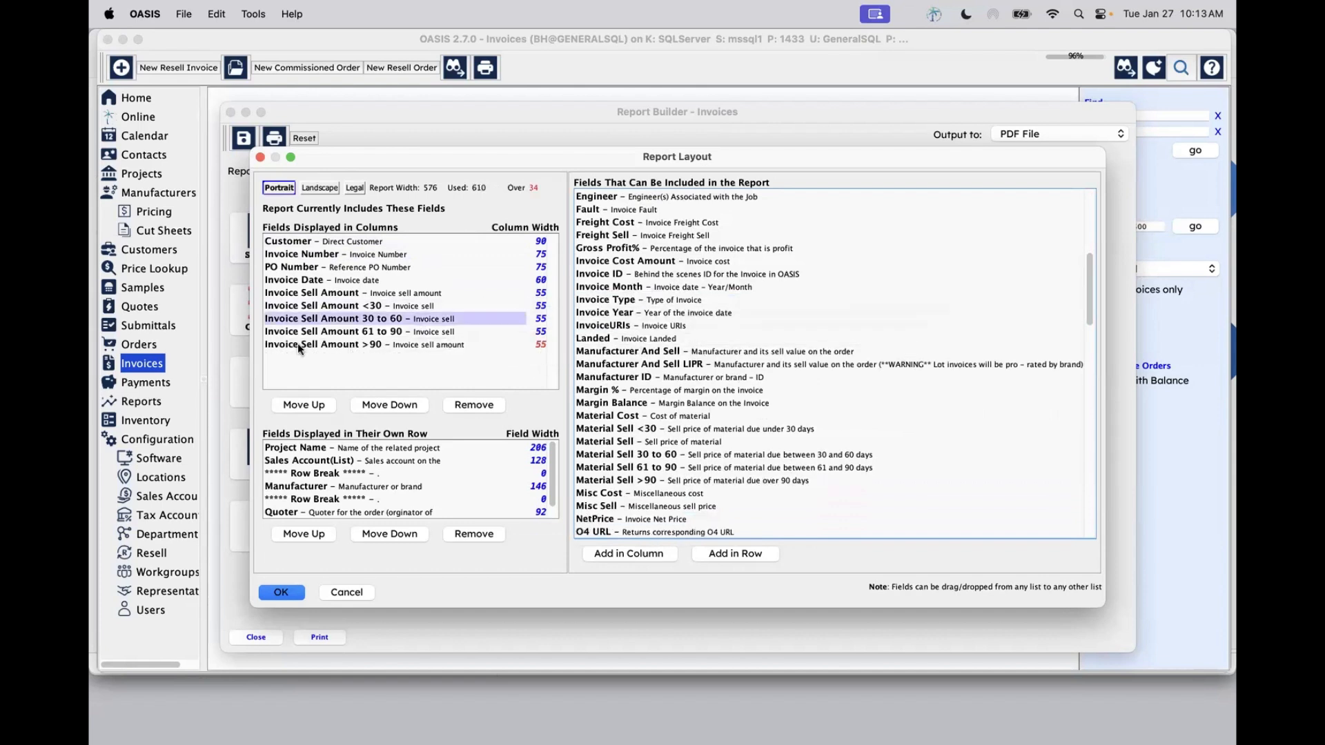
Set the report layout's page orientation to Landscape to fit the added aging columns.
left_click(312, 293)
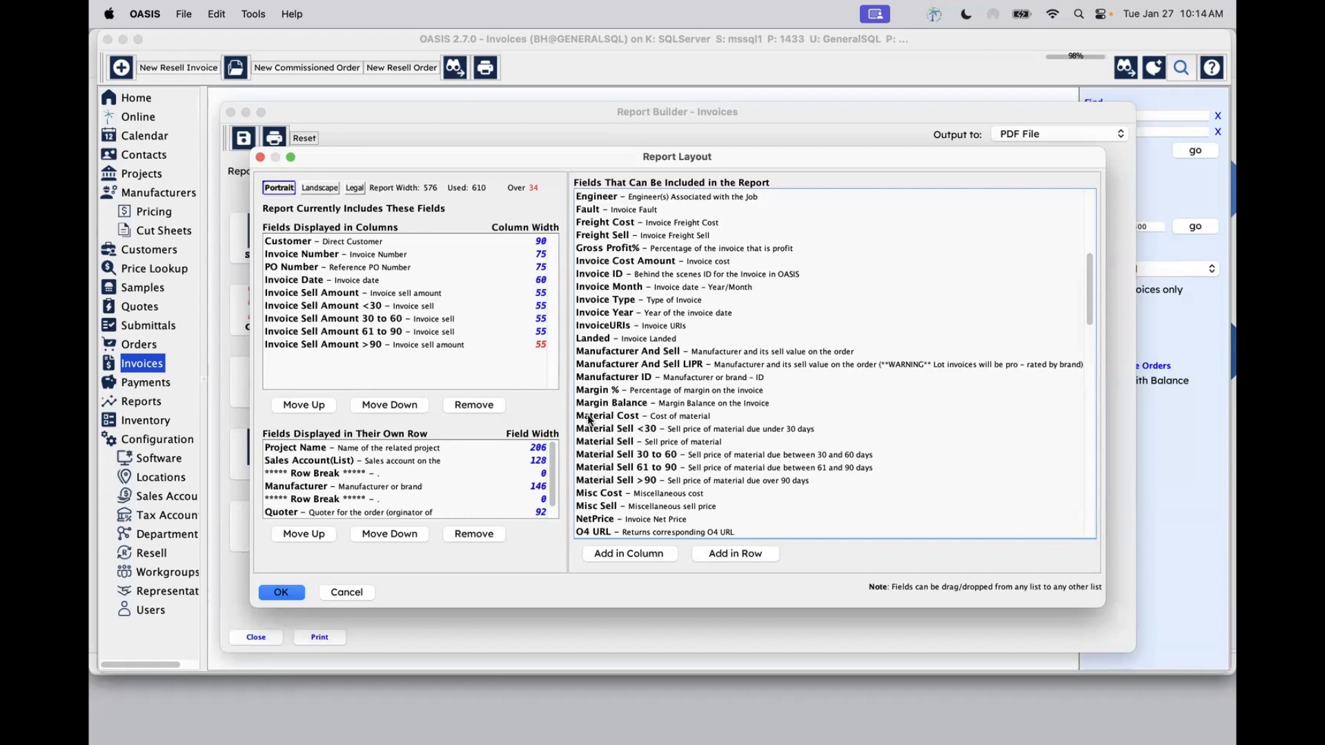
left_click(369, 343)
left_click(334, 319)
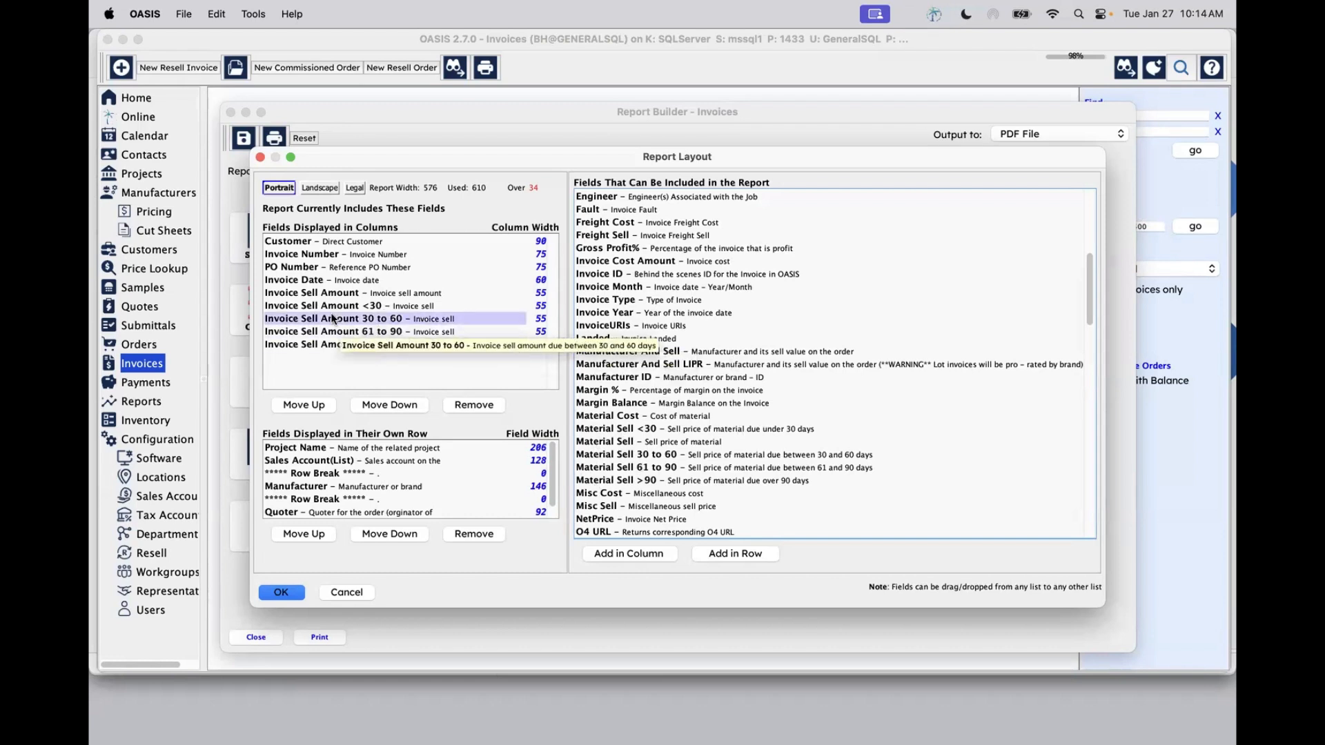
key("Up")
key("Up")
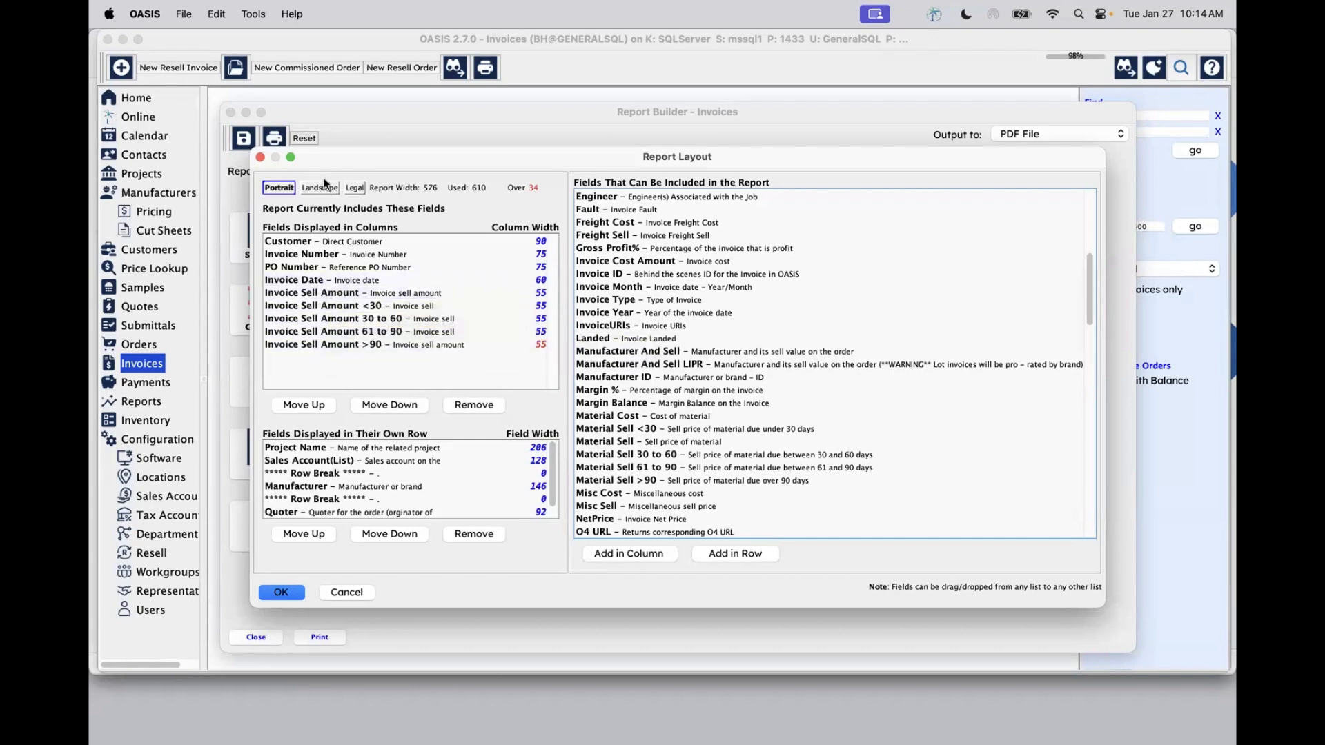
left_click(319, 188)
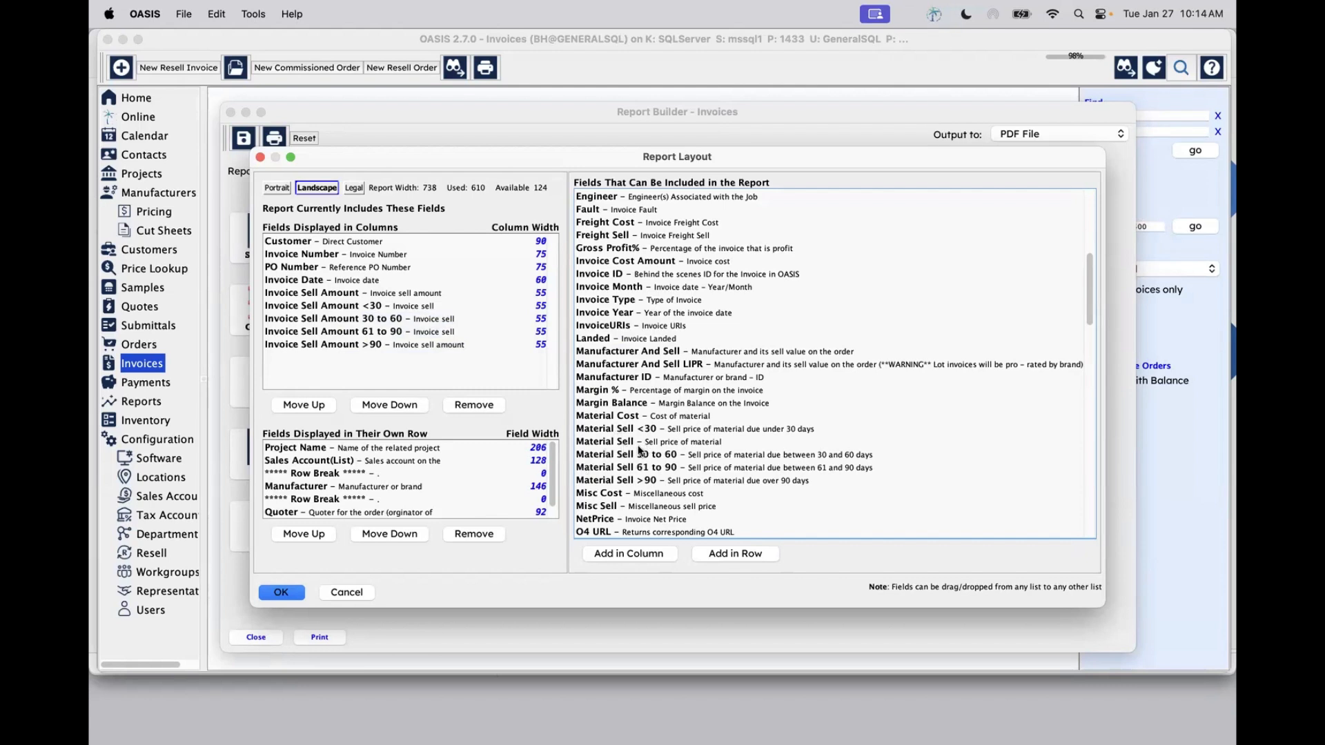
Look through the remaining fields that can be included in the report, including the Payable and Receivable aging fields.
scroll(638, 450, "down", 15)
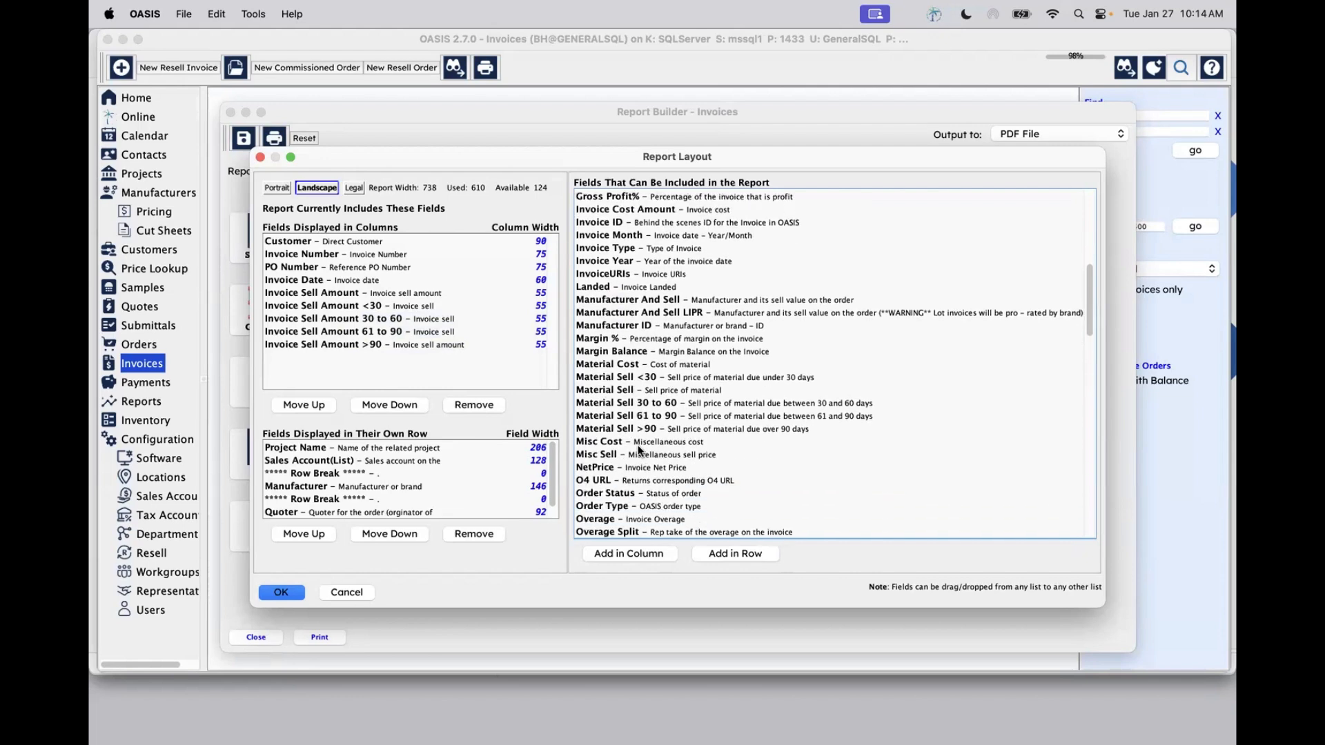
scroll(639, 450, "down", 13)
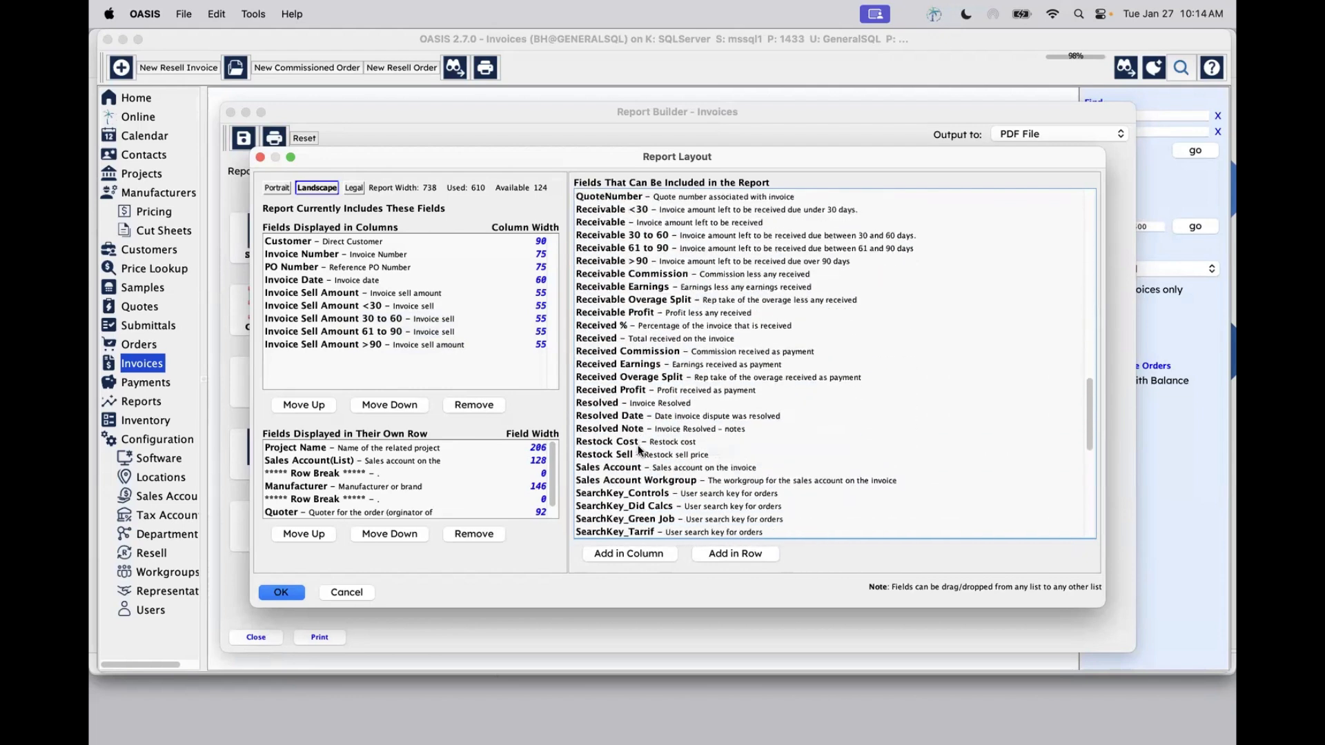
scroll(639, 450, "up", 5)
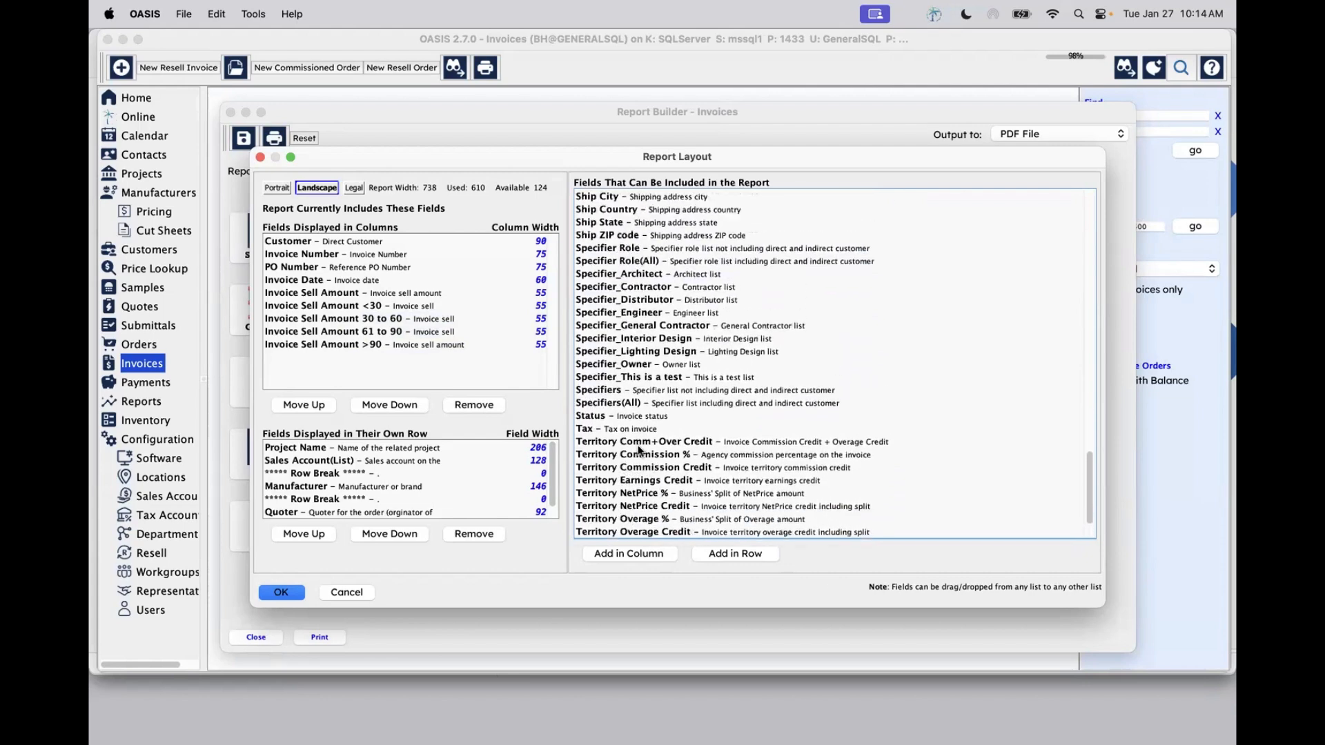
scroll(661, 482, "up", 10)
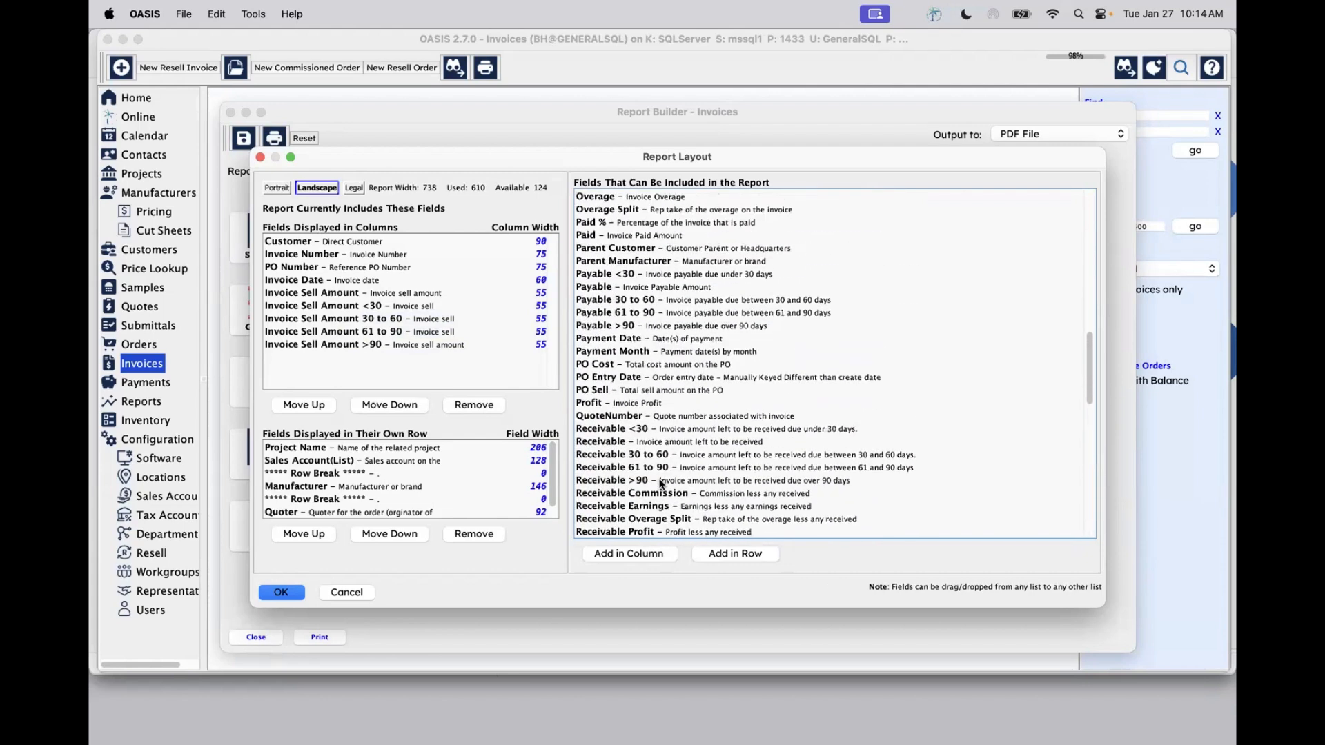
scroll(660, 483, "up", 10)
scroll(661, 483, "down", 1)
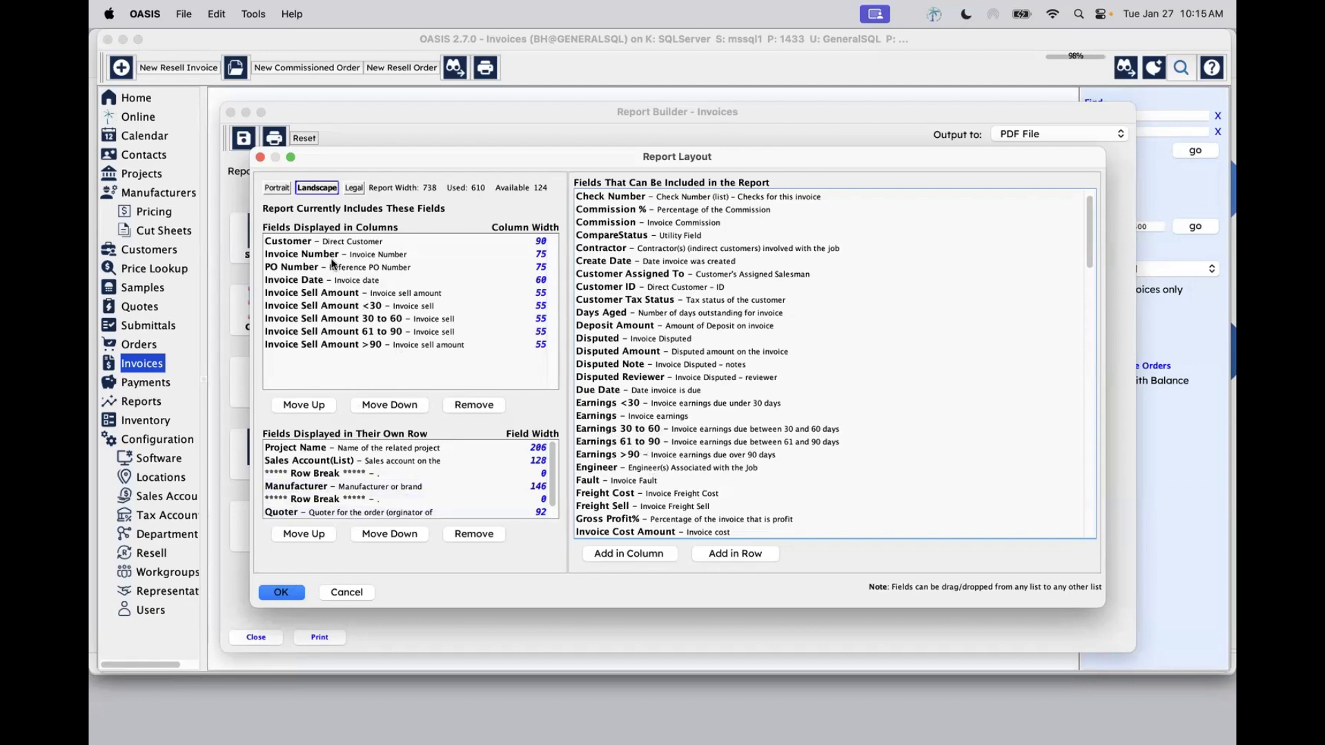
Compare the column width fit in Portrait and Landscape, keep Landscape and accept the report layout.
left_click(283, 190)
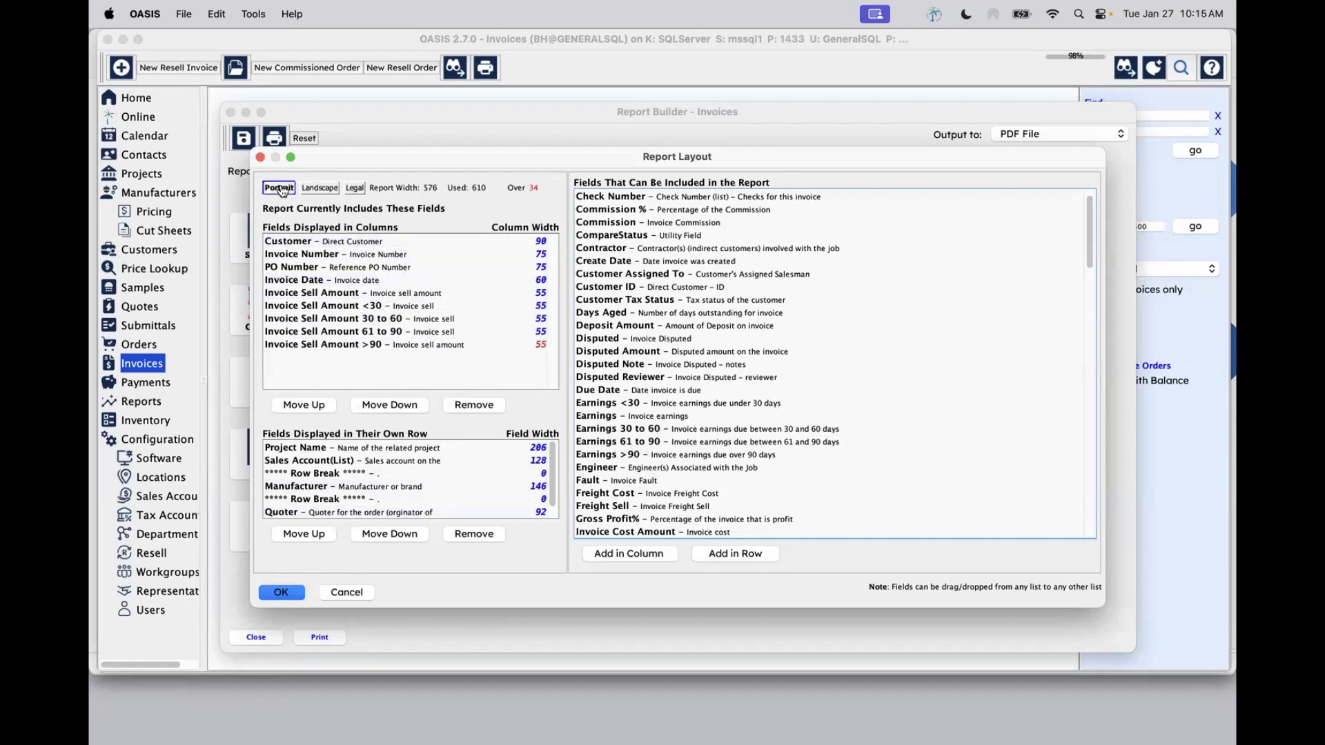
left_click(308, 190)
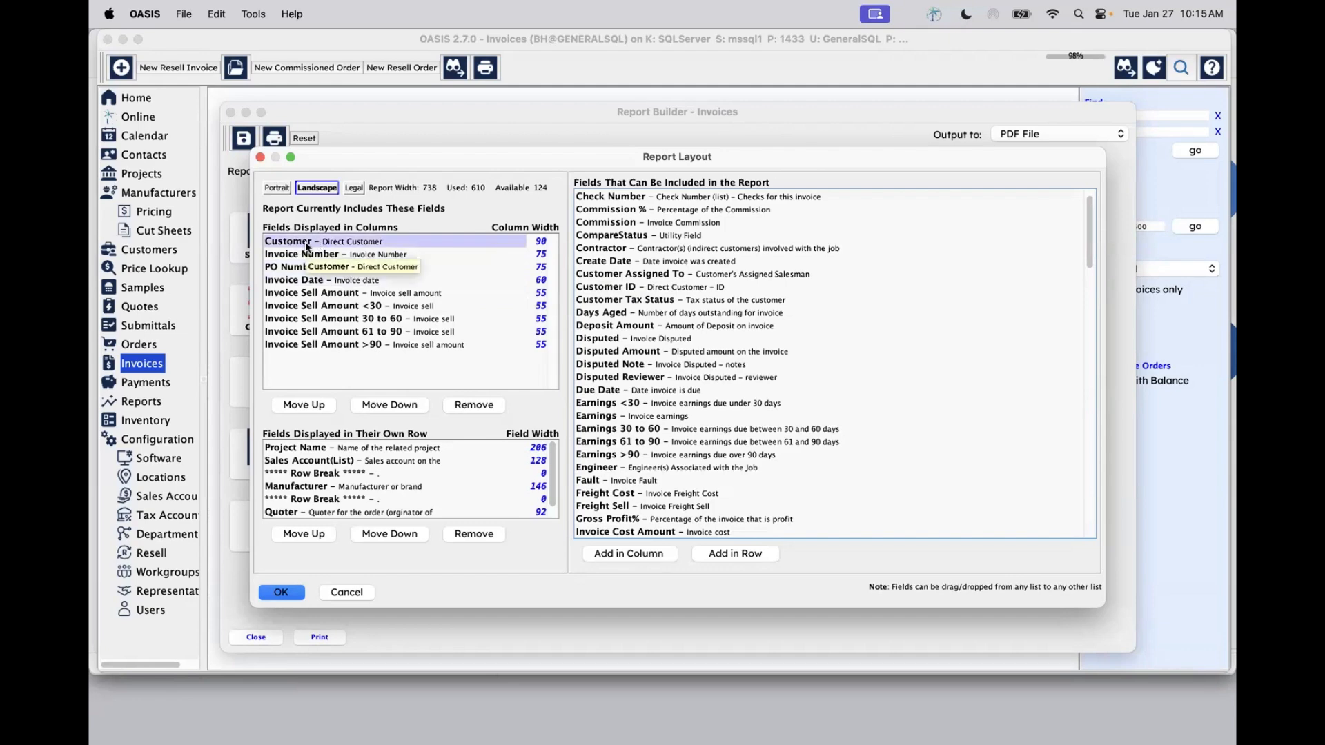
left_click(281, 592)
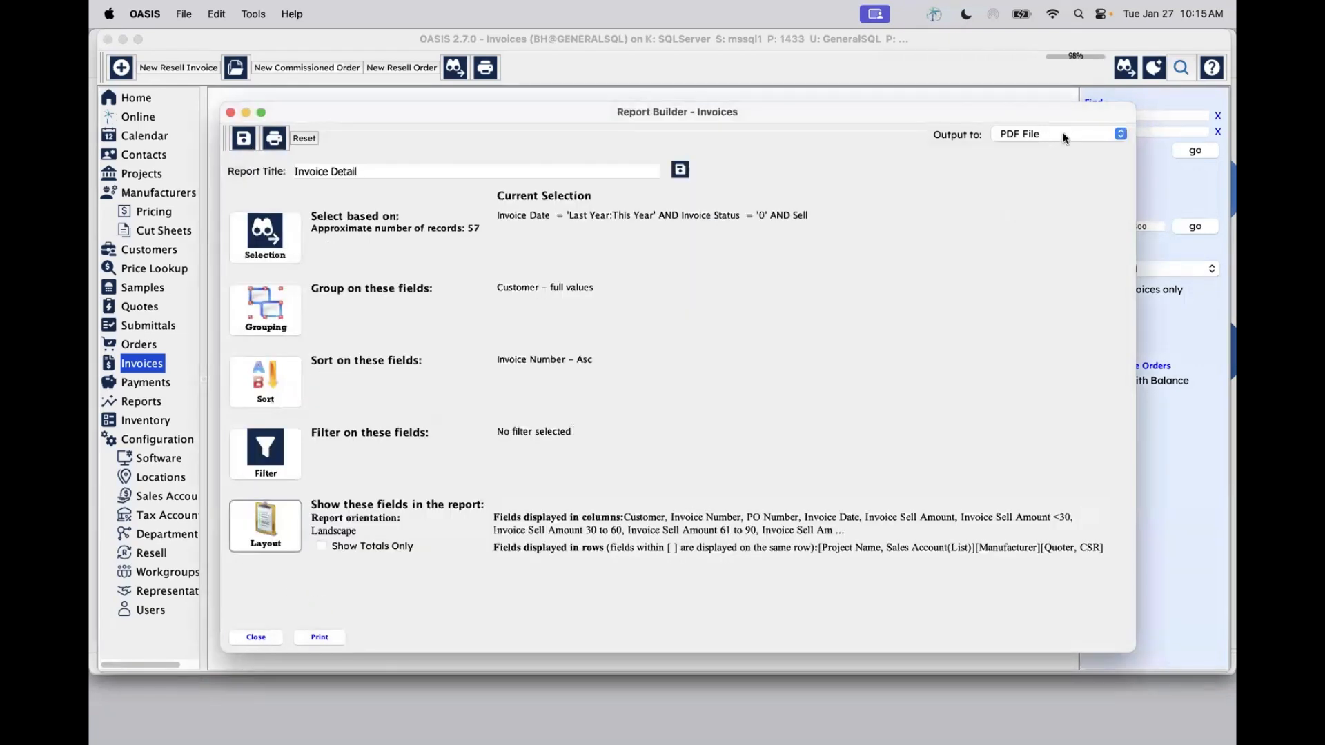
Output the Invoice Detail report as a PDF file named Untitled2.pdf on the Desktop.
left_click(322, 634)
key("Right")
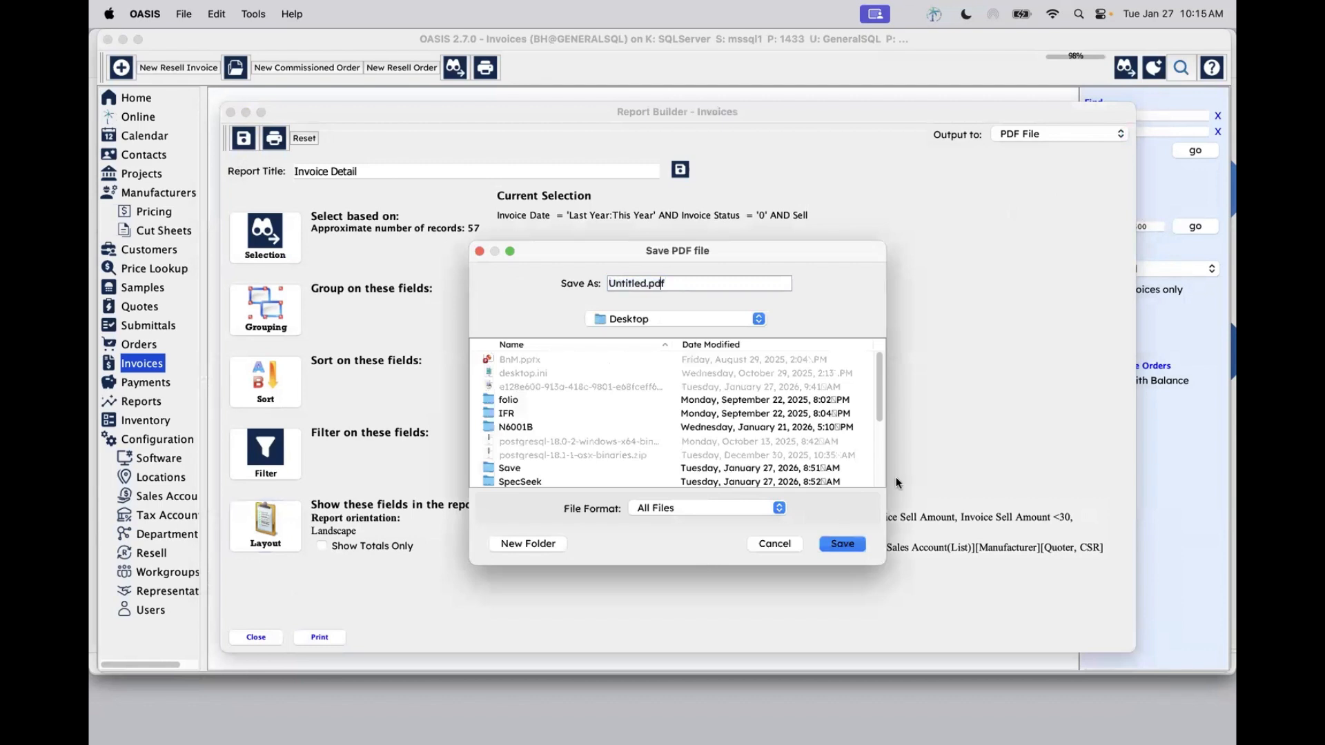
key("Return")
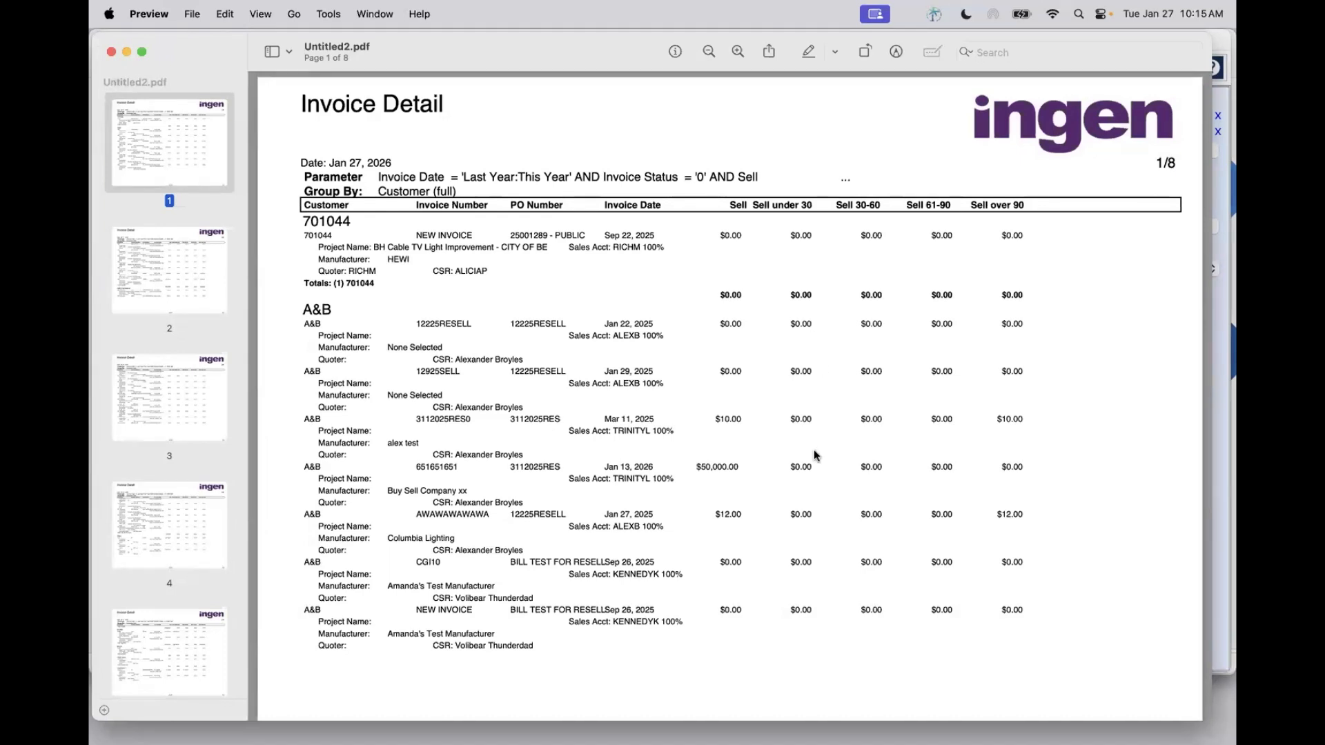
Examine the sell amounts, aging columns and customer totals throughout the generated Invoice Detail PDF, and close it.
scroll(813, 449, "down", 3)
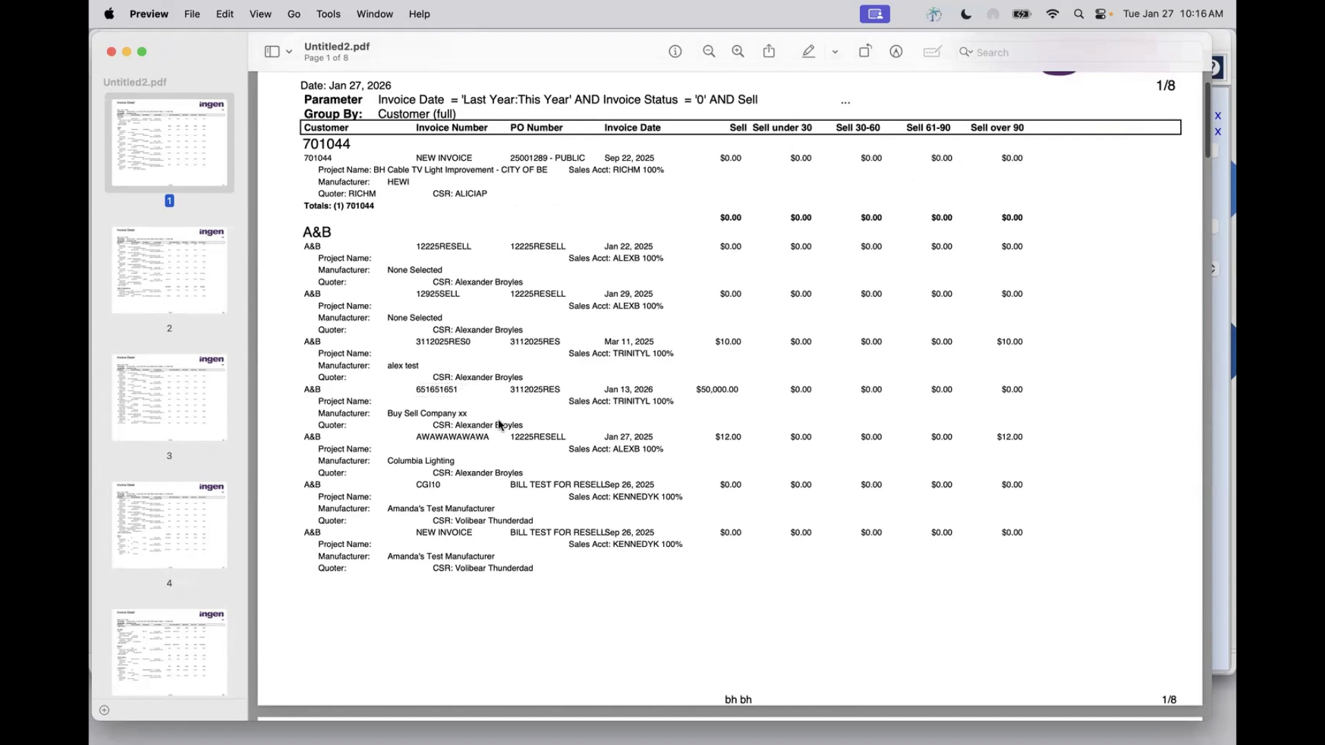
scroll(511, 424, "down", 2)
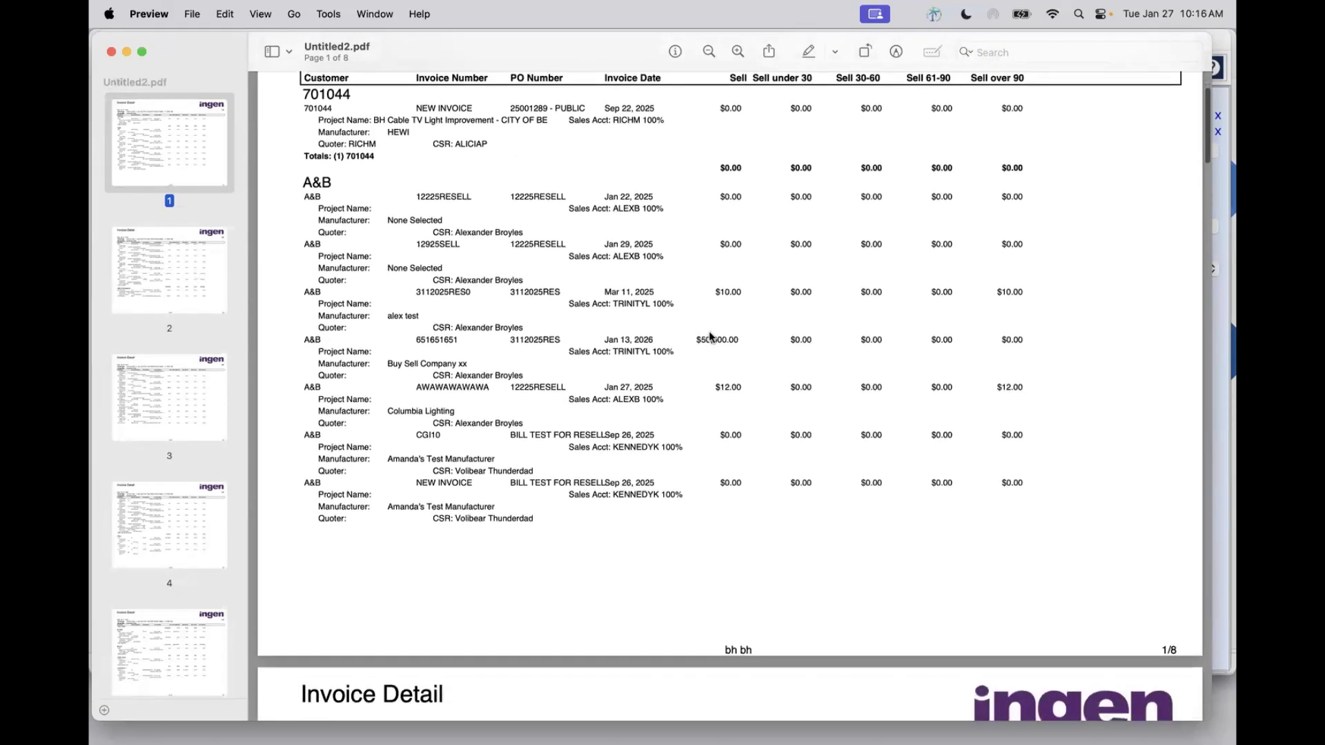
scroll(711, 336, "up", 2)
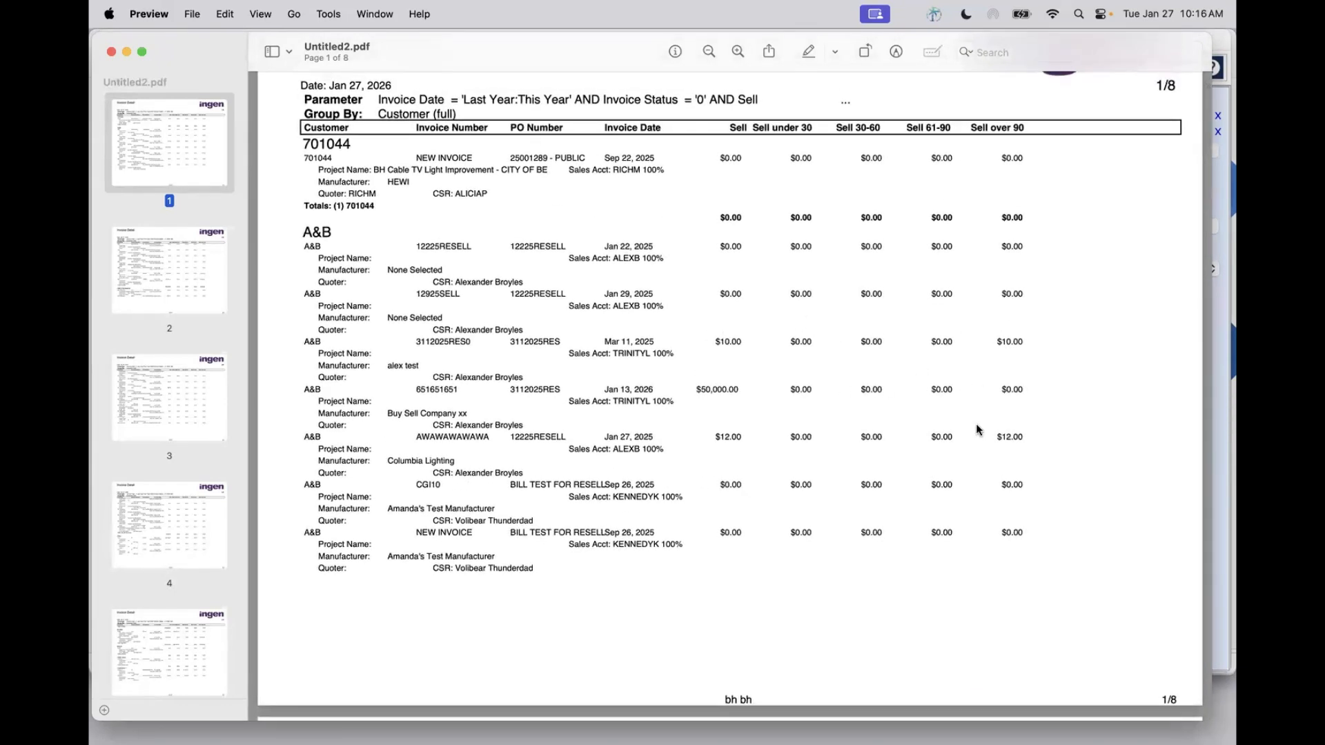
scroll(932, 476, "down", 10)
scroll(932, 476, "down", 20)
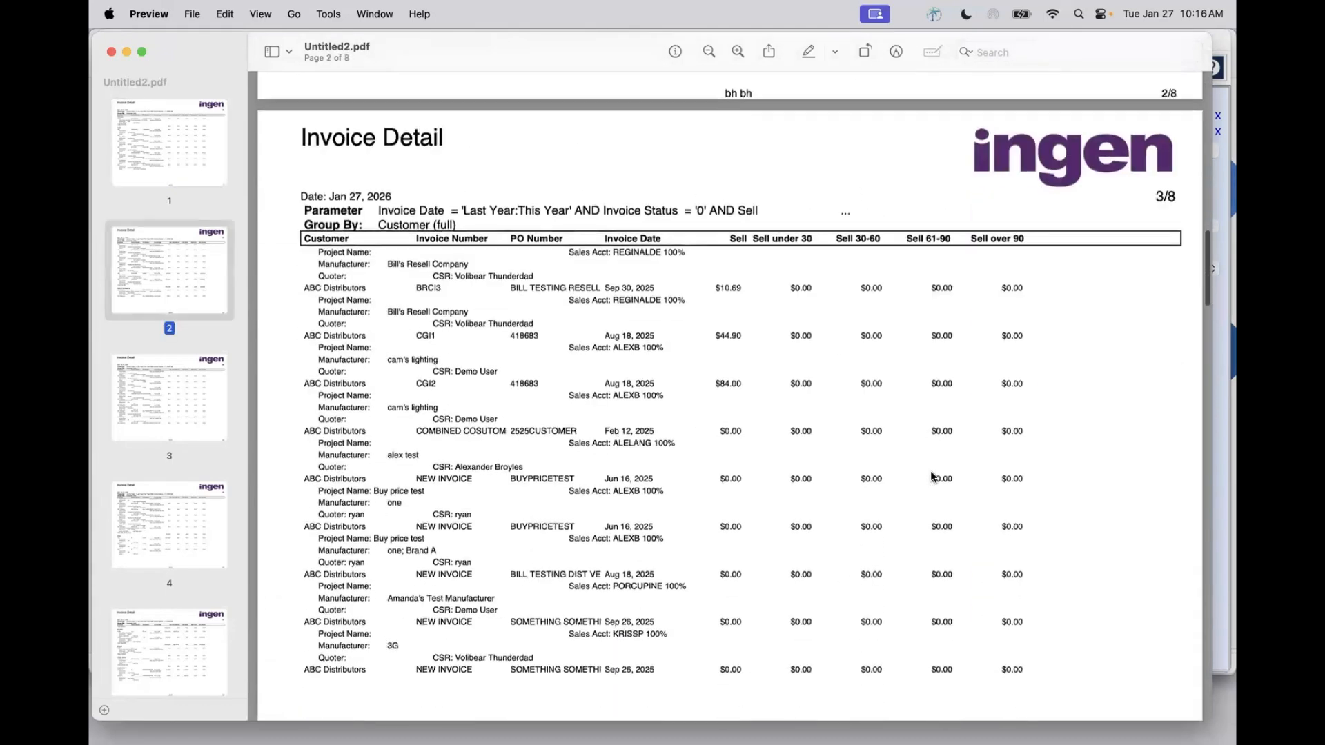
scroll(933, 476, "down", 4)
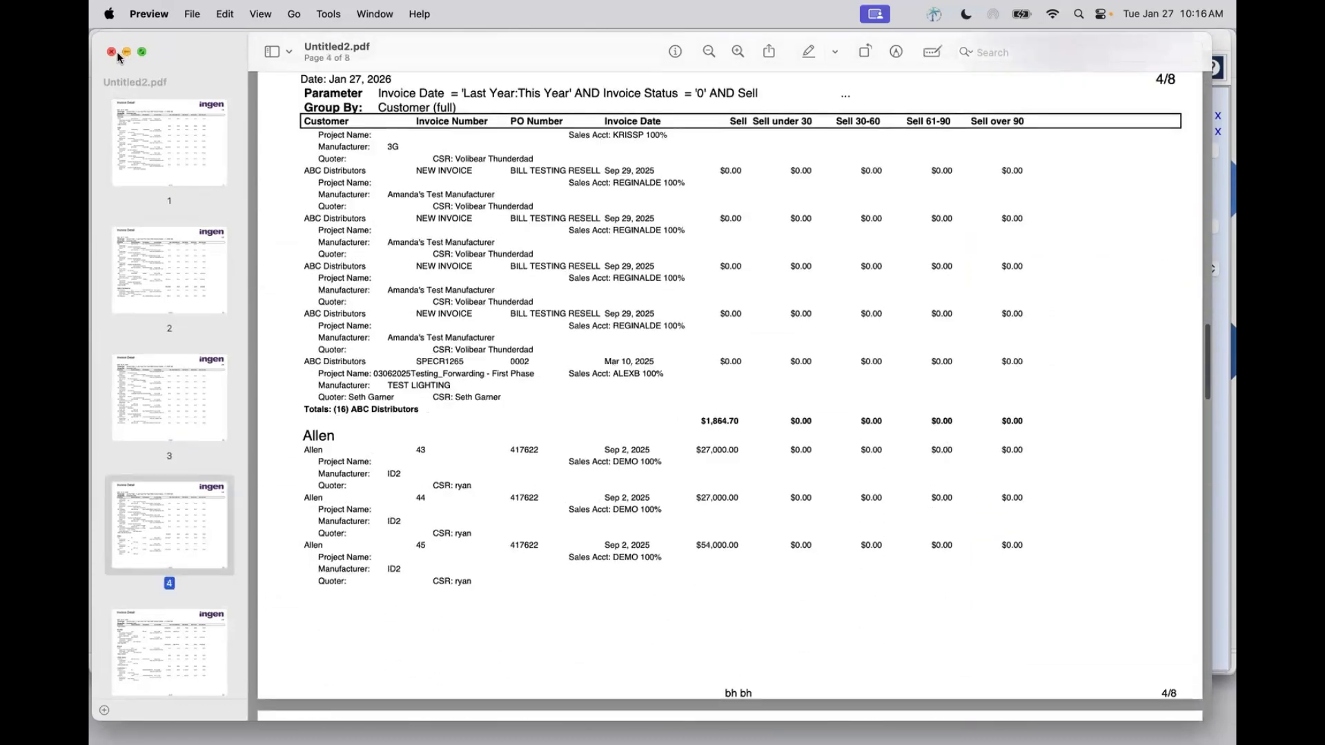
scroll(502, 332, "down", 20)
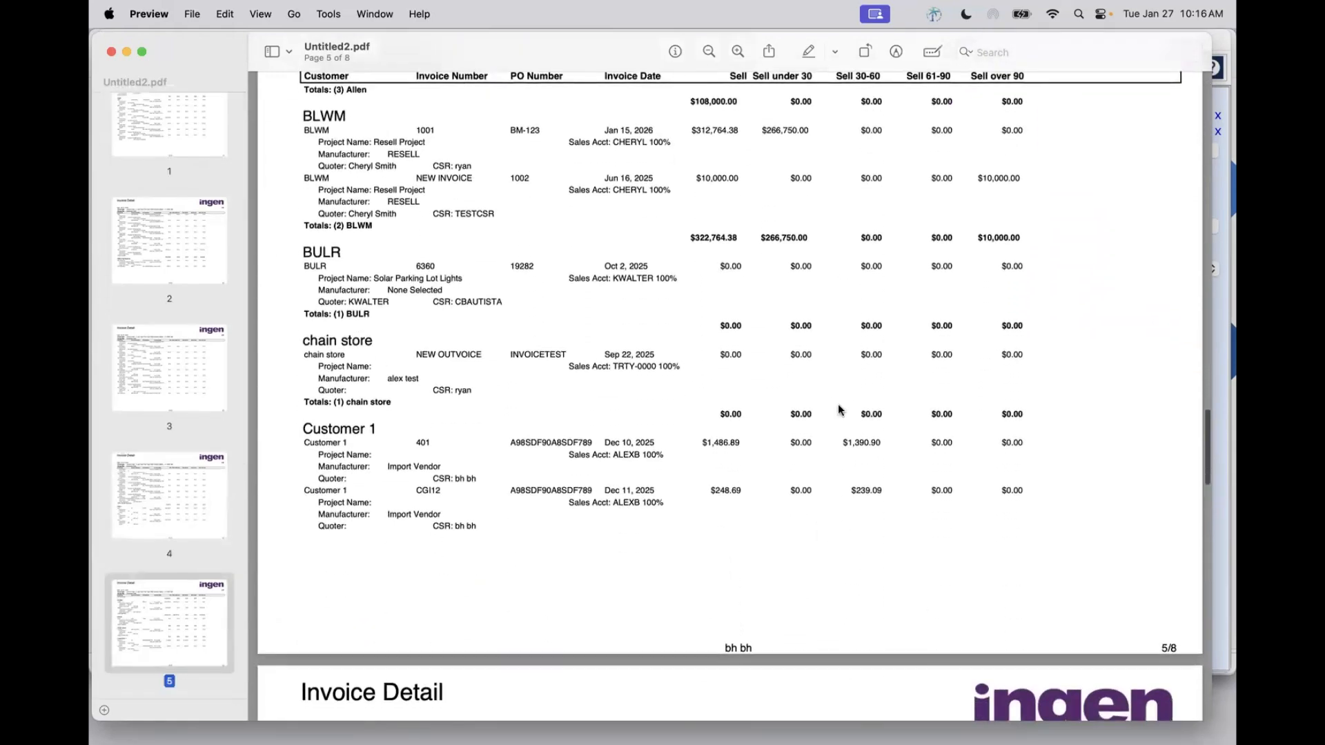
scroll(792, 390, "up", 20)
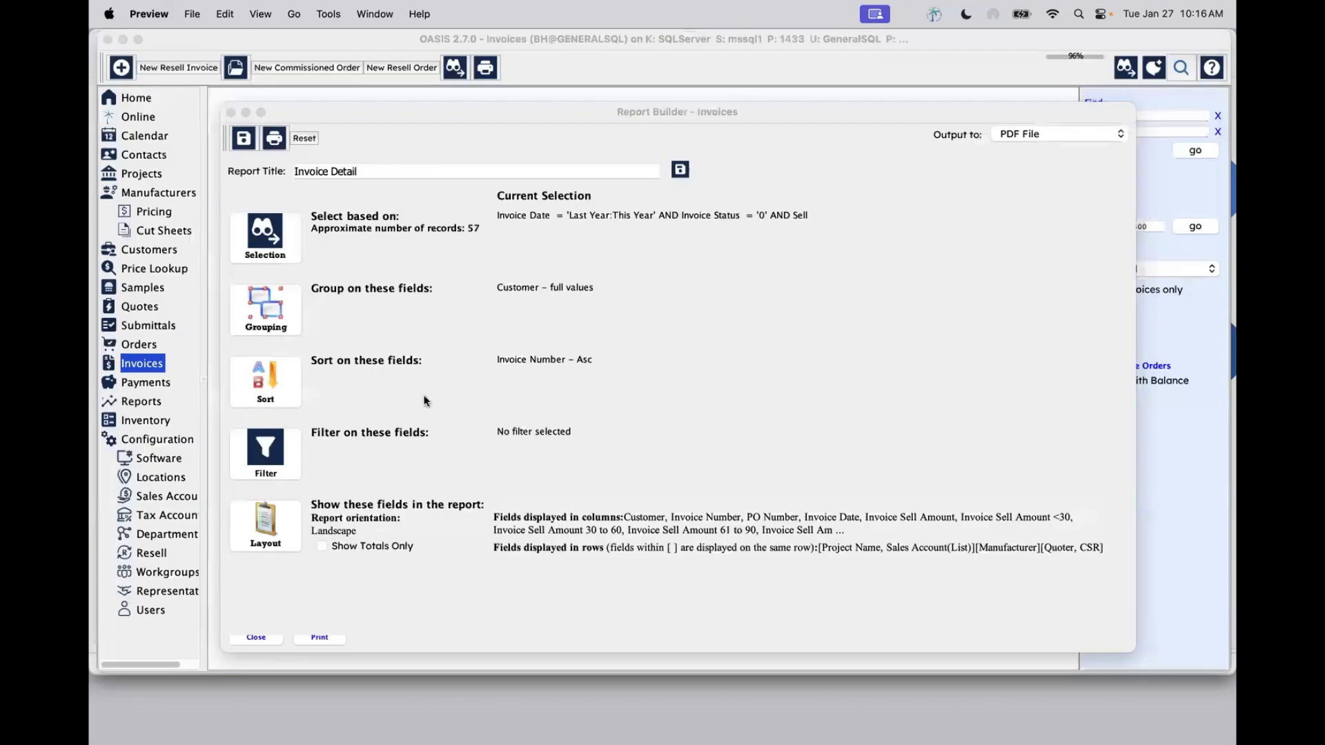
left_click(111, 52)
Reopen the invoice report's layout and look through the available fields, including the Earnings, Material Sell and Payable aging fields.
left_click(272, 521)
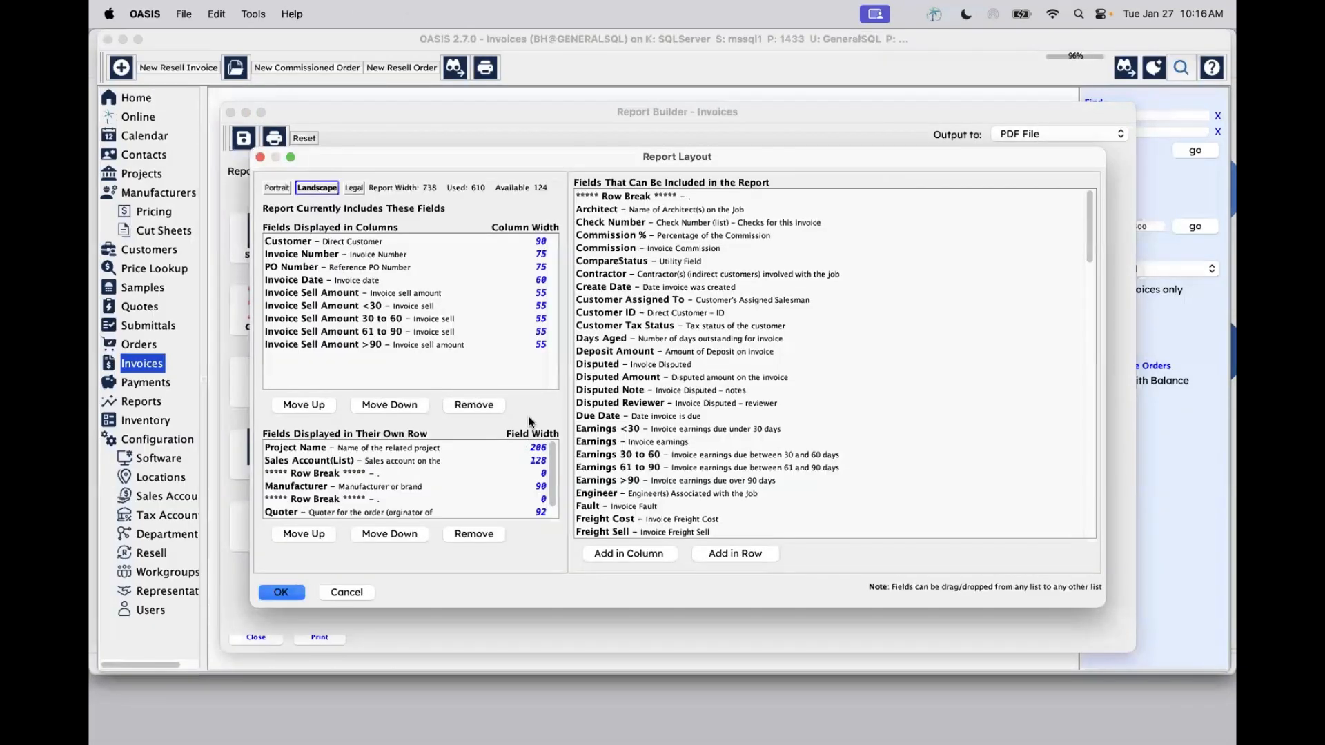
scroll(645, 399, "down", 4)
scroll(645, 399, "down", 7)
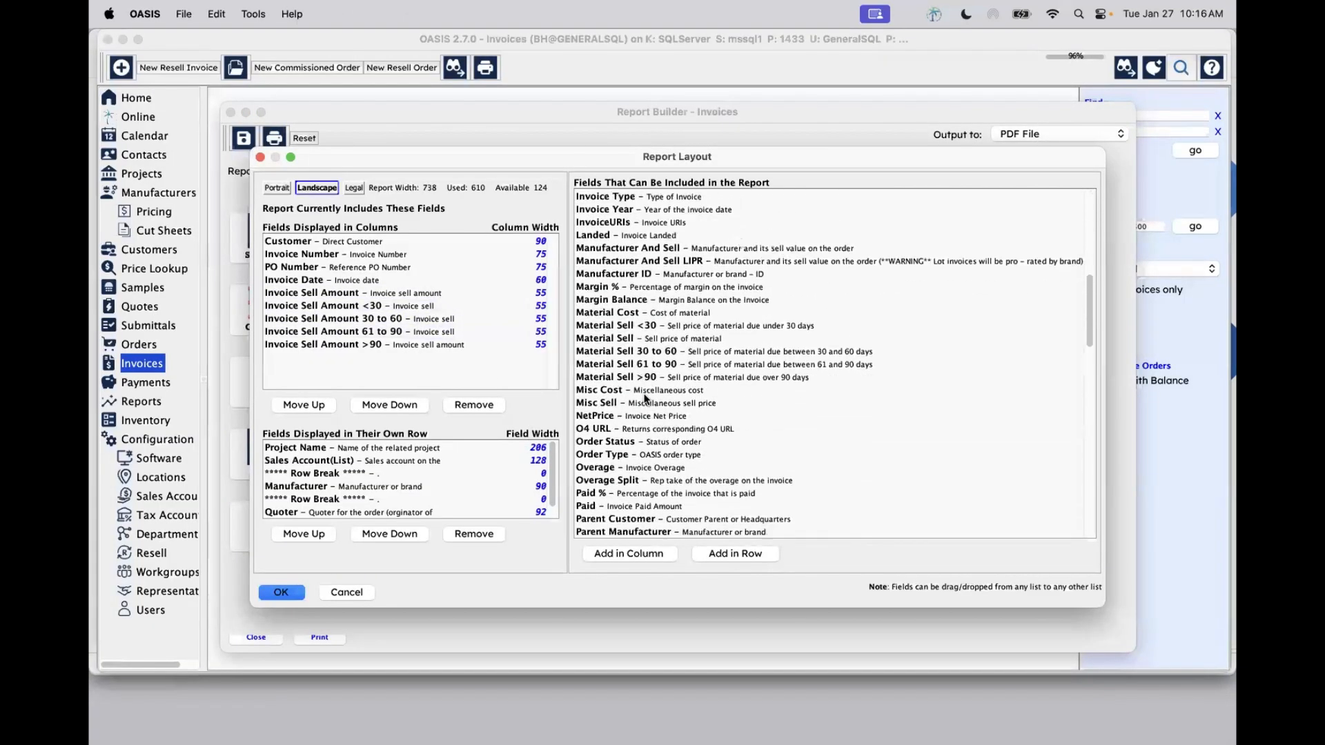
scroll(647, 399, "down", 2)
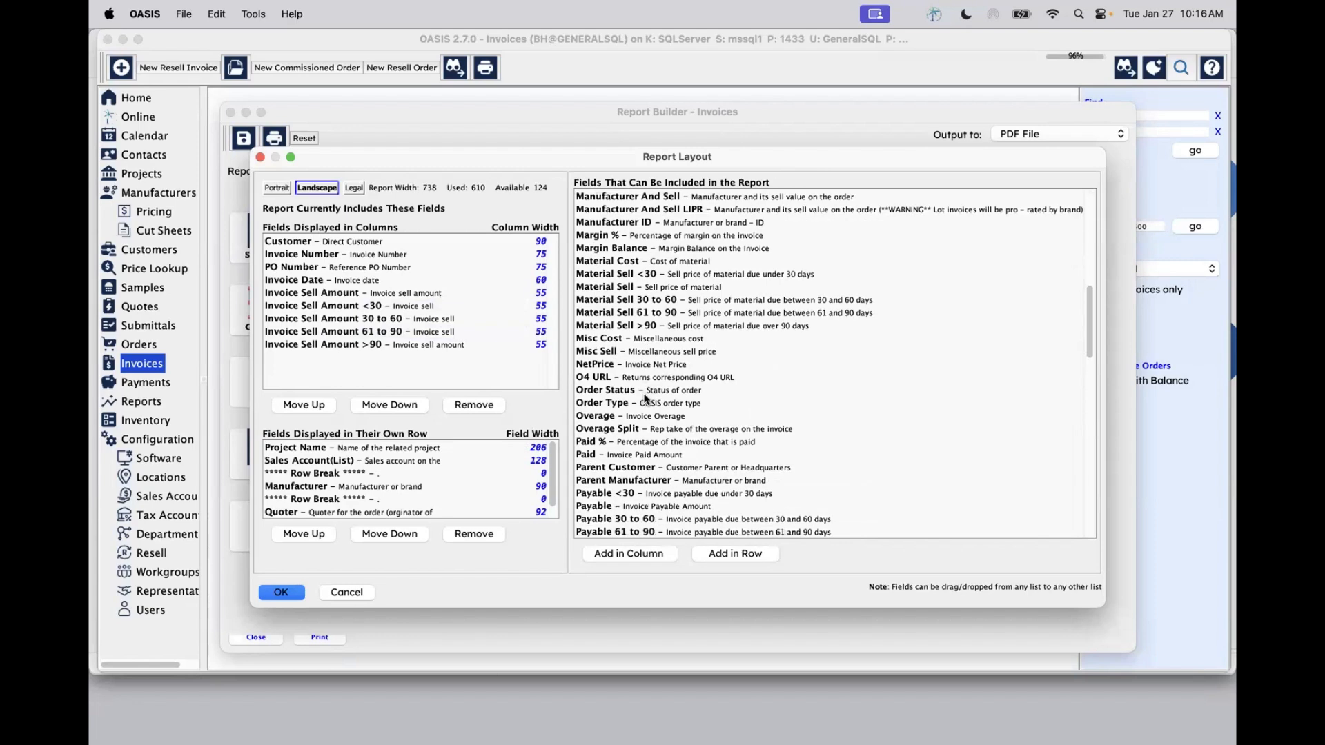
scroll(645, 399, "down", 5)
scroll(645, 398, "up", 15)
scroll(645, 399, "down", 4)
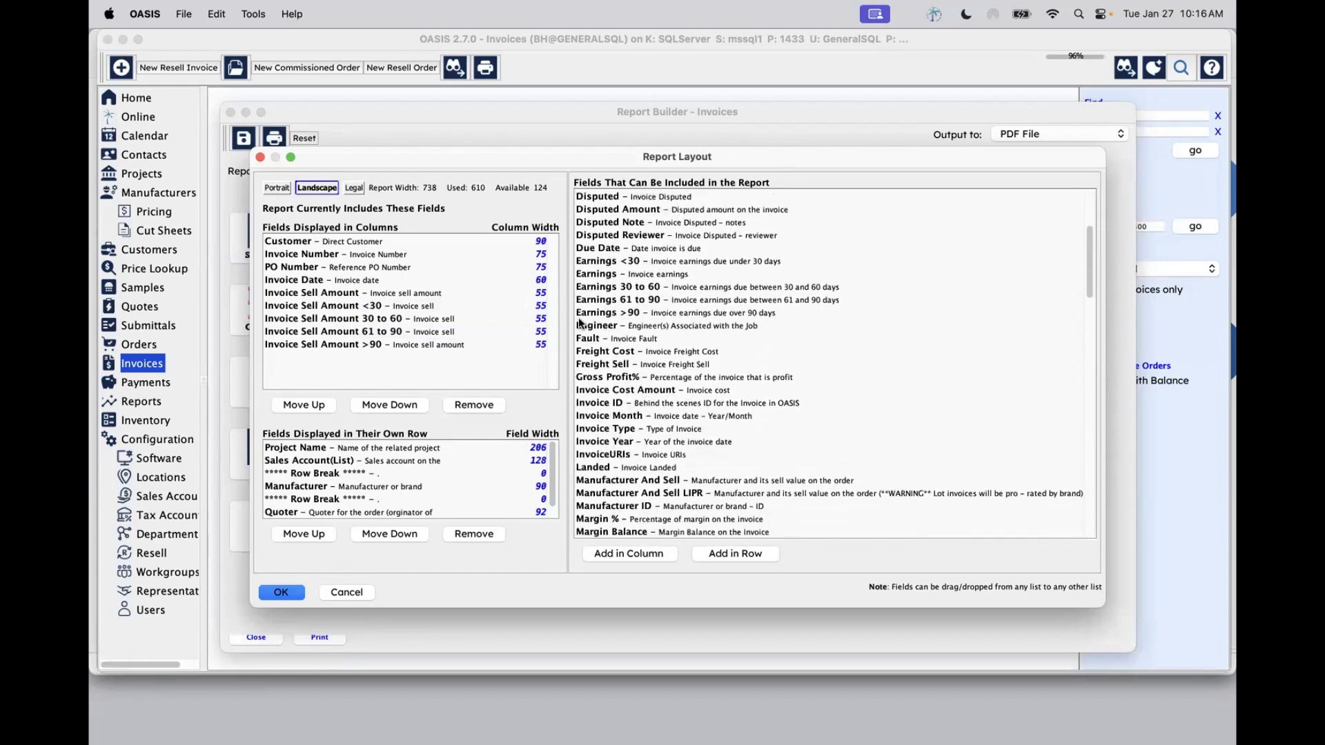
scroll(628, 358, "up", 2)
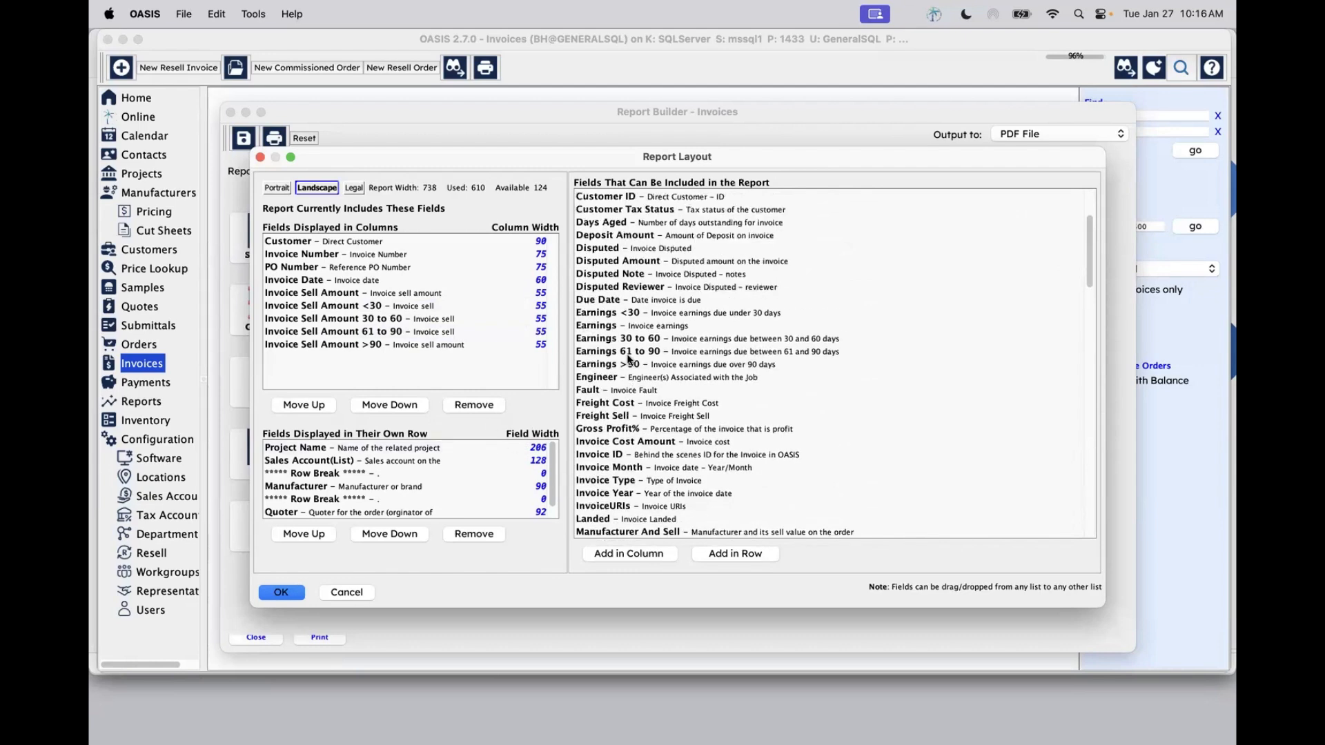
scroll(629, 358, "up", 3)
scroll(627, 357, "down", 6)
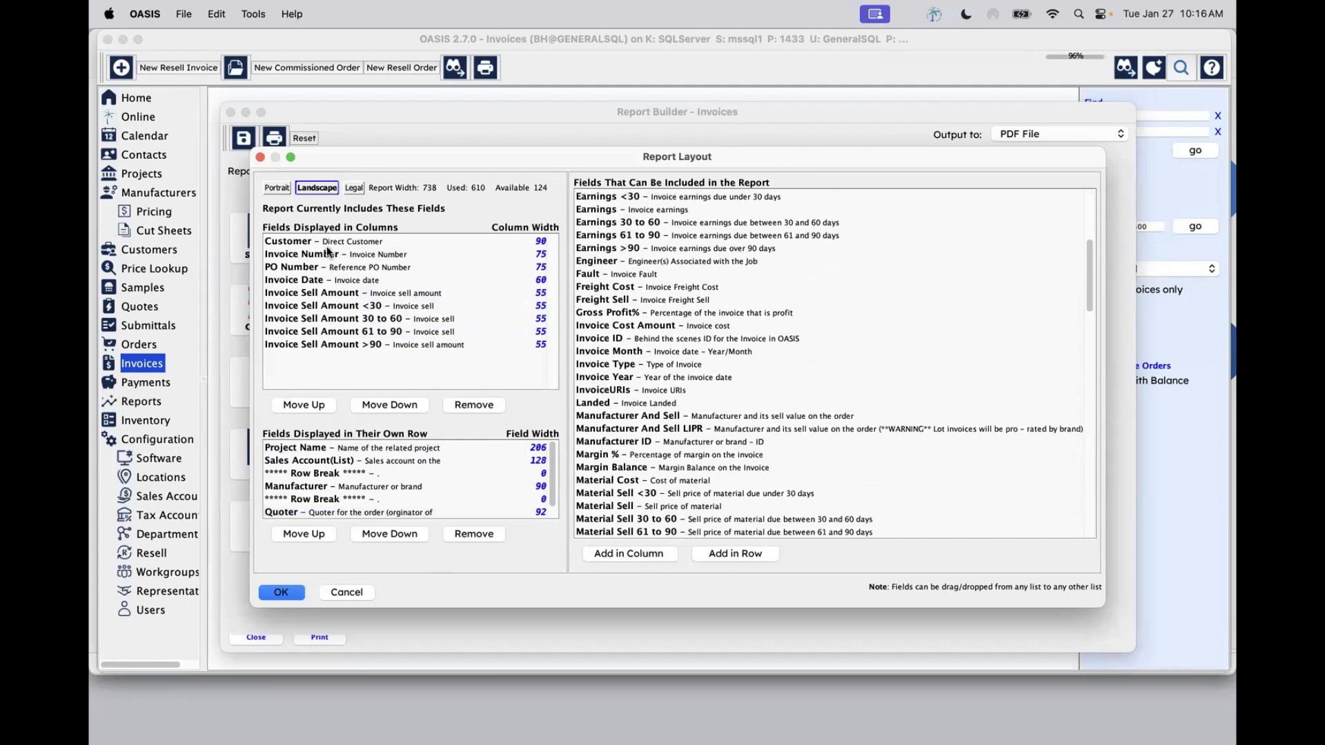
Review the customer groups, sell amounts and aging columns in the Untitled2.pdf report, close it and cancel the report layout.
key("Return")
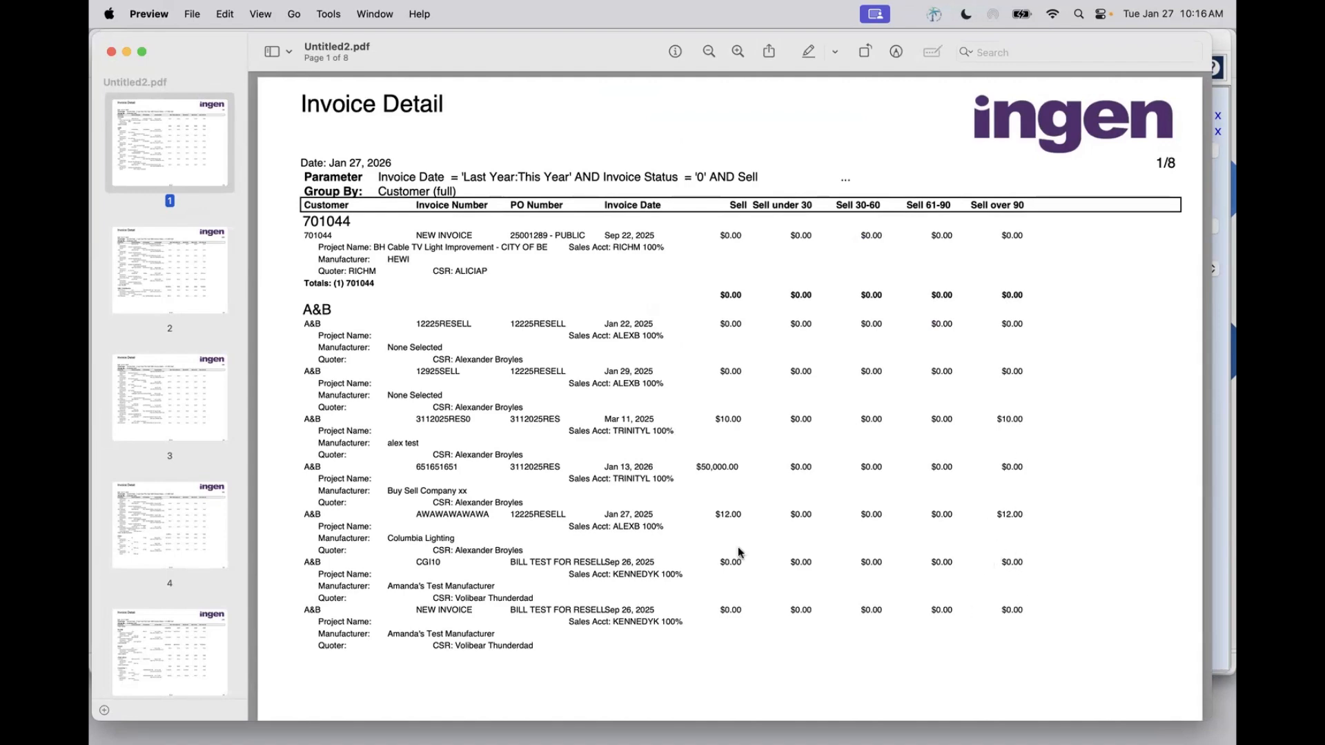
scroll(685, 597, "down", 15)
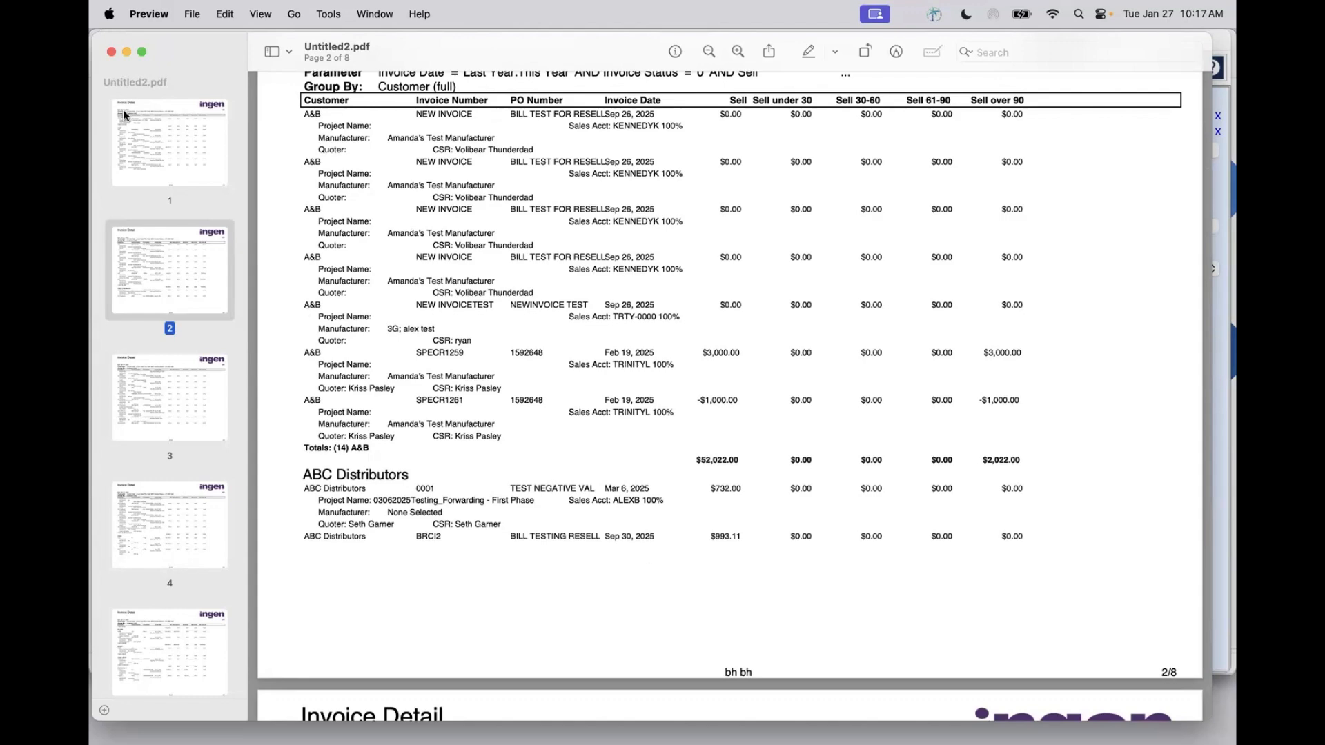
left_click(111, 52)
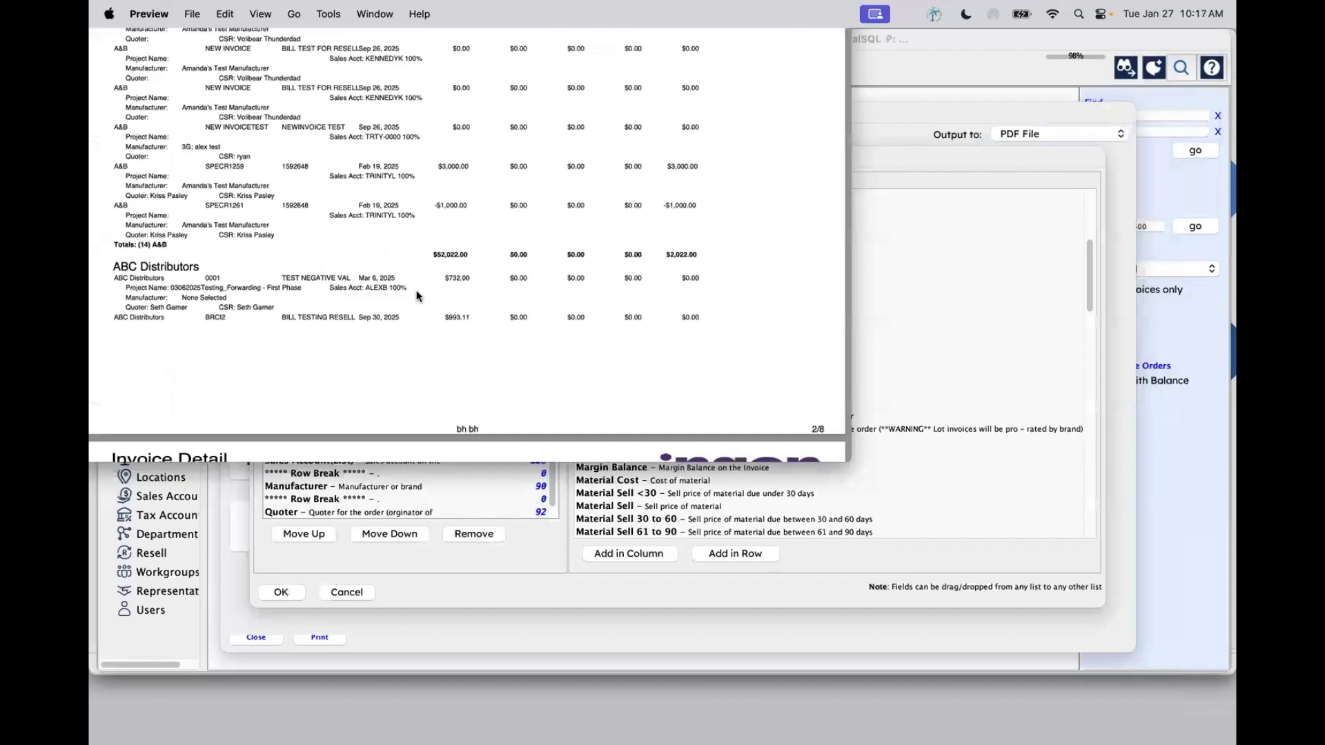
left_click(365, 590)
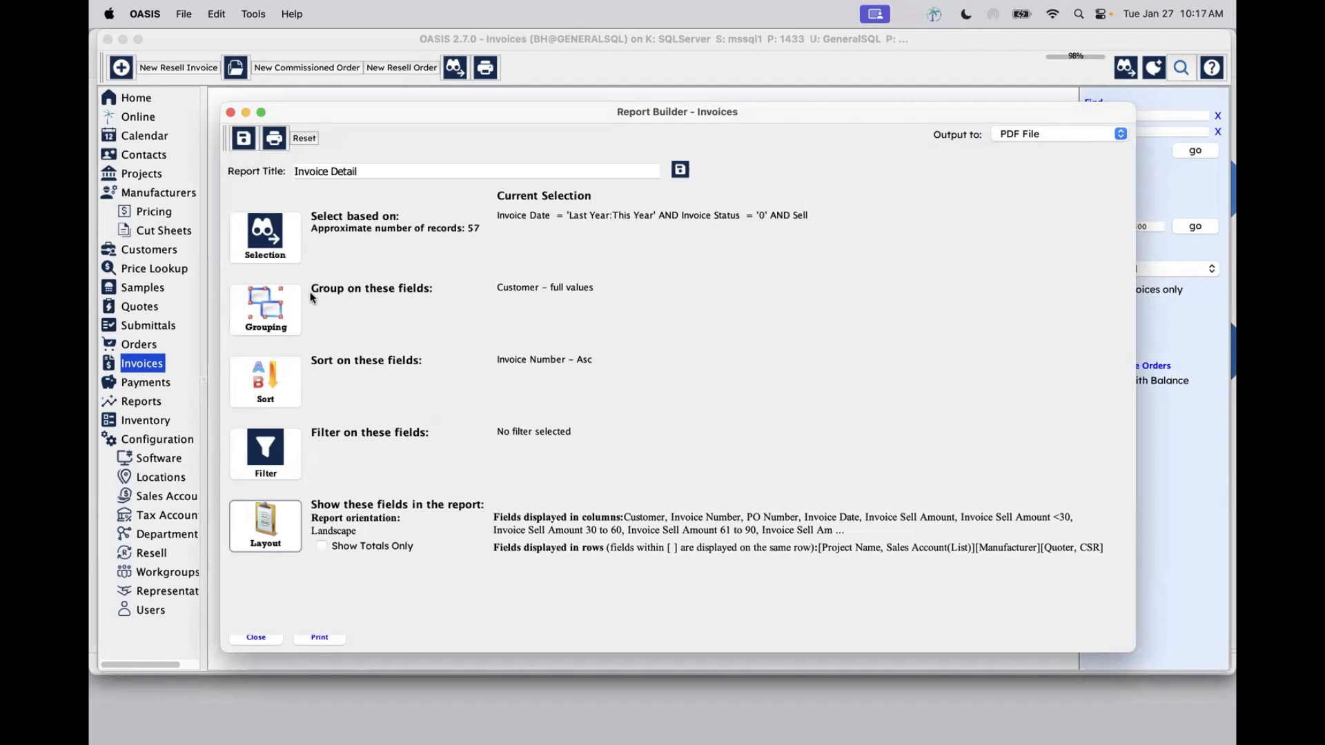
Change the report title to "Webinar Aged Invoice2" and save the report.
left_click(364, 172)
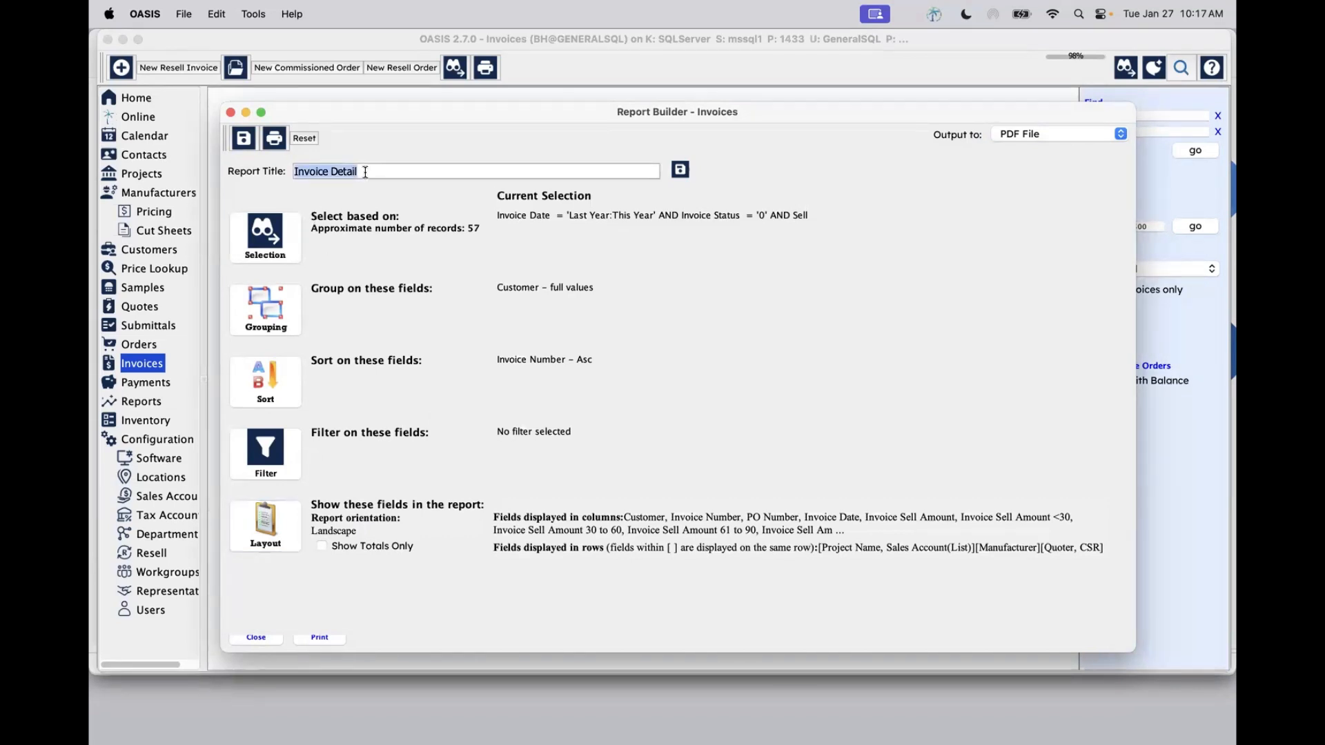
key("Left")
type("Webinar")
key("shift+End")
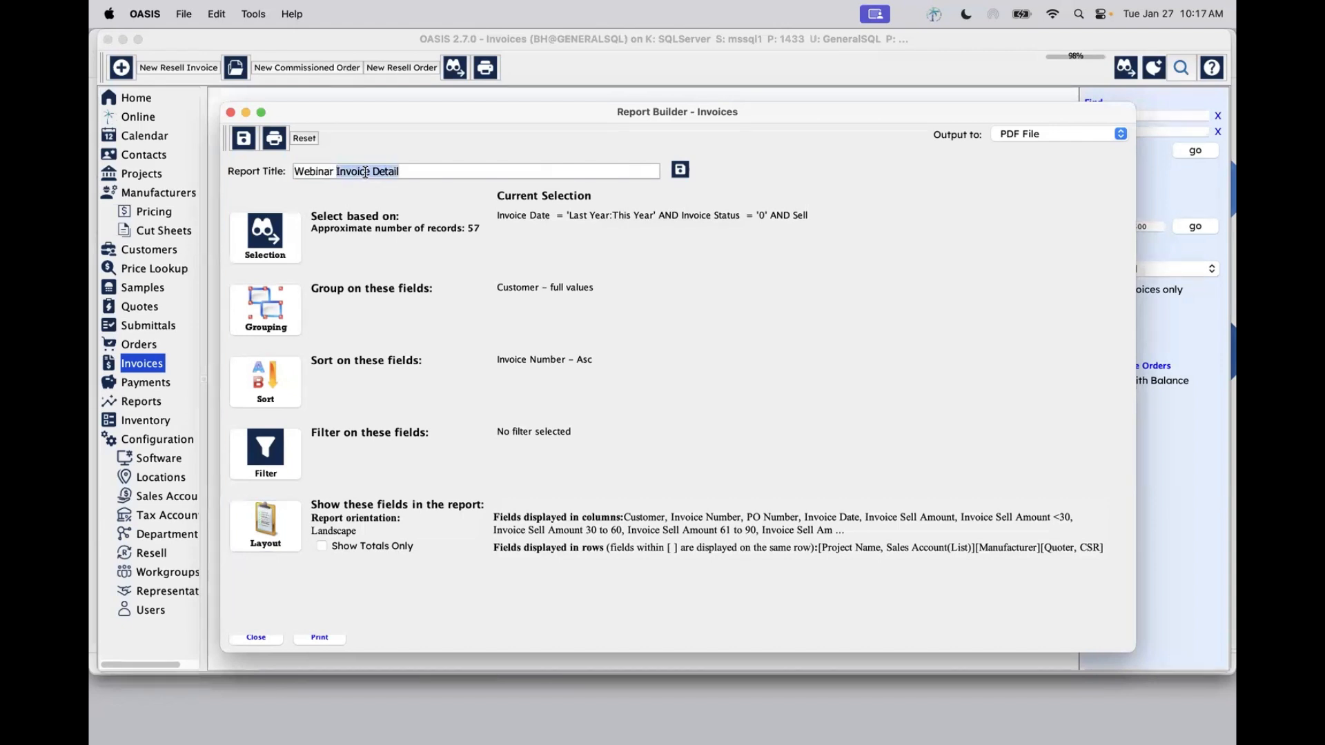
type("Aged Invoice2")
left_click(679, 170)
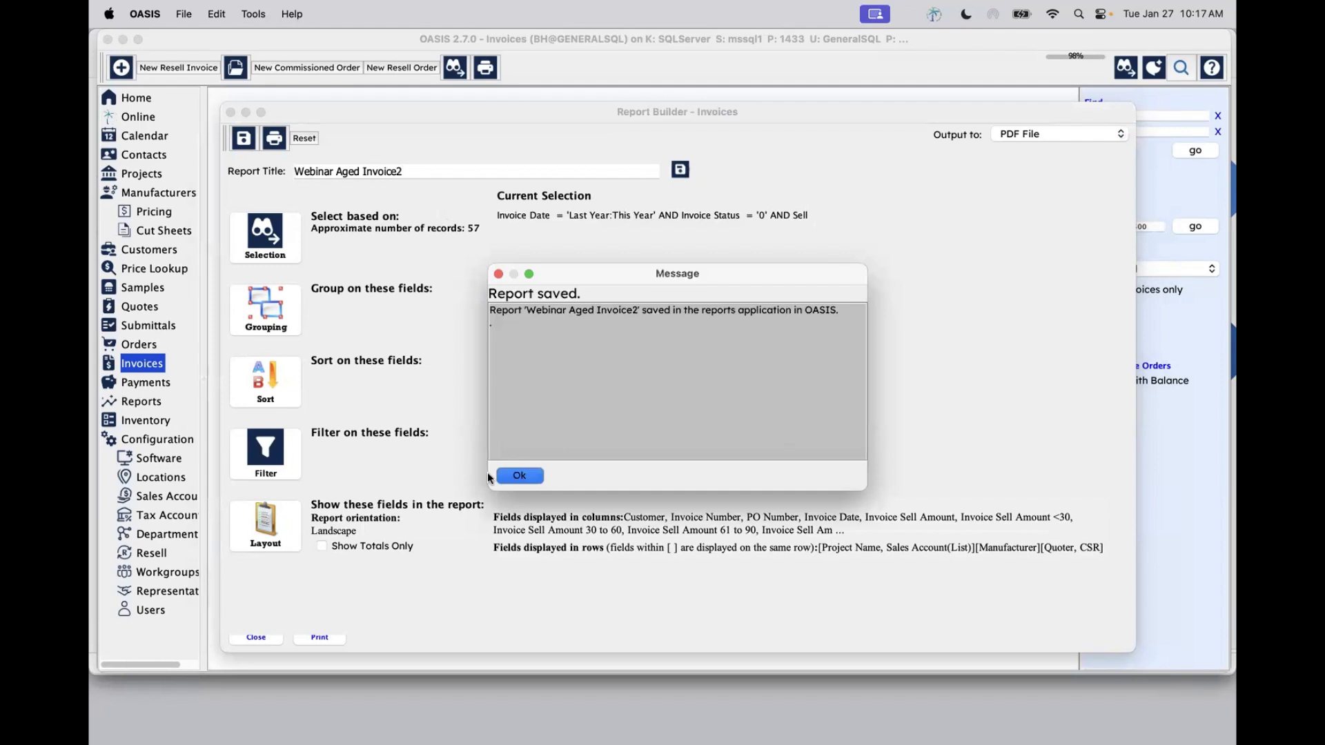
left_click(533, 474)
Close the report builder and select the Webinar Invoice Aging report in the list of saved reports.
left_click(256, 636)
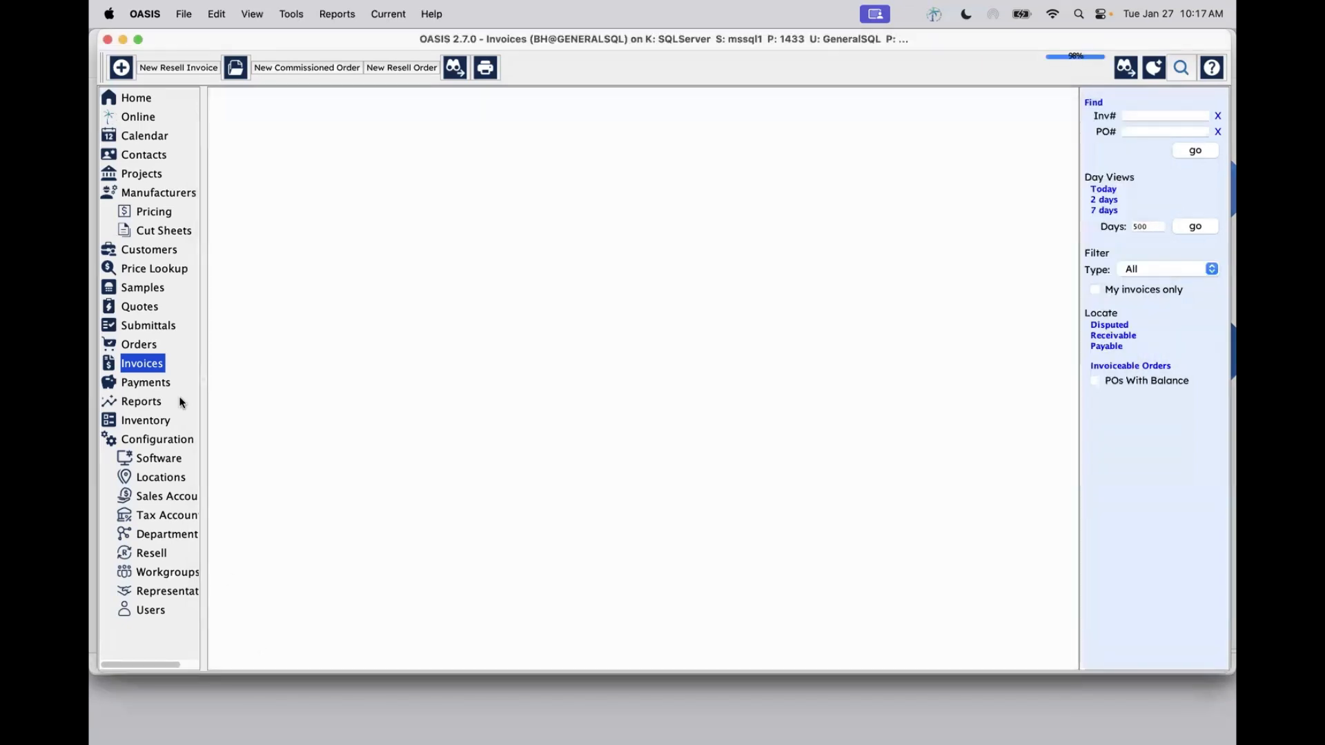
left_click(131, 401)
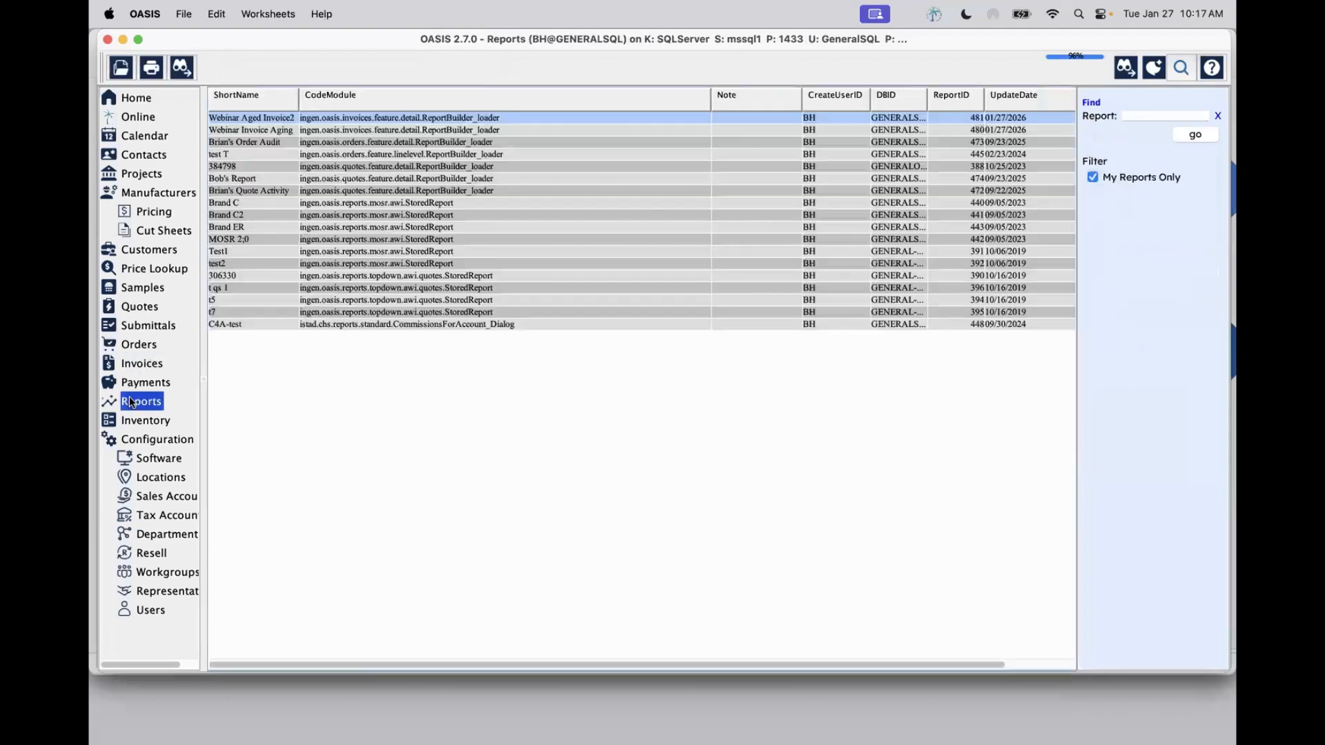
left_click(265, 130)
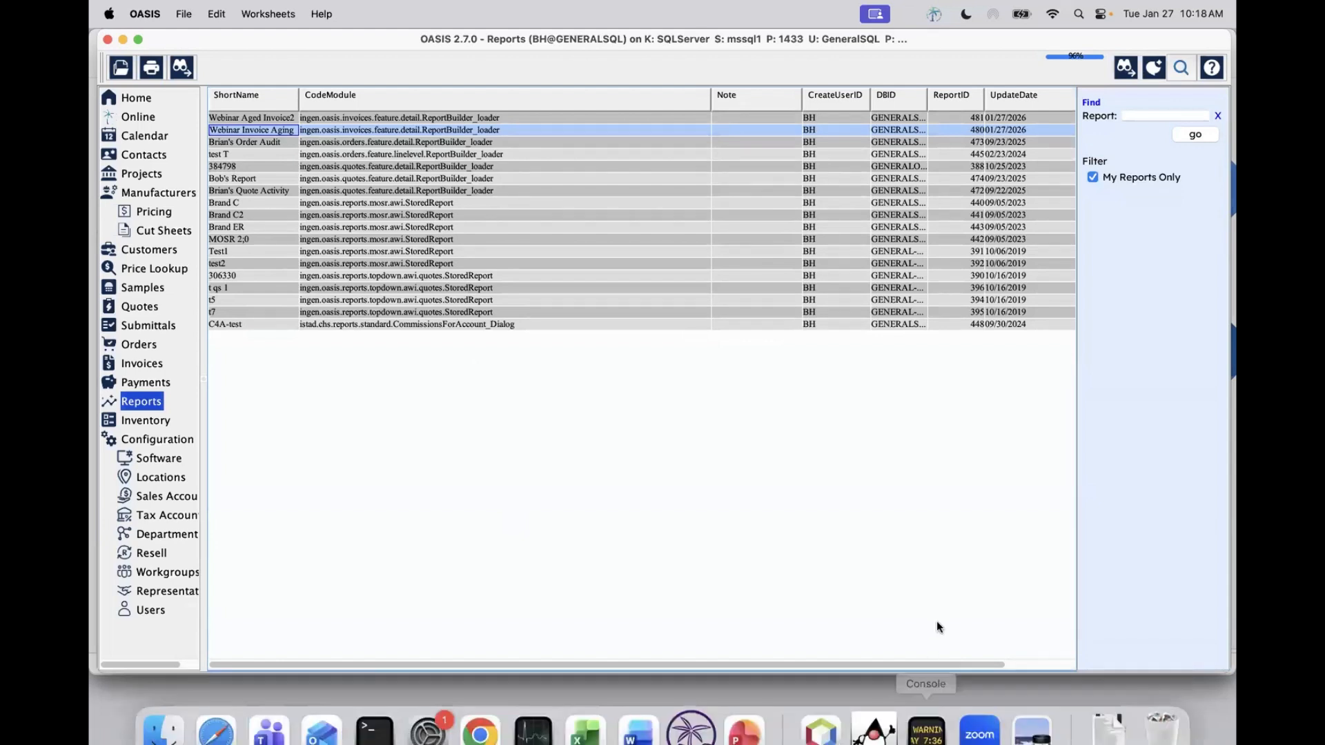
Switch to the OASIS web dashboard in Safari, begin a new Aged Customer Invoice tile and review its data source and filter settings.
mouse_move(926, 740)
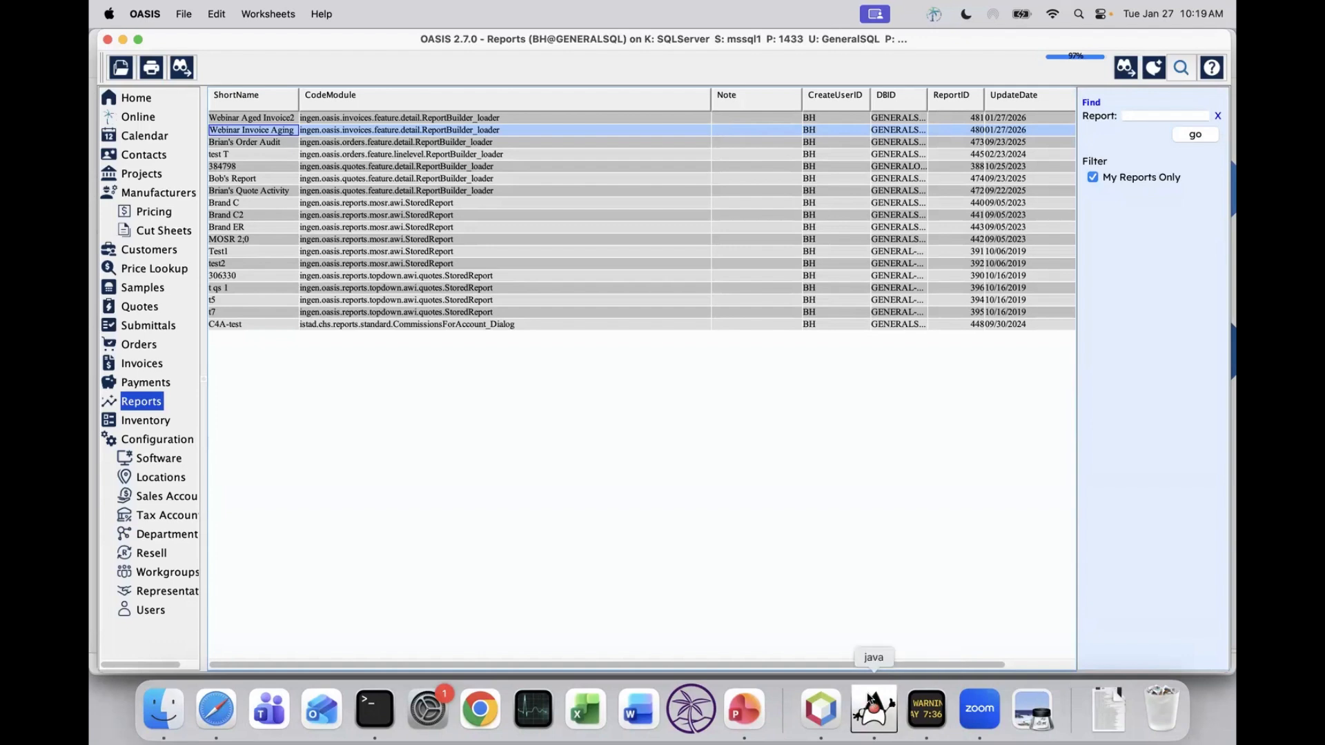
left_click(216, 709)
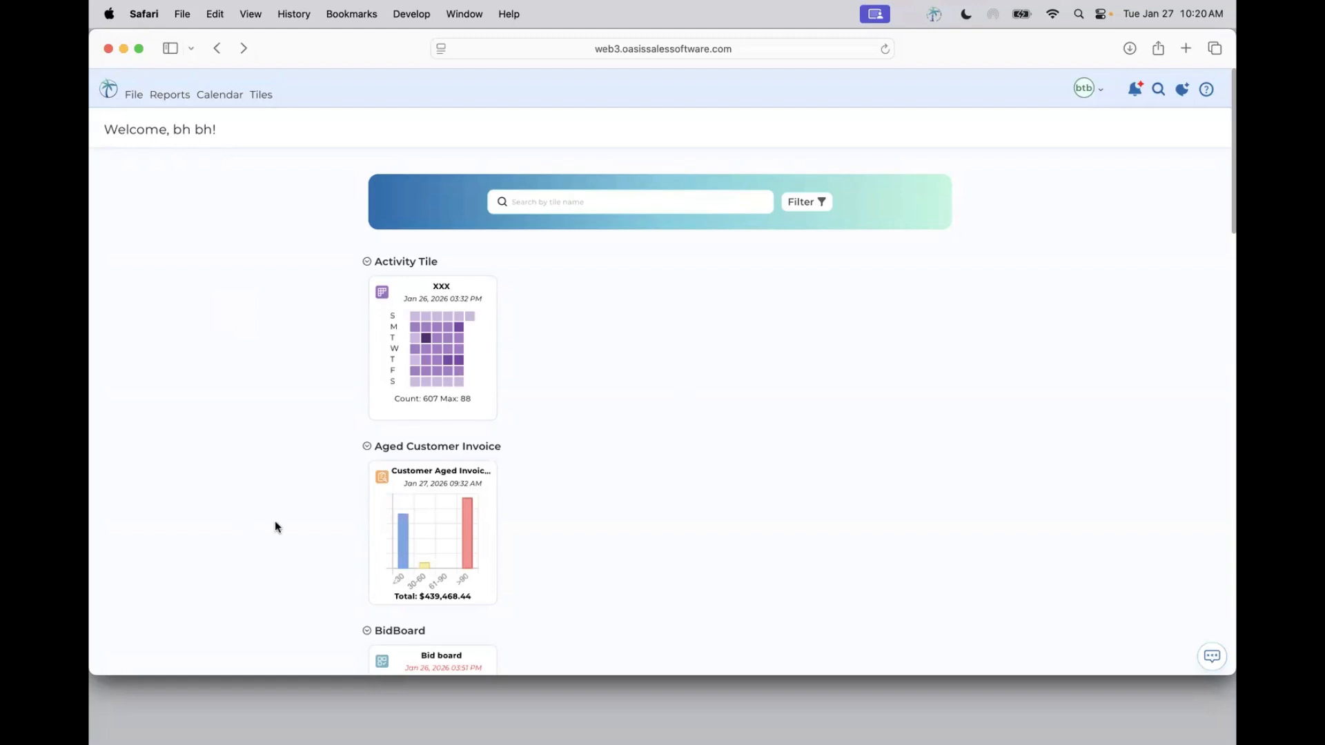
left_click(265, 99)
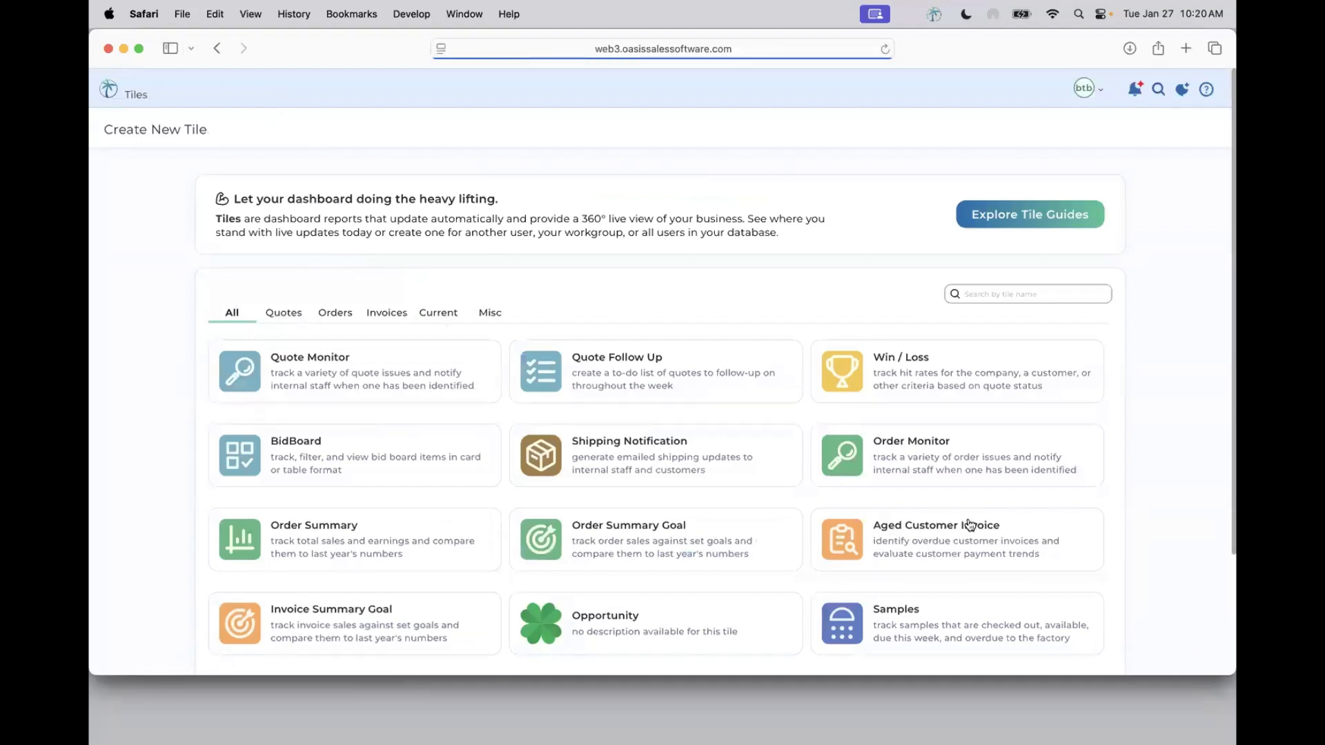
left_click(852, 537)
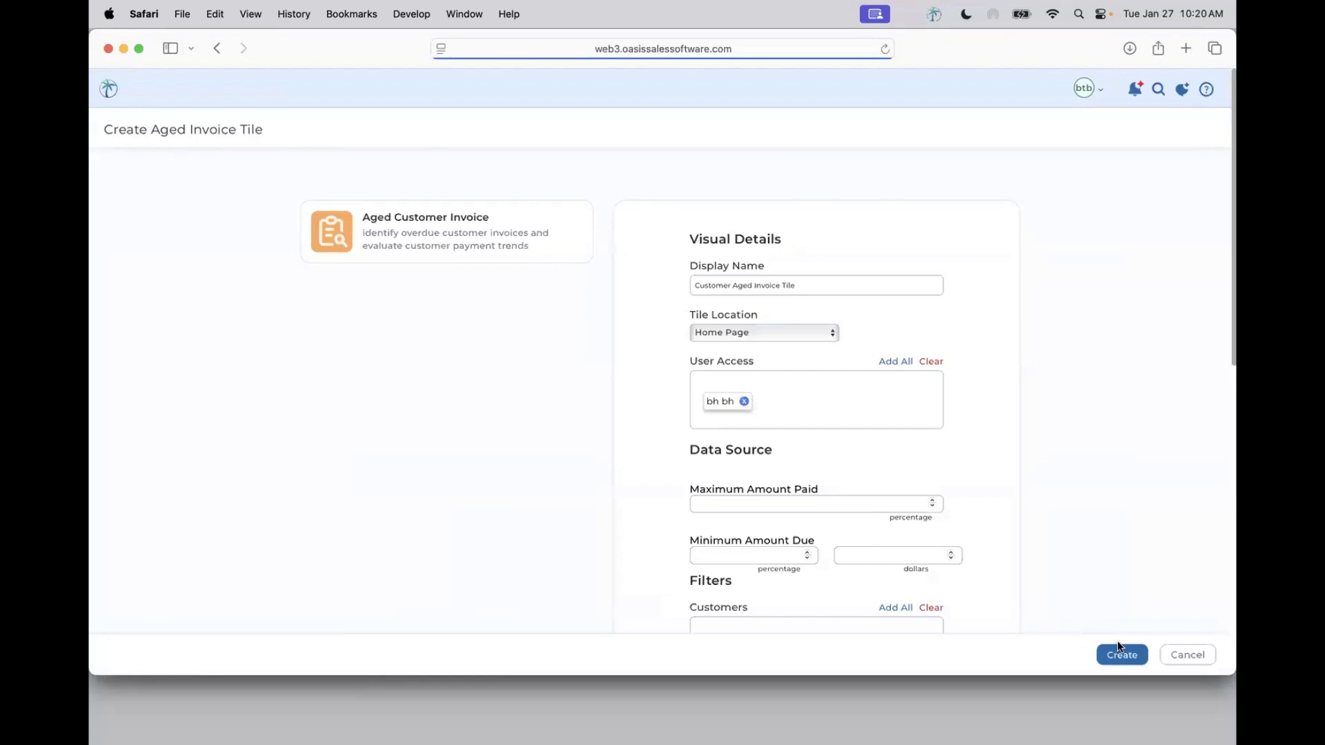
scroll(1098, 510, "down", 5)
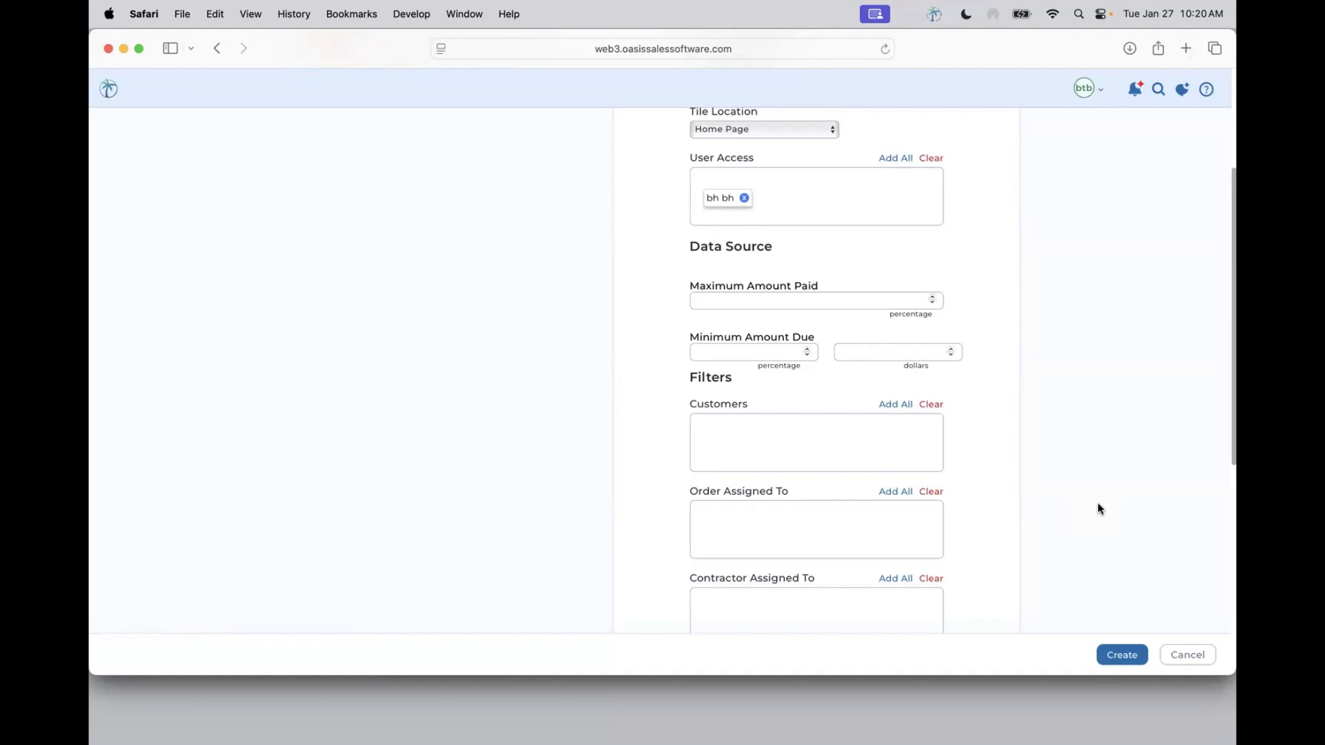
Switch back to the OASIS desktop application and open the report layout of a Customizable Order Listing for Orders.
mouse_move(979, 711)
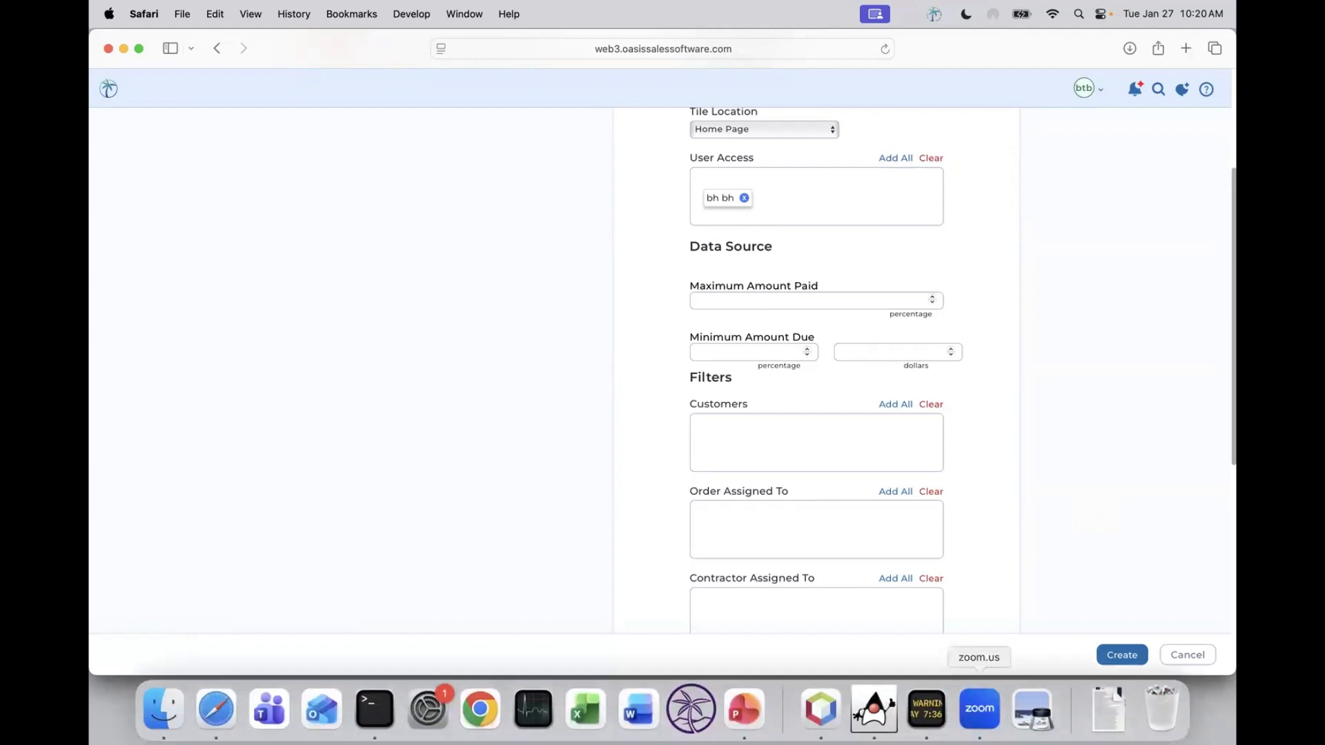
left_click(874, 708)
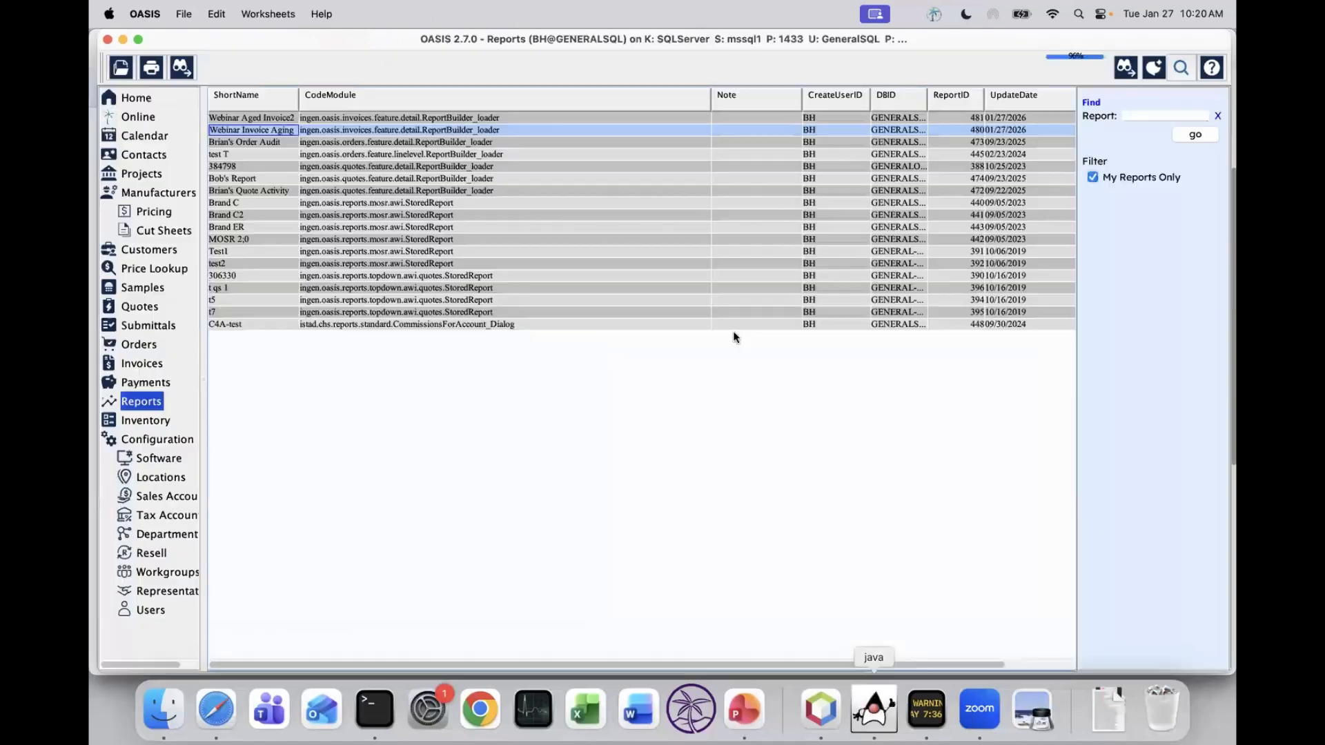
left_click(138, 348)
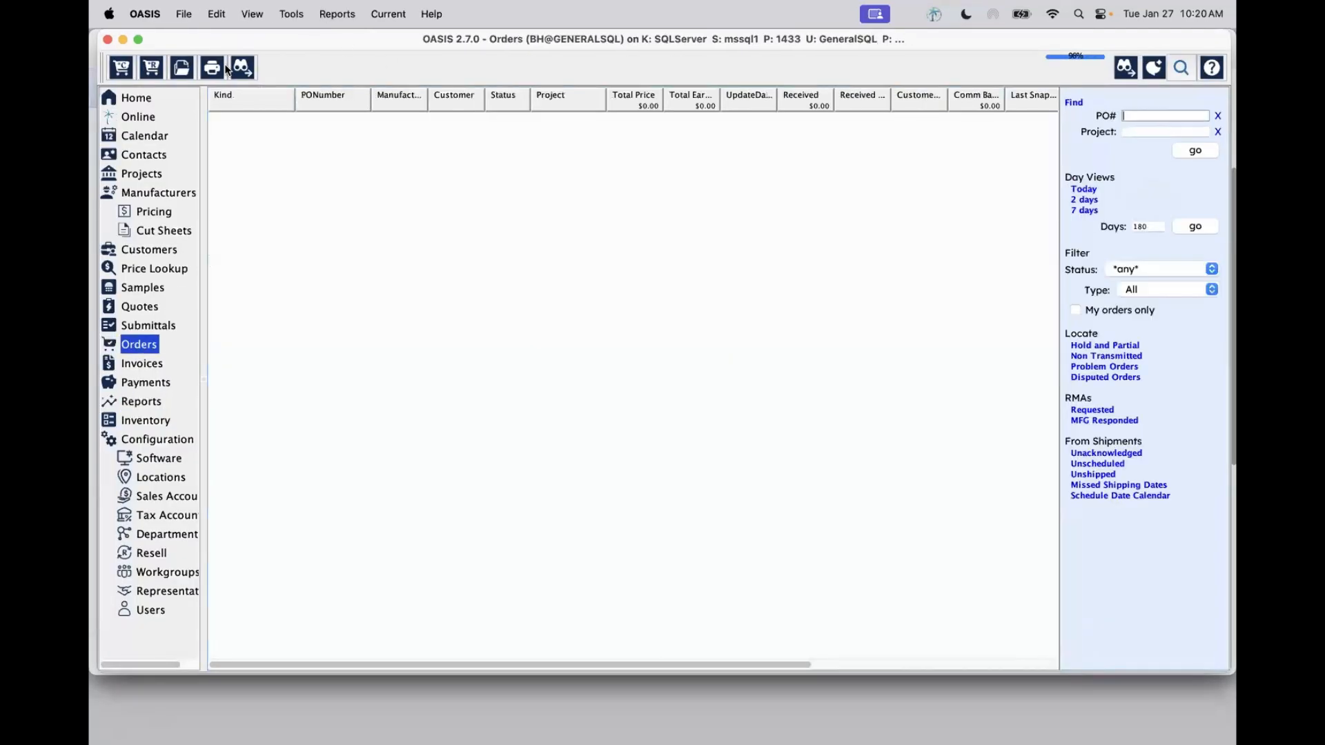
left_click(338, 15)
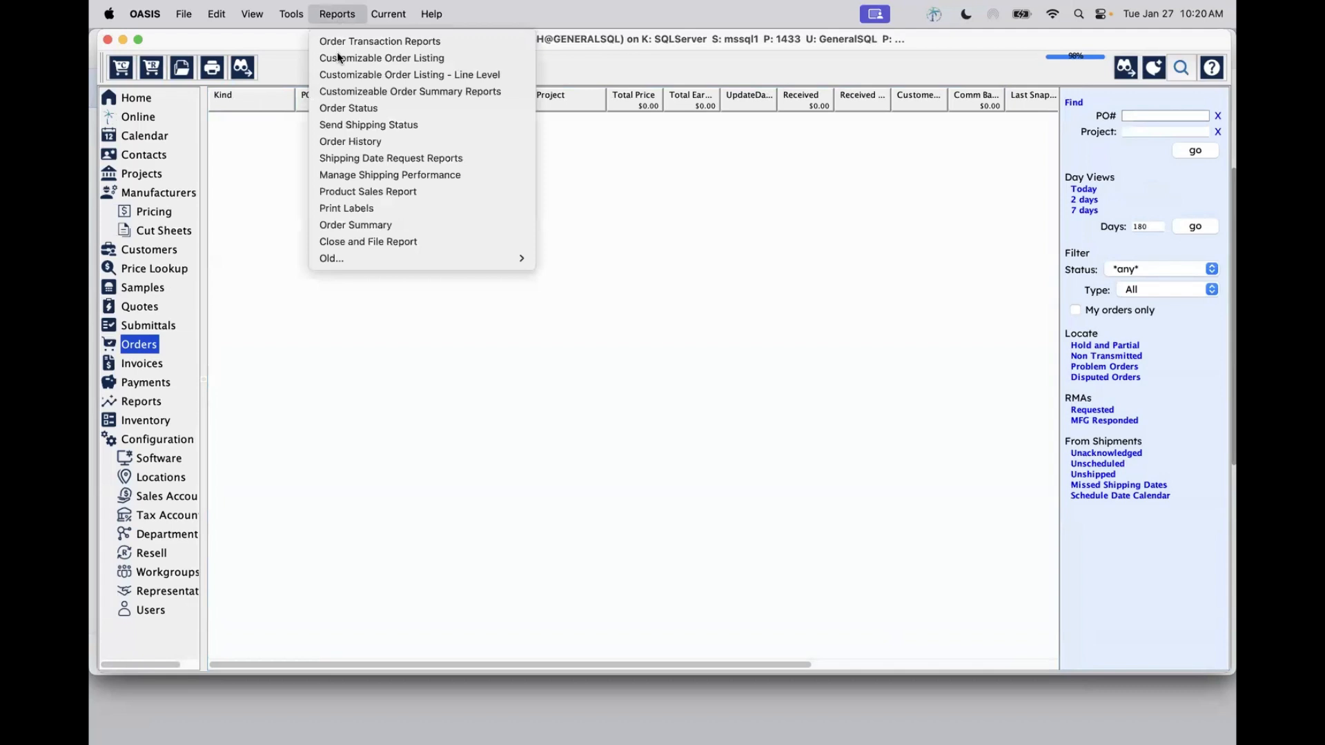
left_click(387, 59)
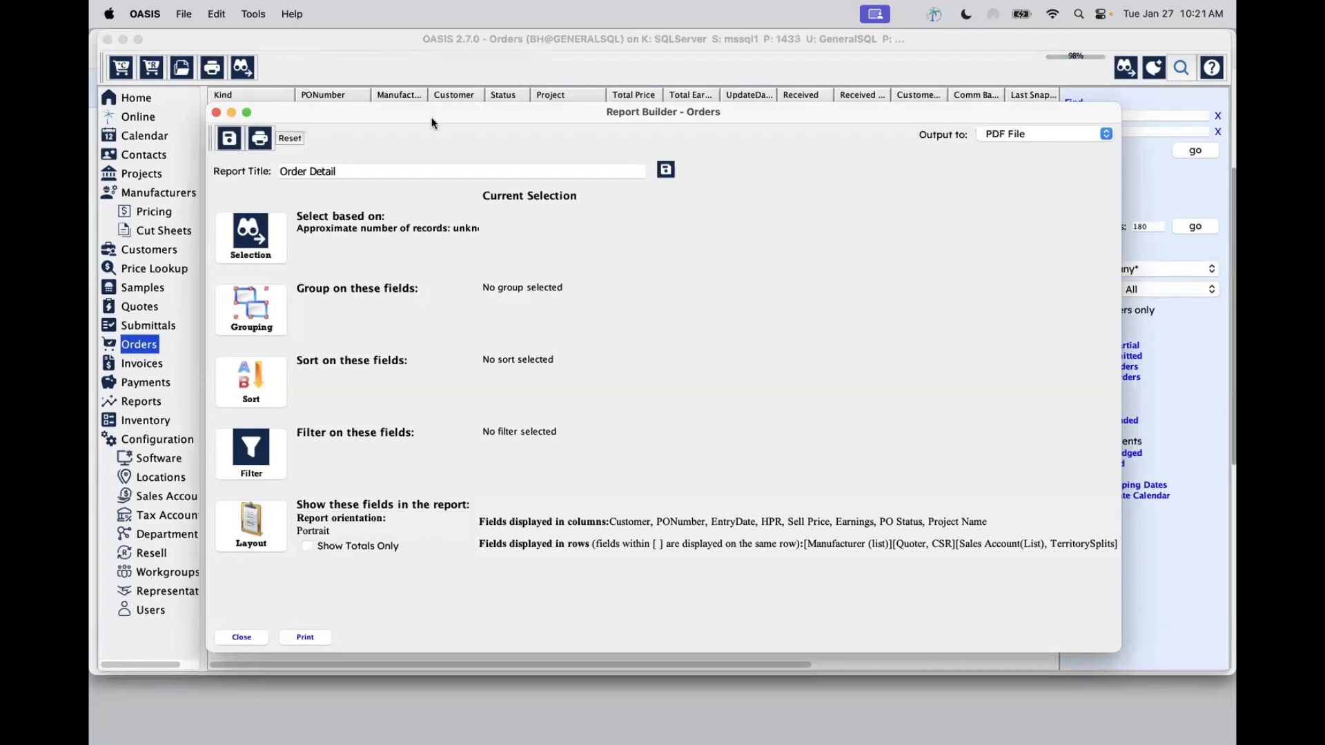
left_click(266, 518)
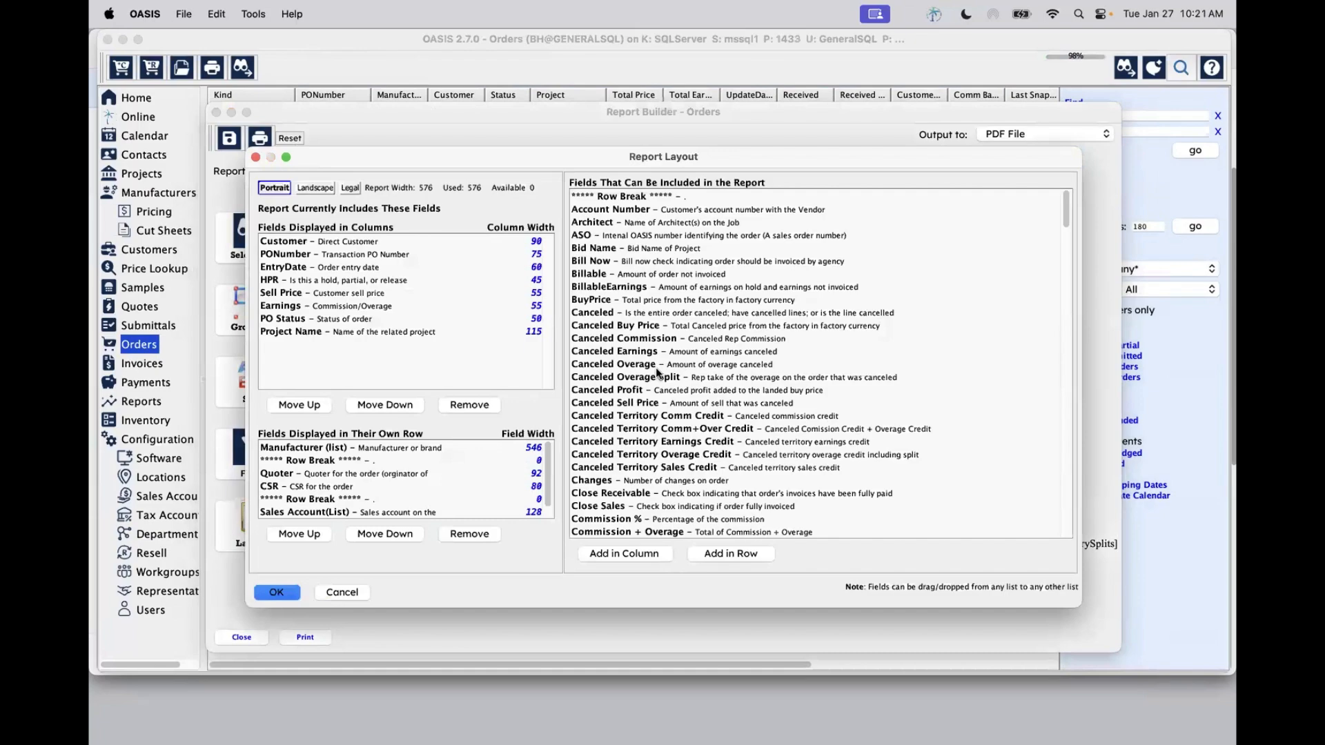
Examine the fields available for the order report, especially the Invoice Earnings, Material, Payable, Receivable and Sell Amount aging fields.
scroll(656, 373, "down", 10)
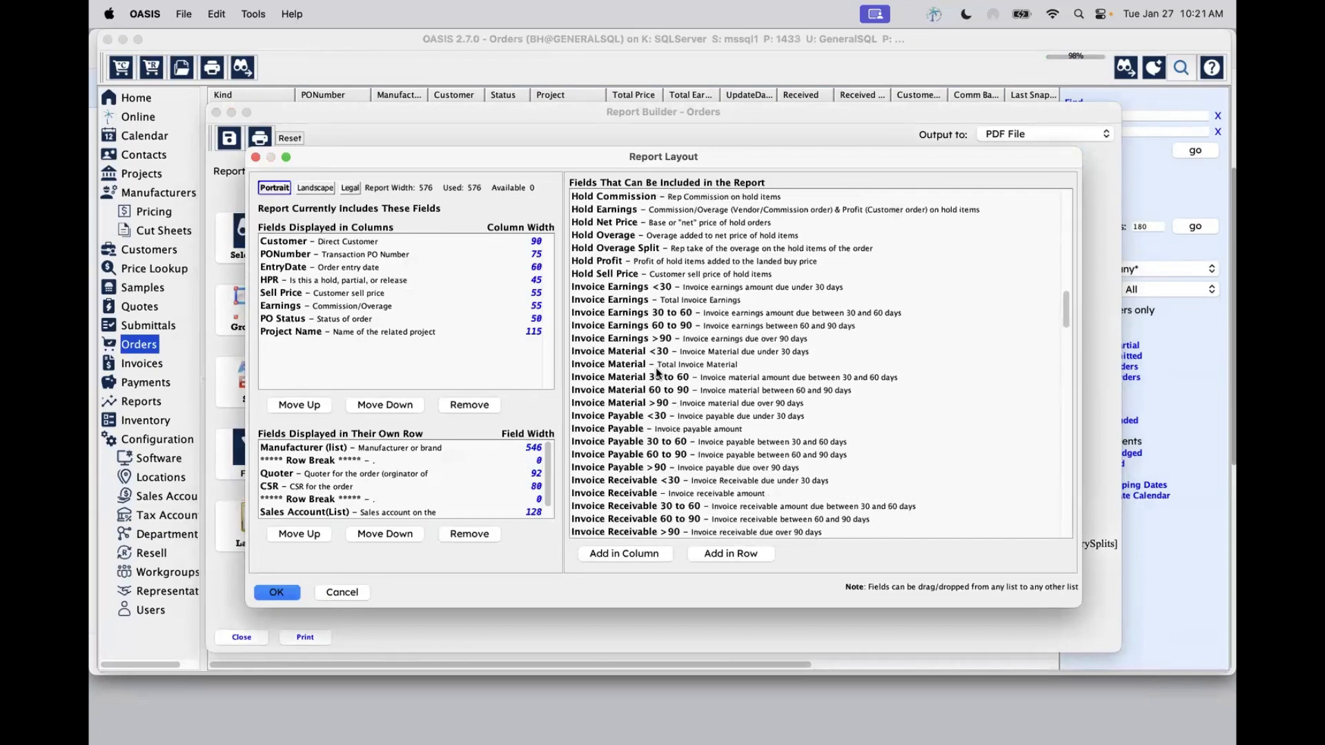
scroll(657, 373, "down", 10)
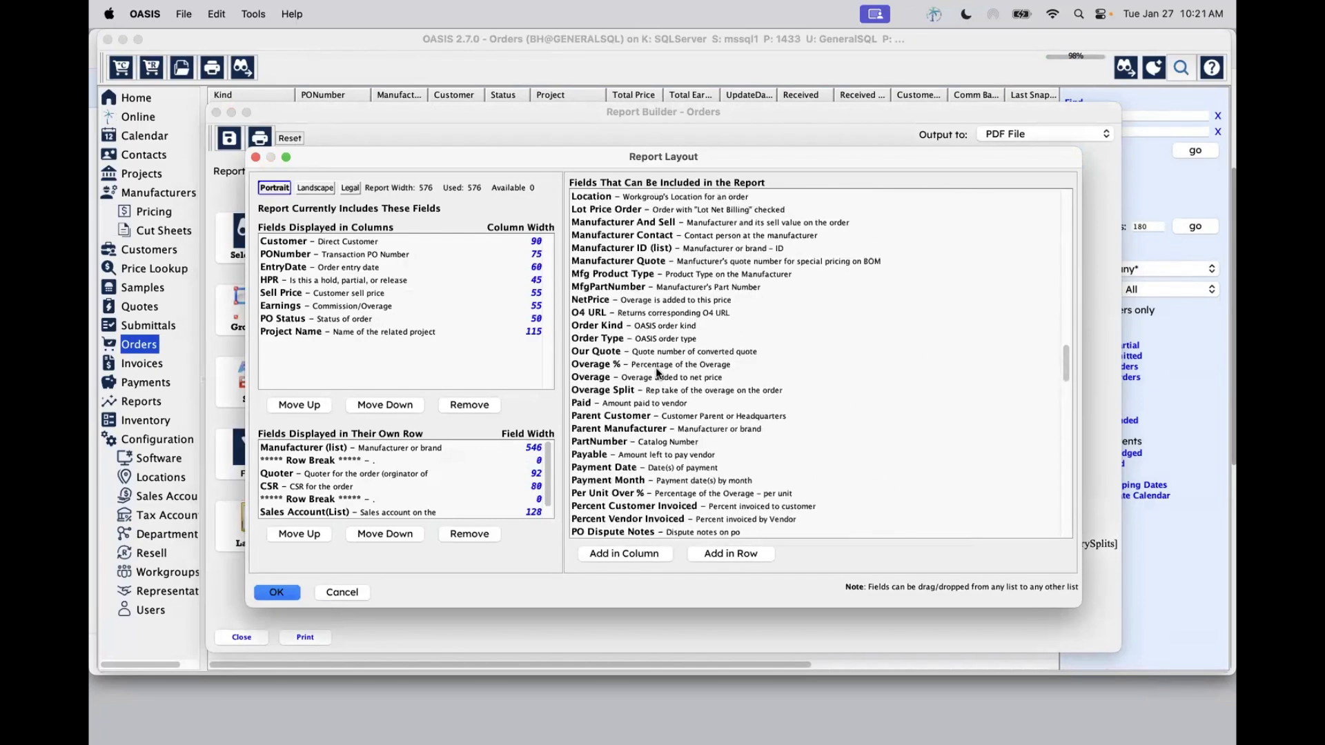
scroll(657, 373, "up", 10)
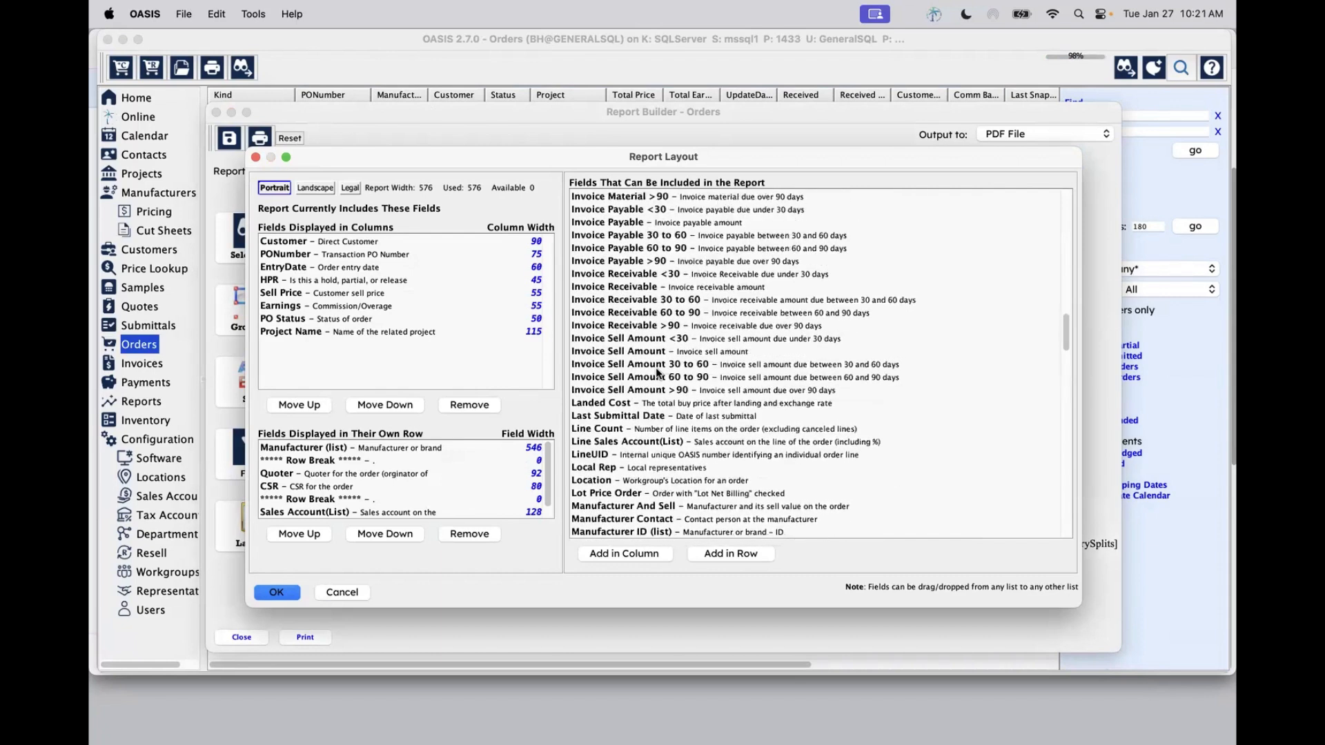
scroll(657, 373, "up", 1)
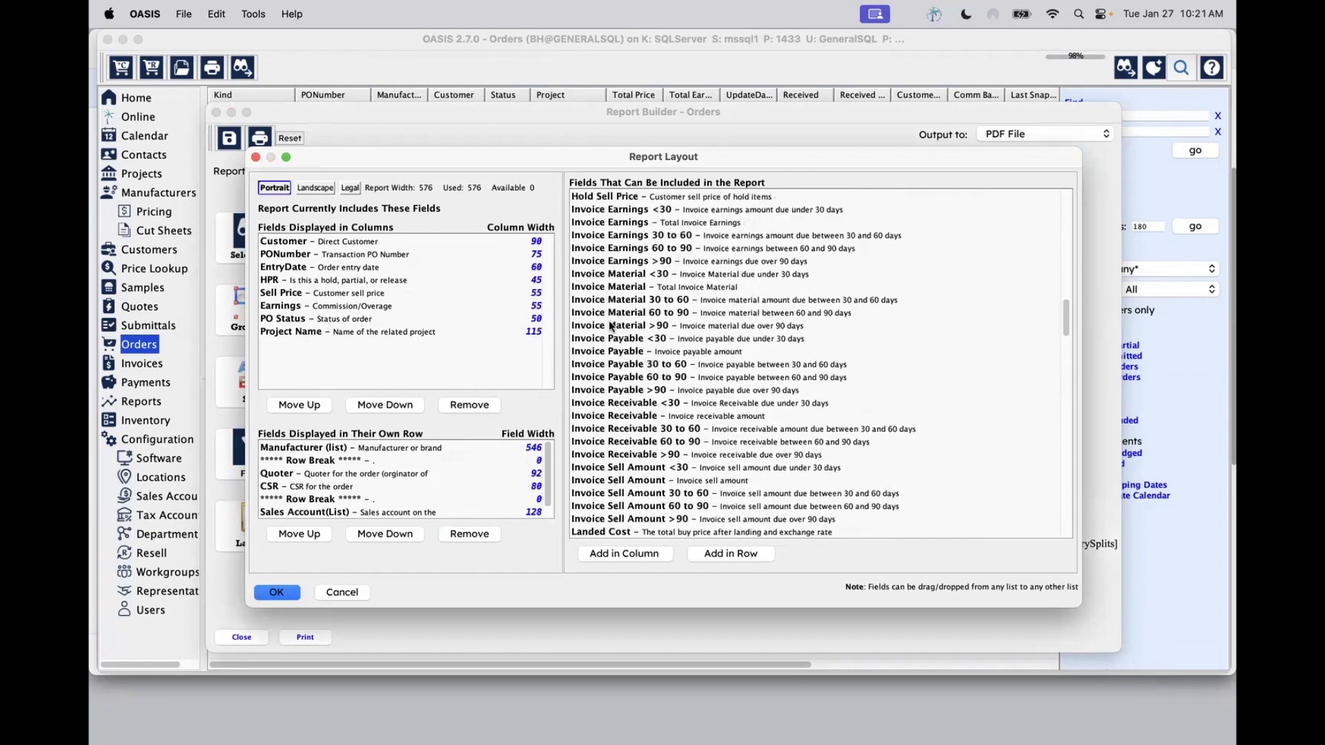
scroll(601, 266, "up", 1)
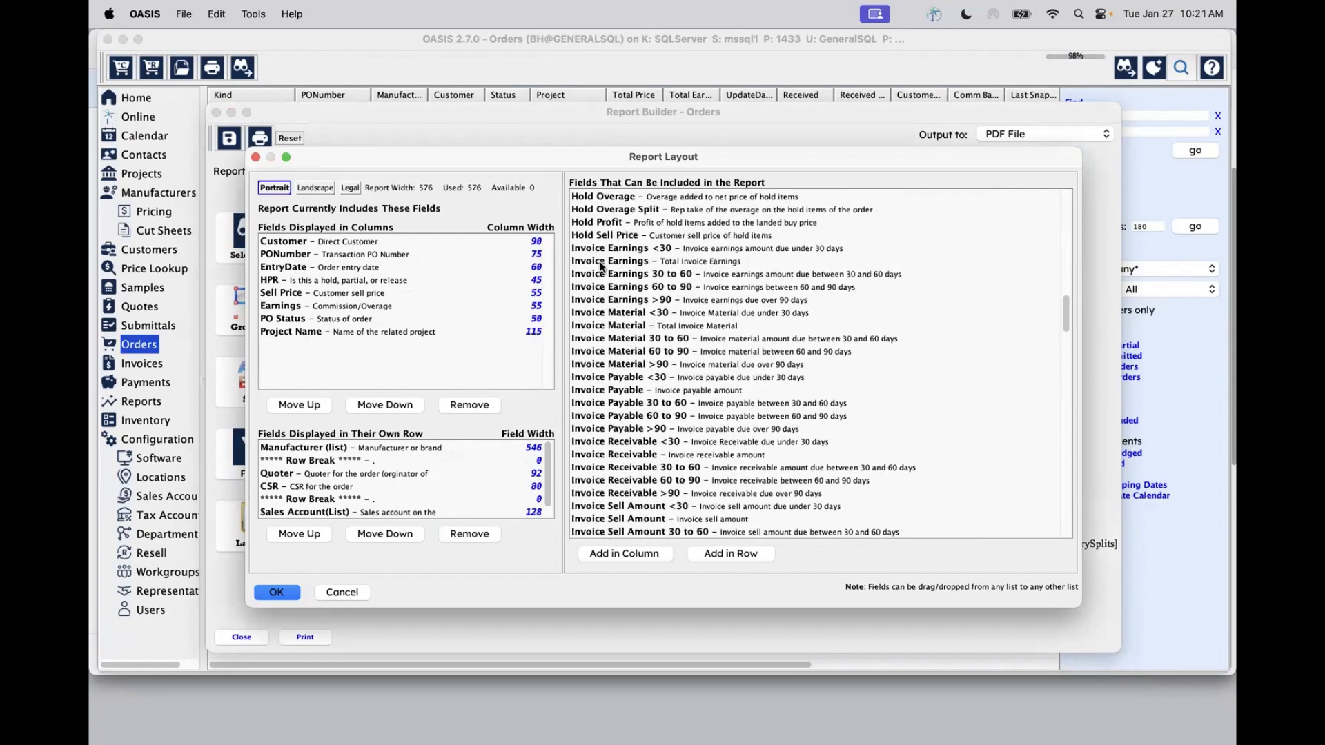
left_click(338, 334)
left_click_drag(656, 203, 658, 206)
scroll(661, 315, "down", 5)
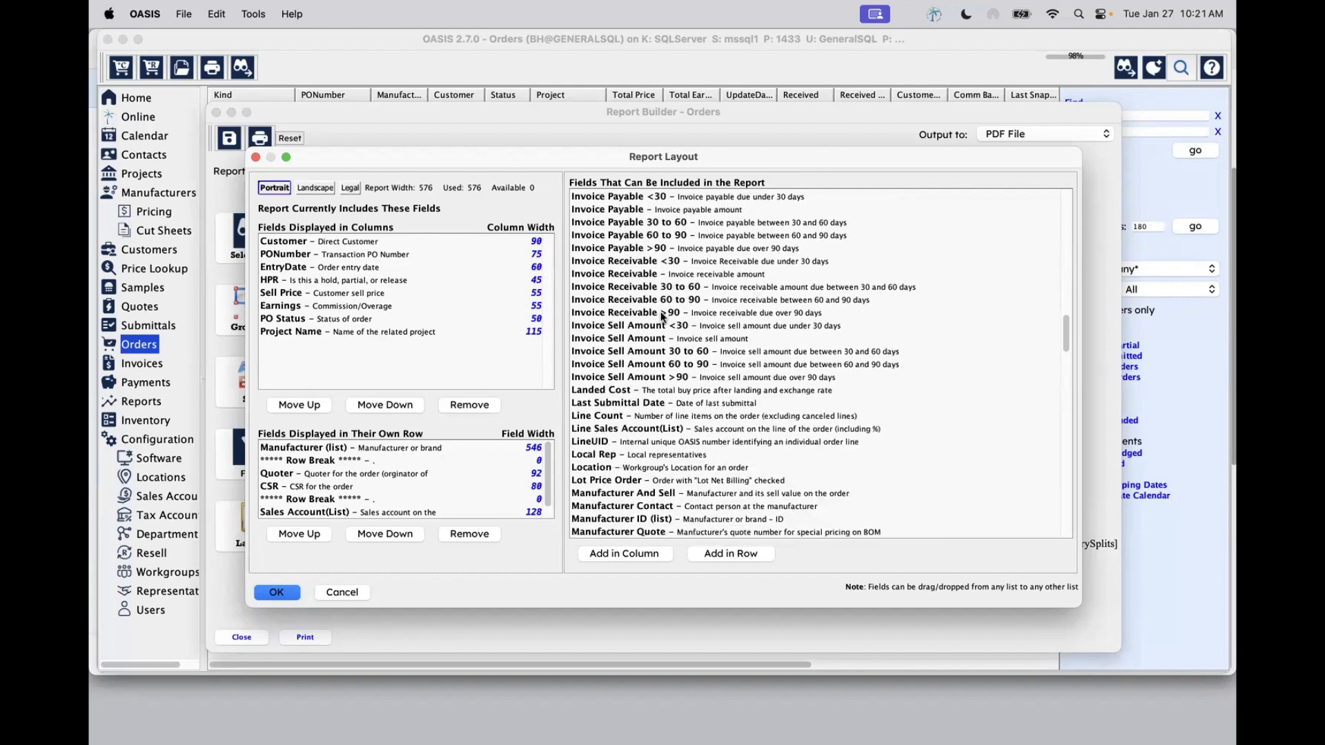
scroll(661, 314, "up", 6)
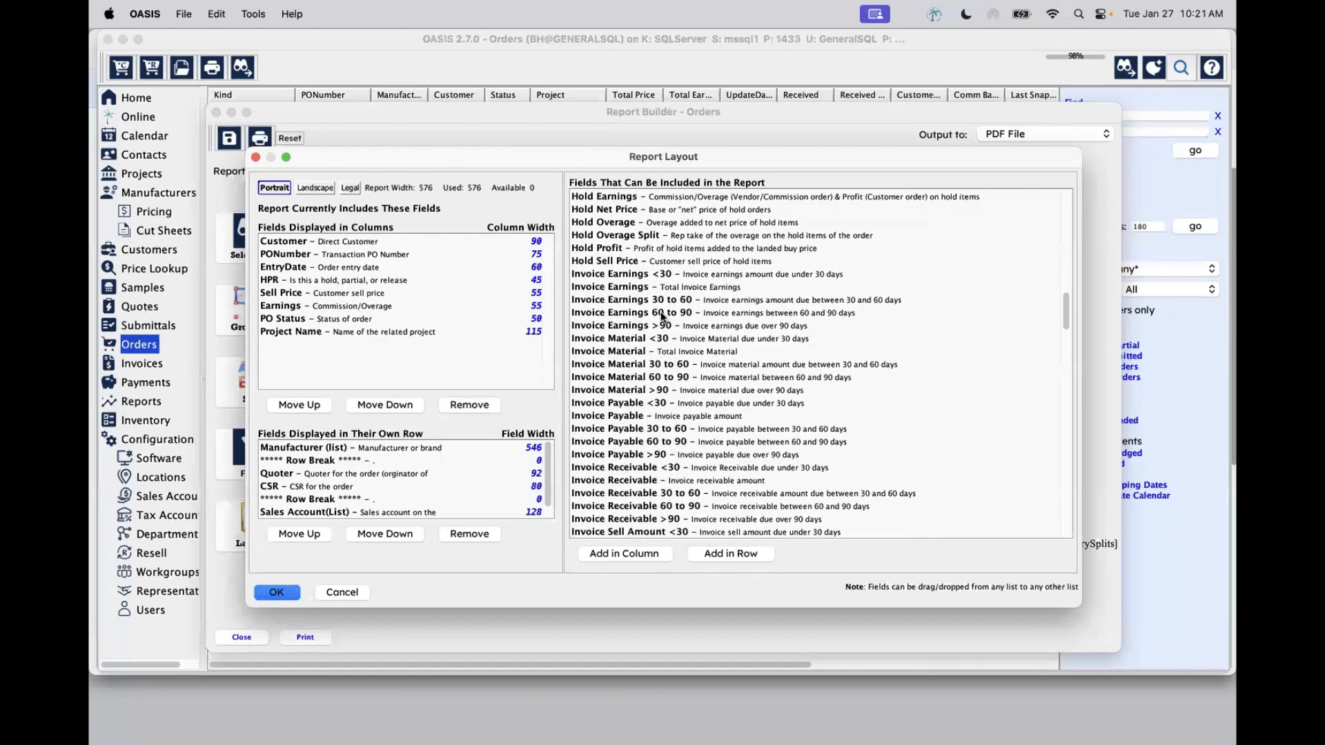
scroll(661, 317, "down", 1)
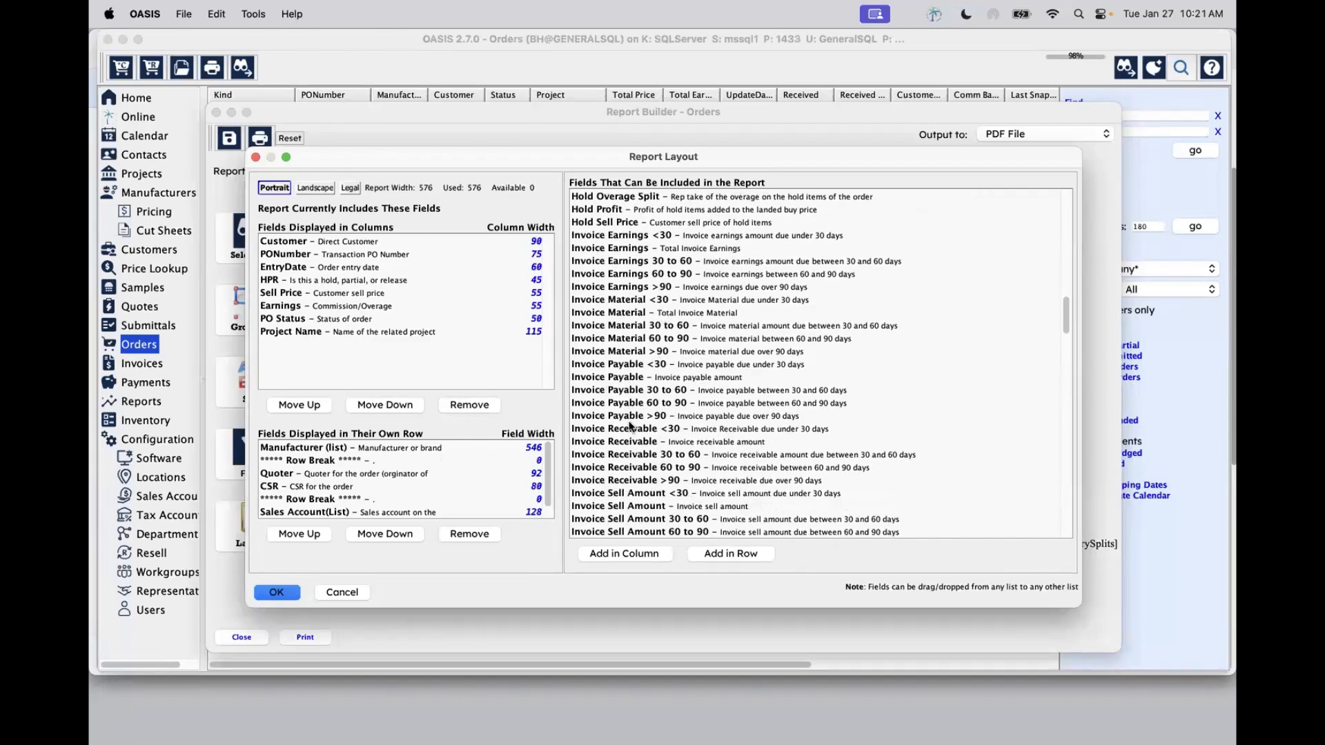
Examine the complete list of fields available for the order report, then discard the layout and close the report builder.
scroll(630, 441, "down", 2)
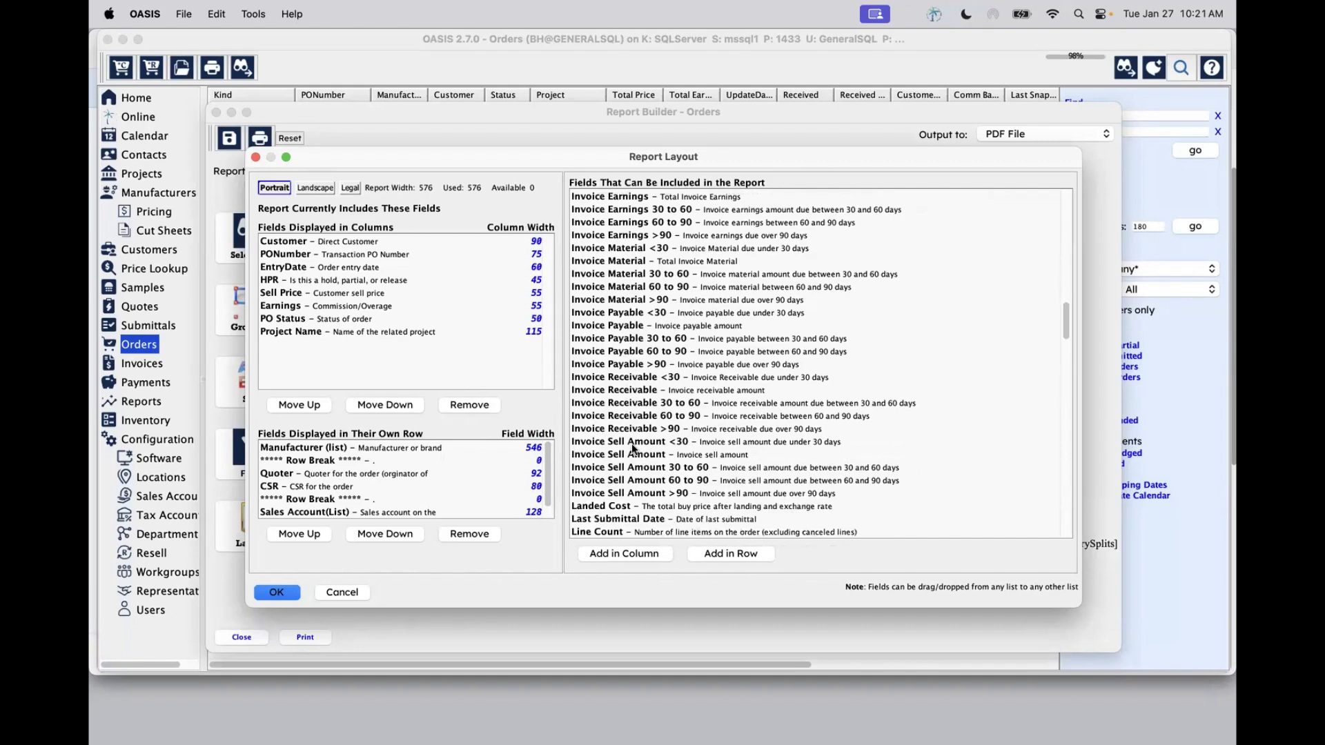
scroll(630, 442, "up", 4)
scroll(631, 443, "up", 12)
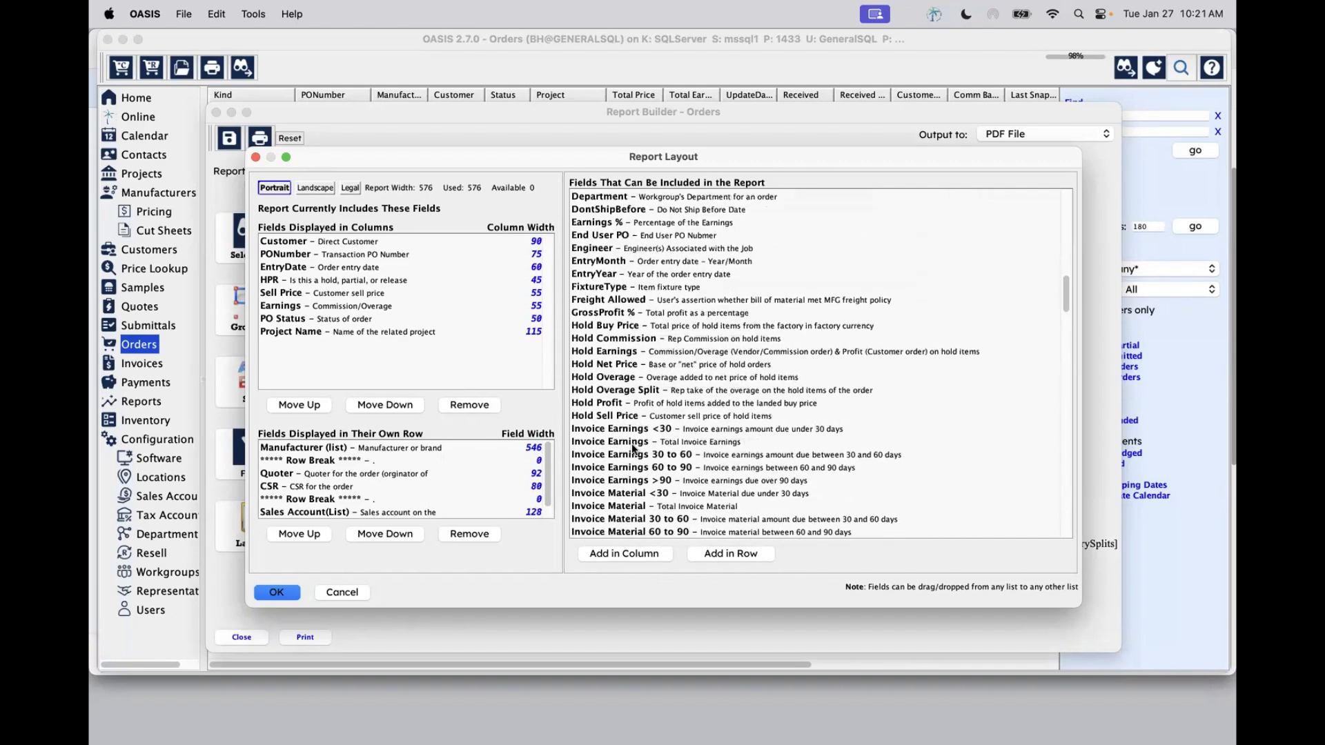
scroll(633, 447, "up", 20)
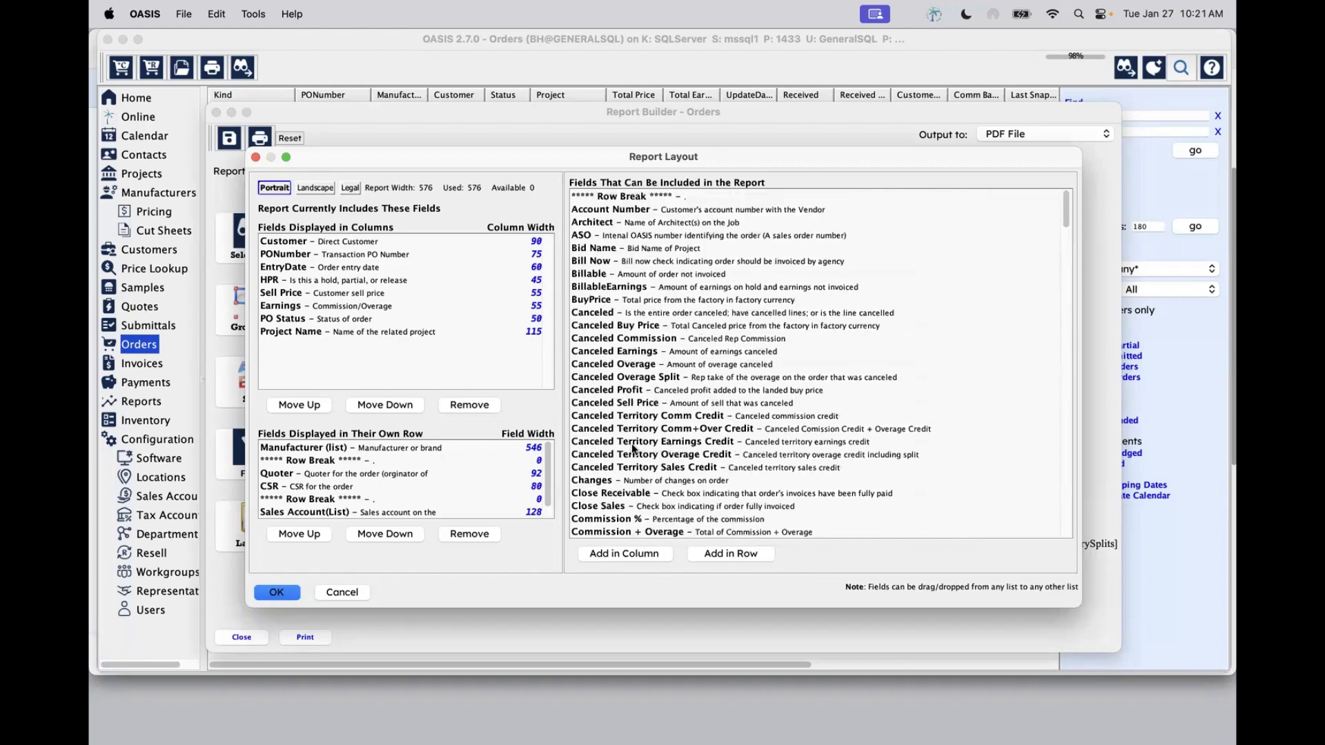
scroll(632, 447, "down", 15)
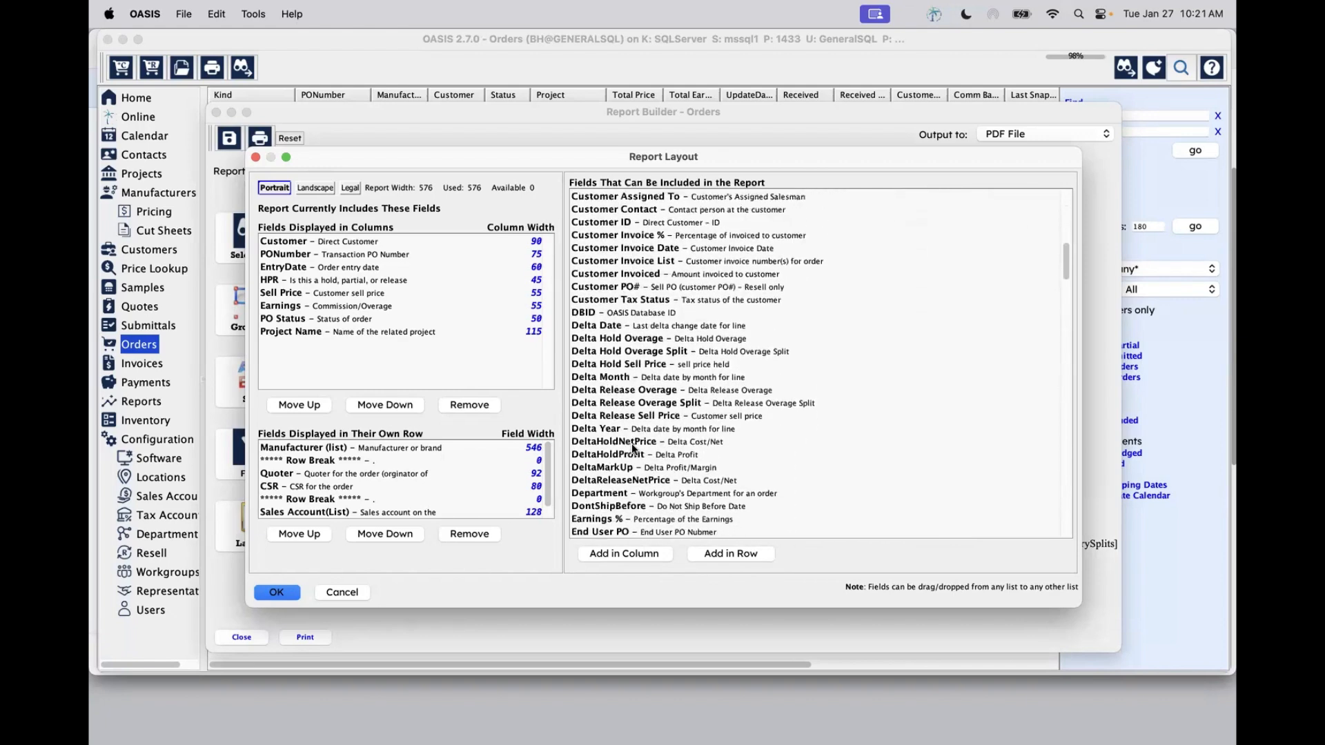
scroll(632, 447, "down", 20)
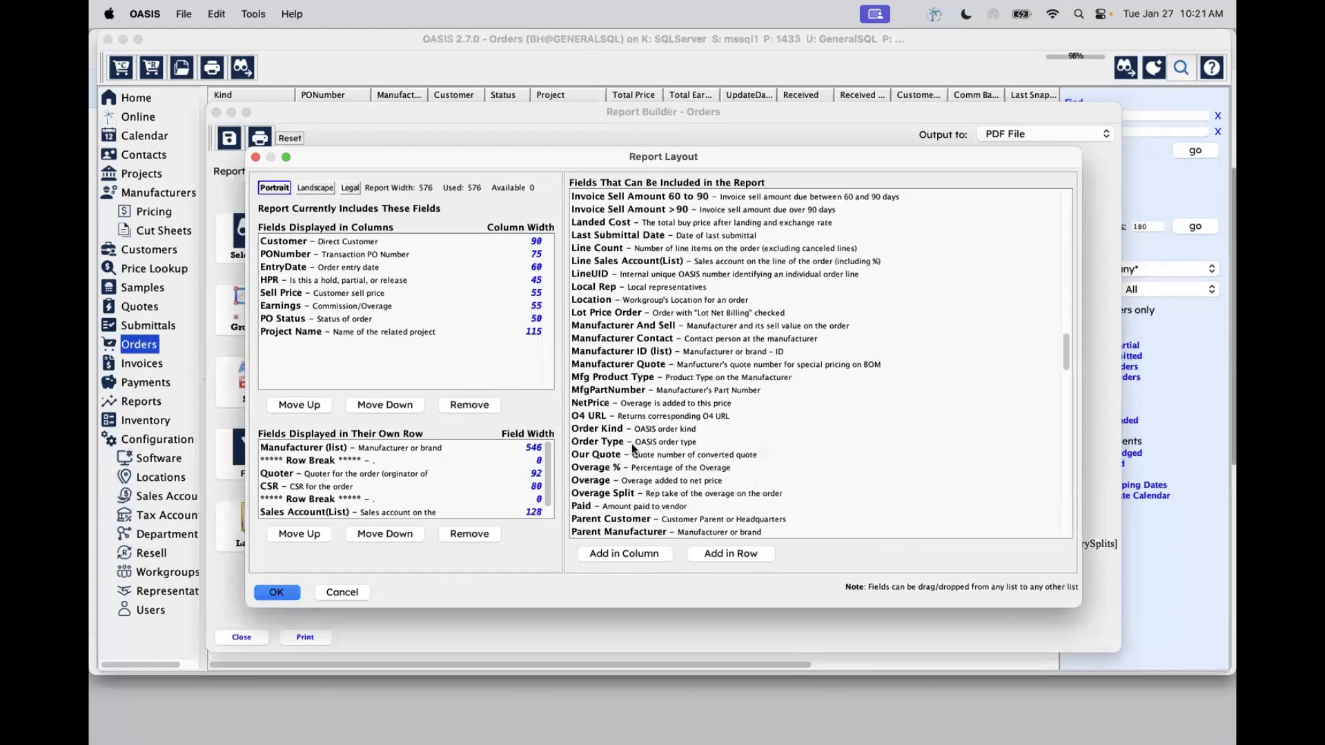
scroll(631, 443, "down", 20)
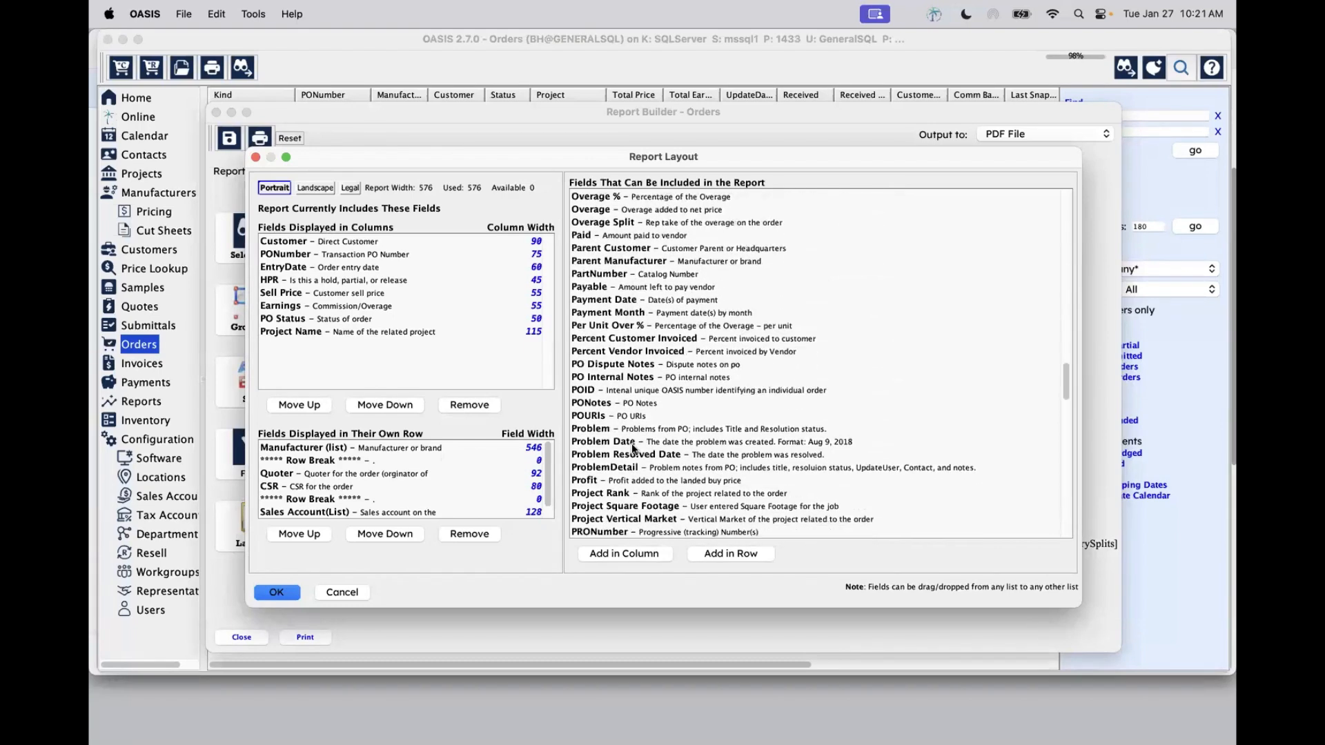
scroll(632, 447, "down", 1)
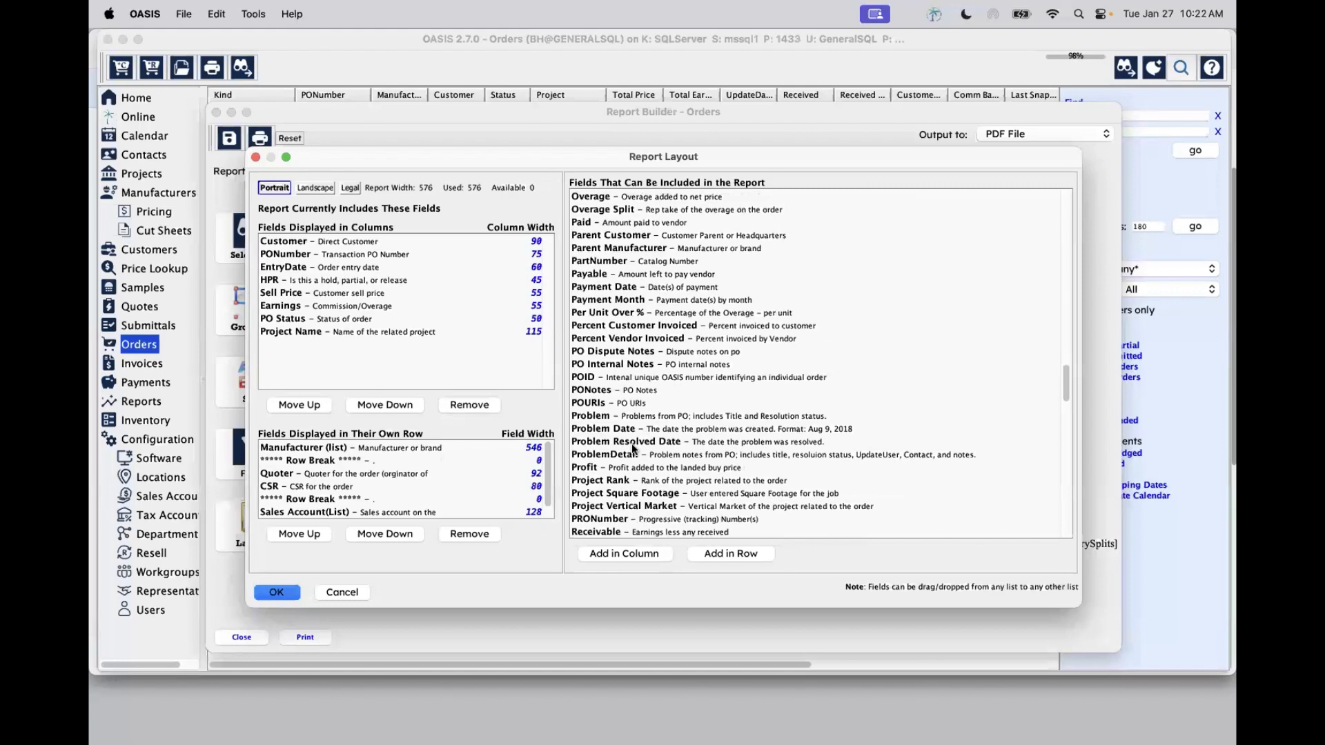
scroll(632, 447, "down", 20)
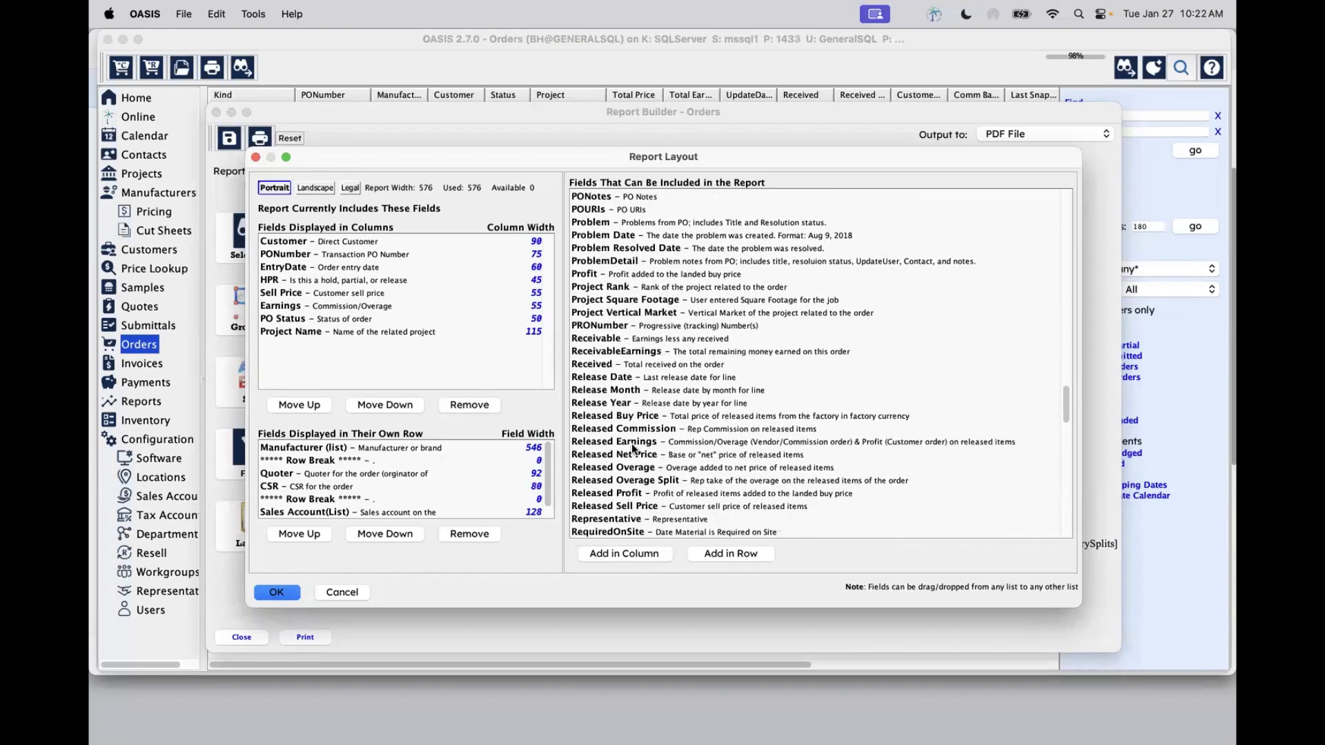
scroll(632, 447, "down", 20)
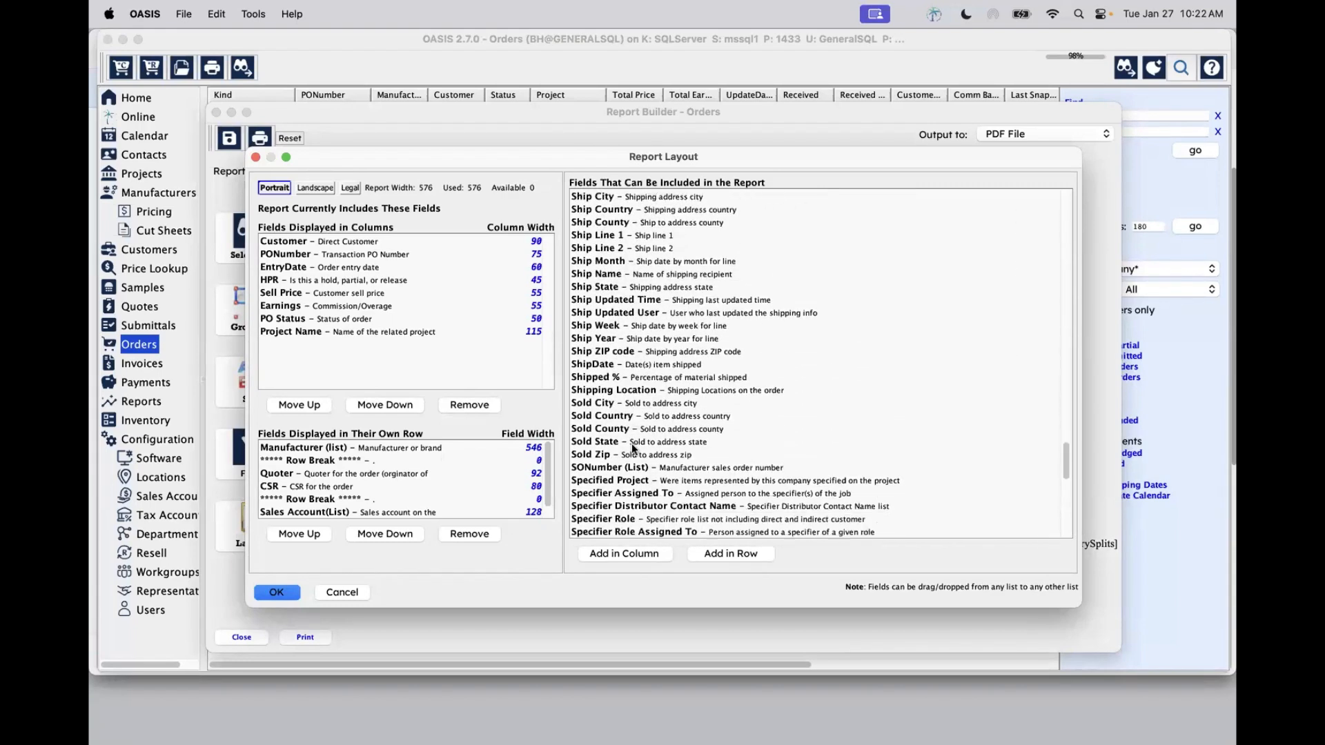
scroll(631, 447, "down", 20)
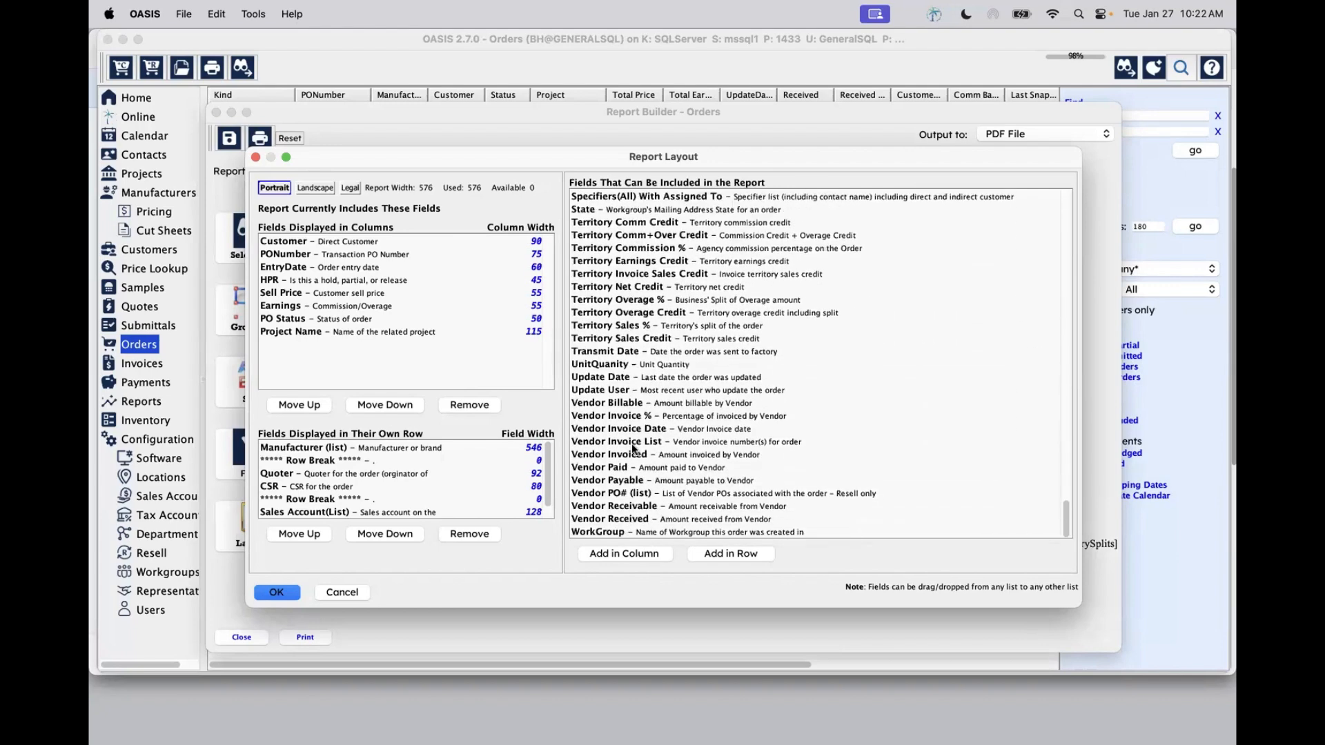
scroll(632, 447, "up", 10)
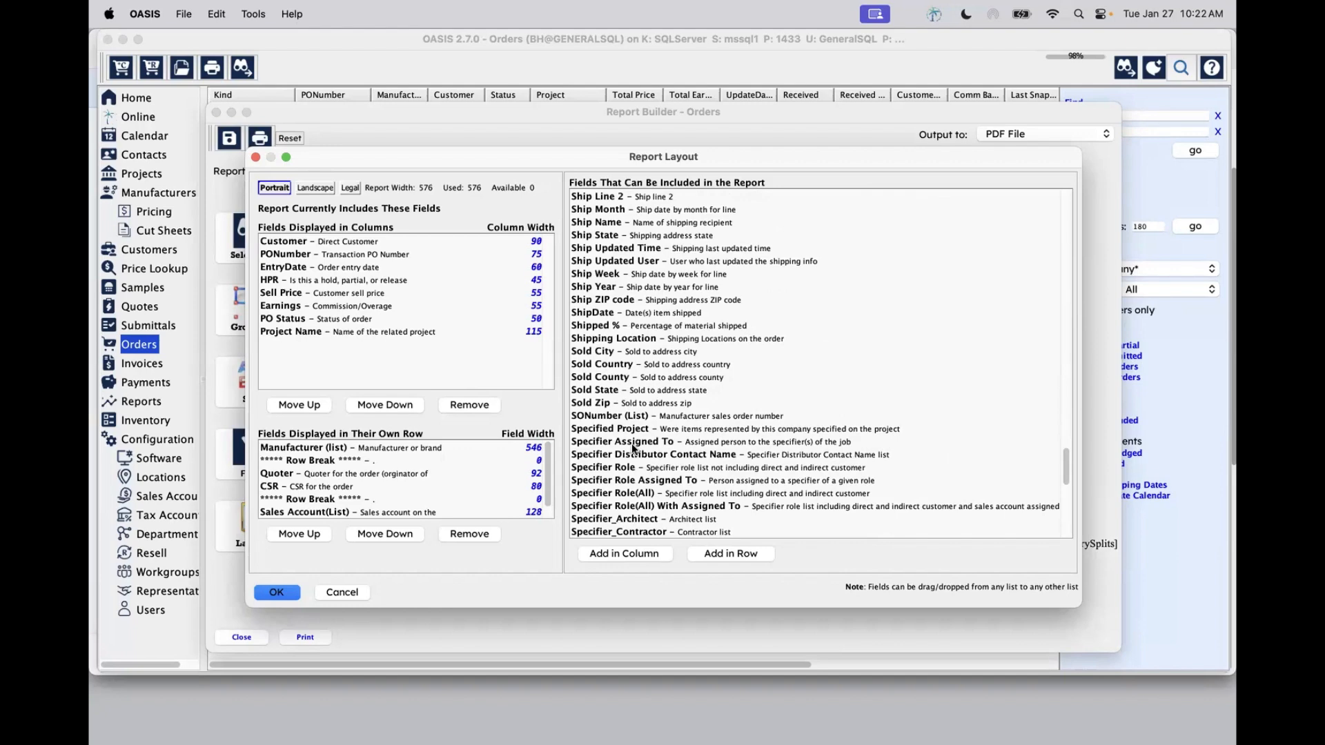
scroll(633, 449, "up", 15)
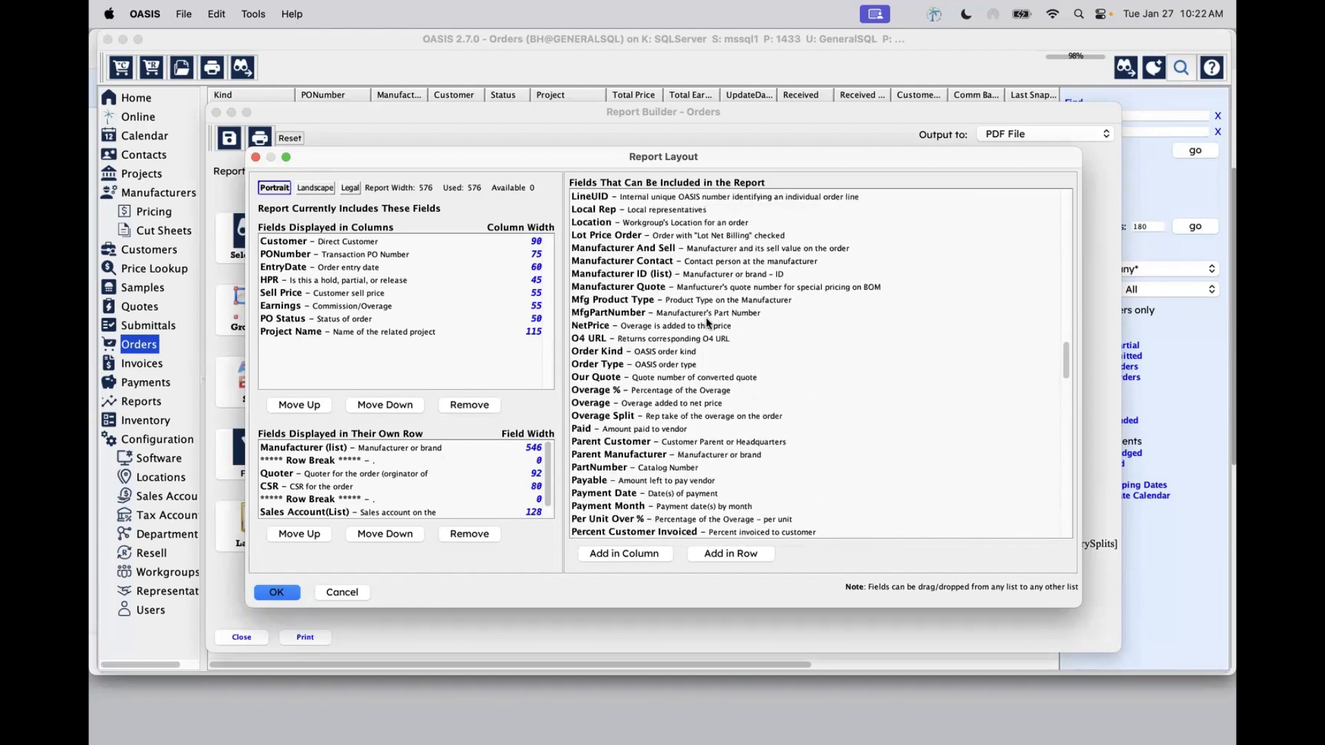
left_click(343, 593)
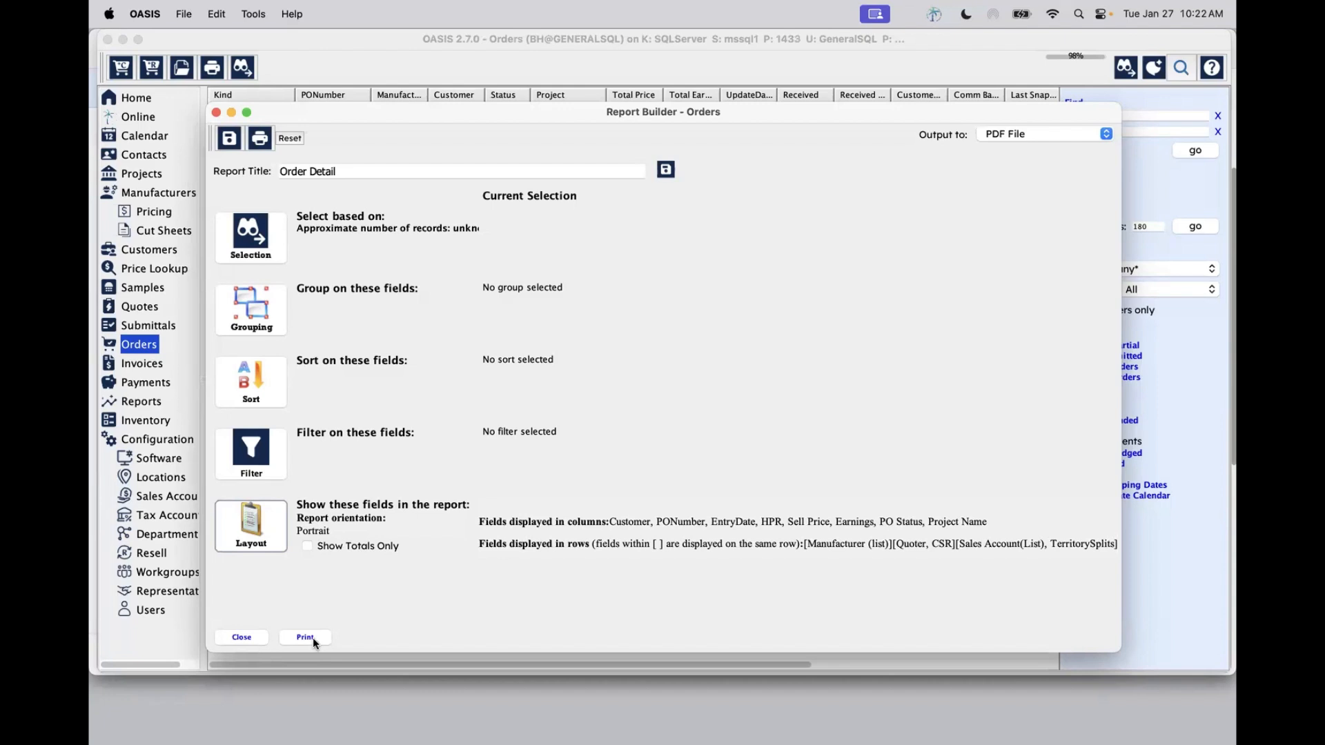
left_click(243, 639)
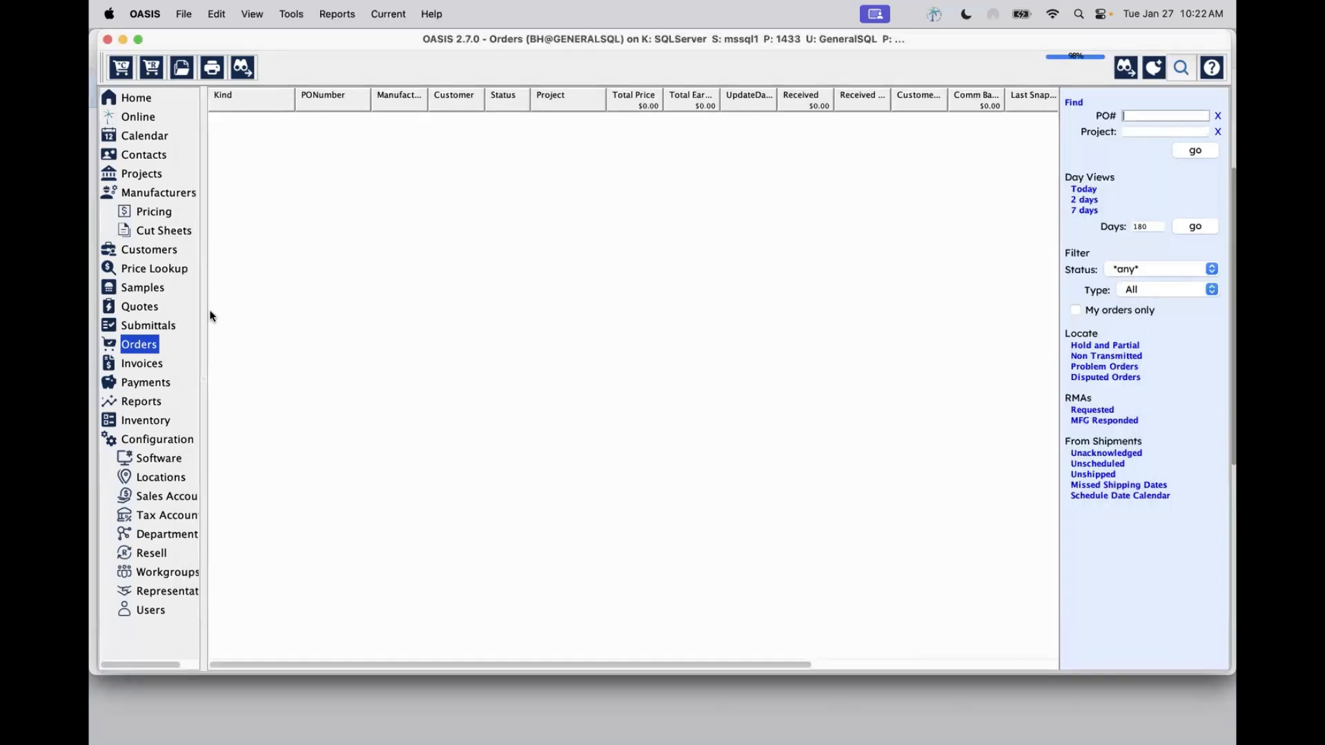
Start a Customizable Invoice Listing for Invoices and open its selection criteria.
left_click(133, 363)
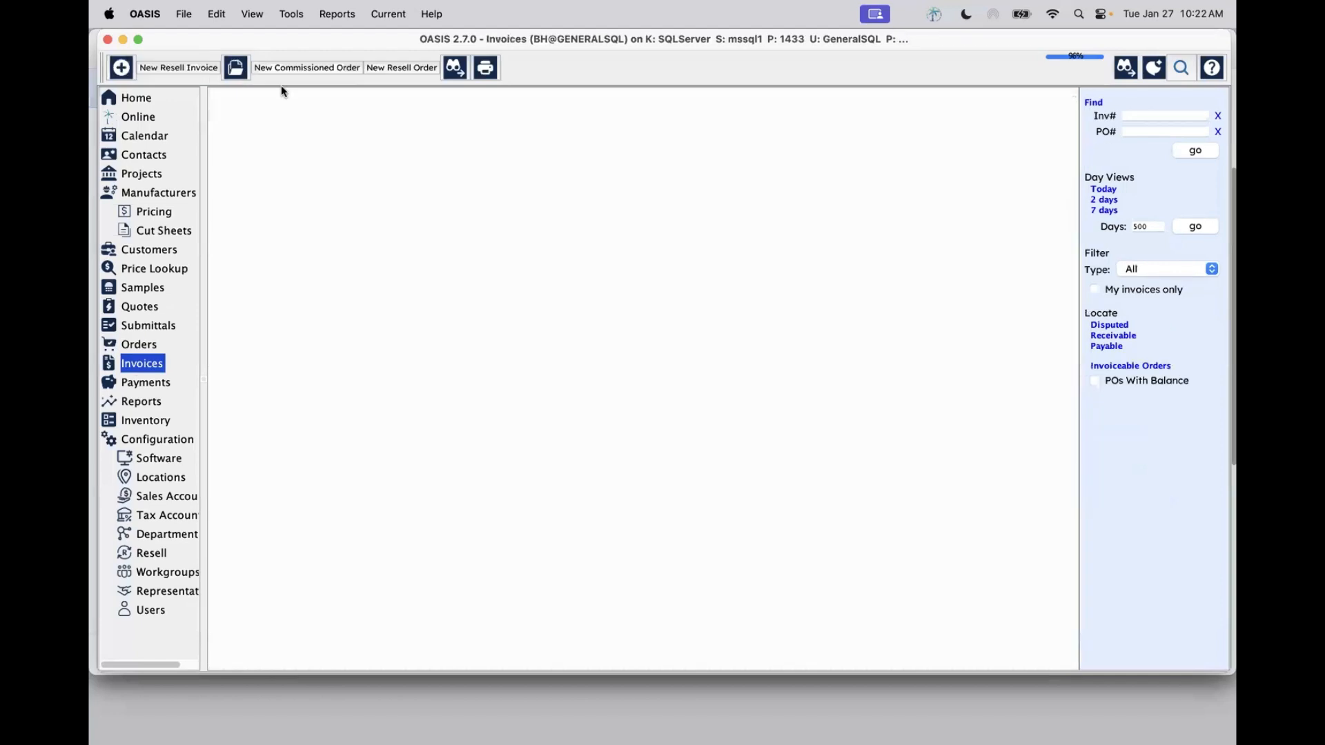
left_click(342, 15)
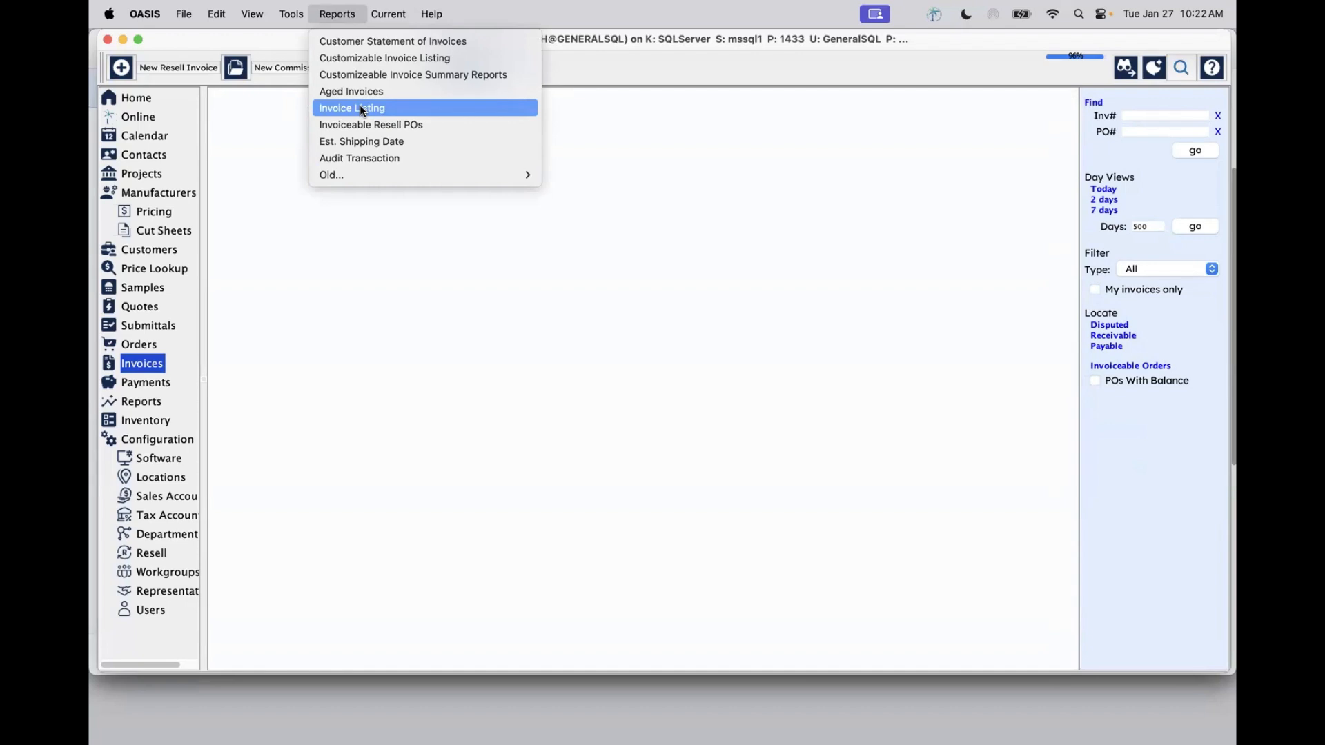
left_click(350, 58)
left_click(265, 234)
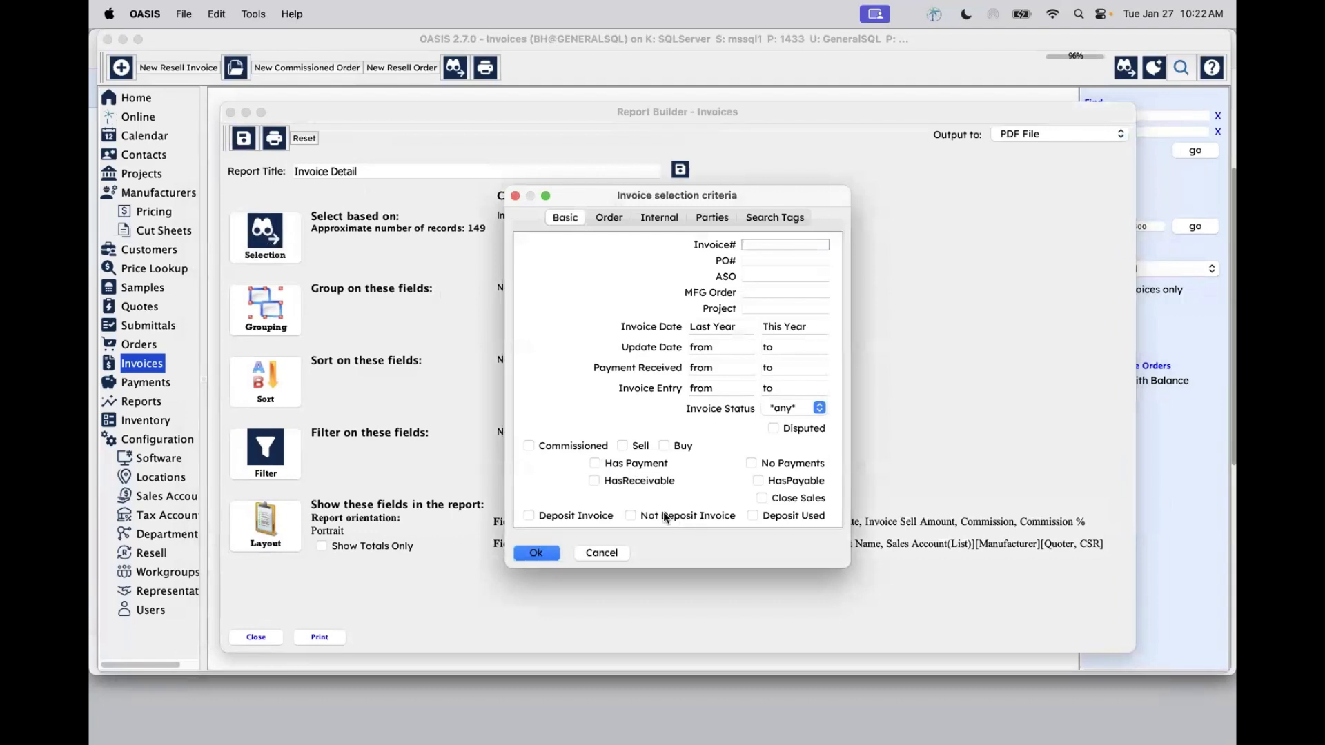
Try selecting Deposit Invoice and Sell invoices with status (new), then cancel the criteria and close the report builder.
left_click(529, 516)
left_click(804, 408)
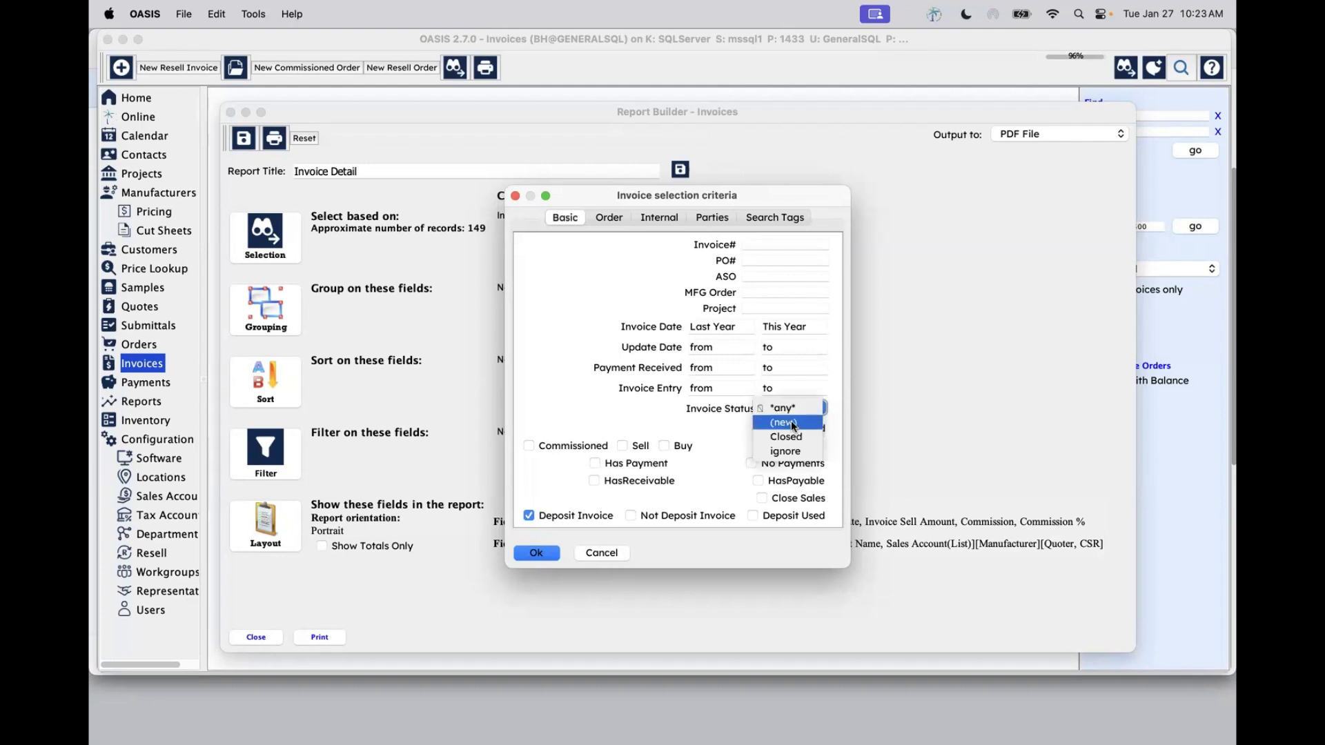
left_click(792, 423)
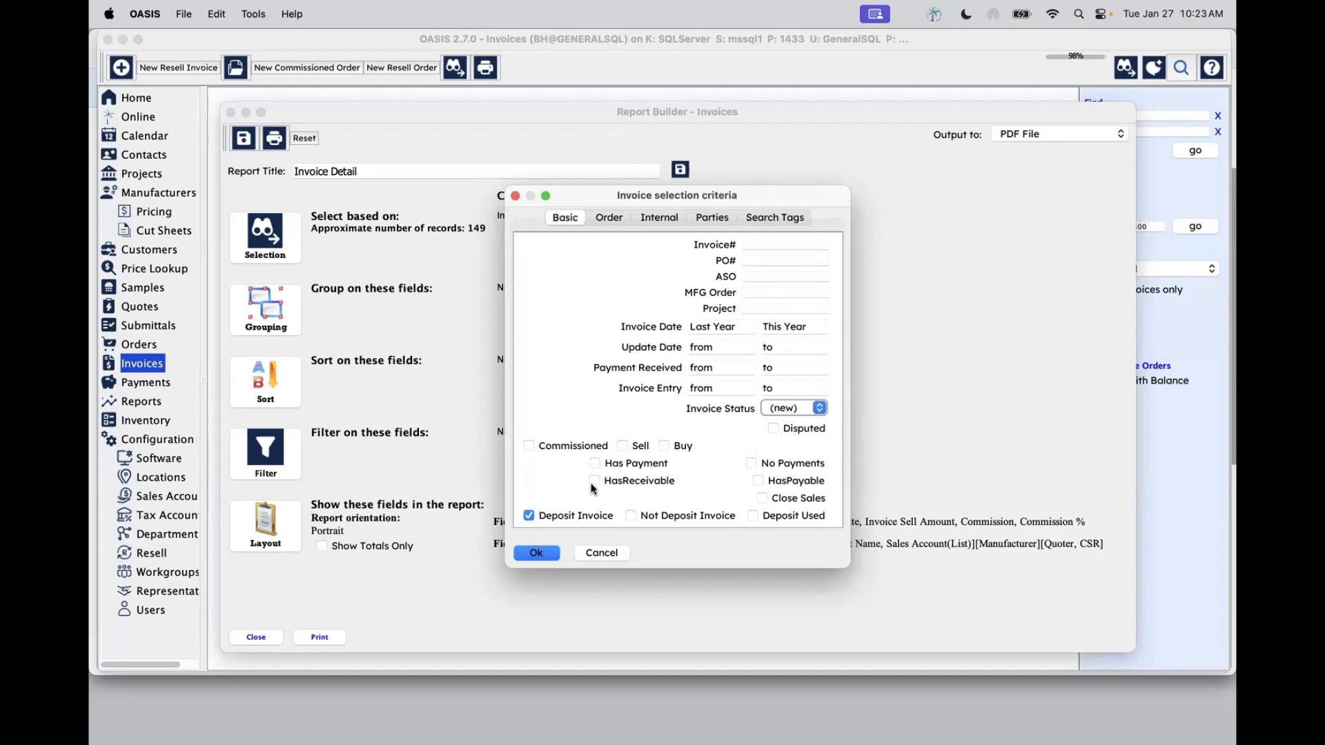
left_click(622, 445)
left_click(602, 553)
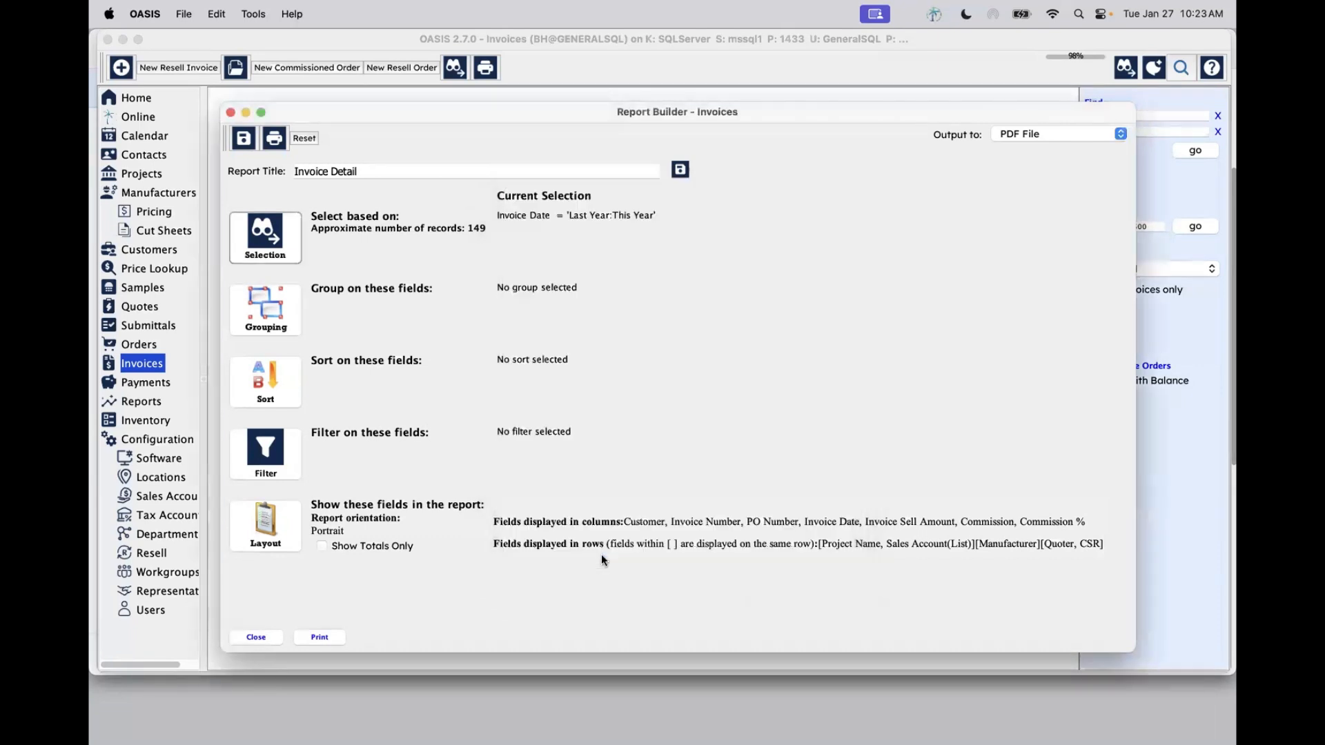
left_click(255, 637)
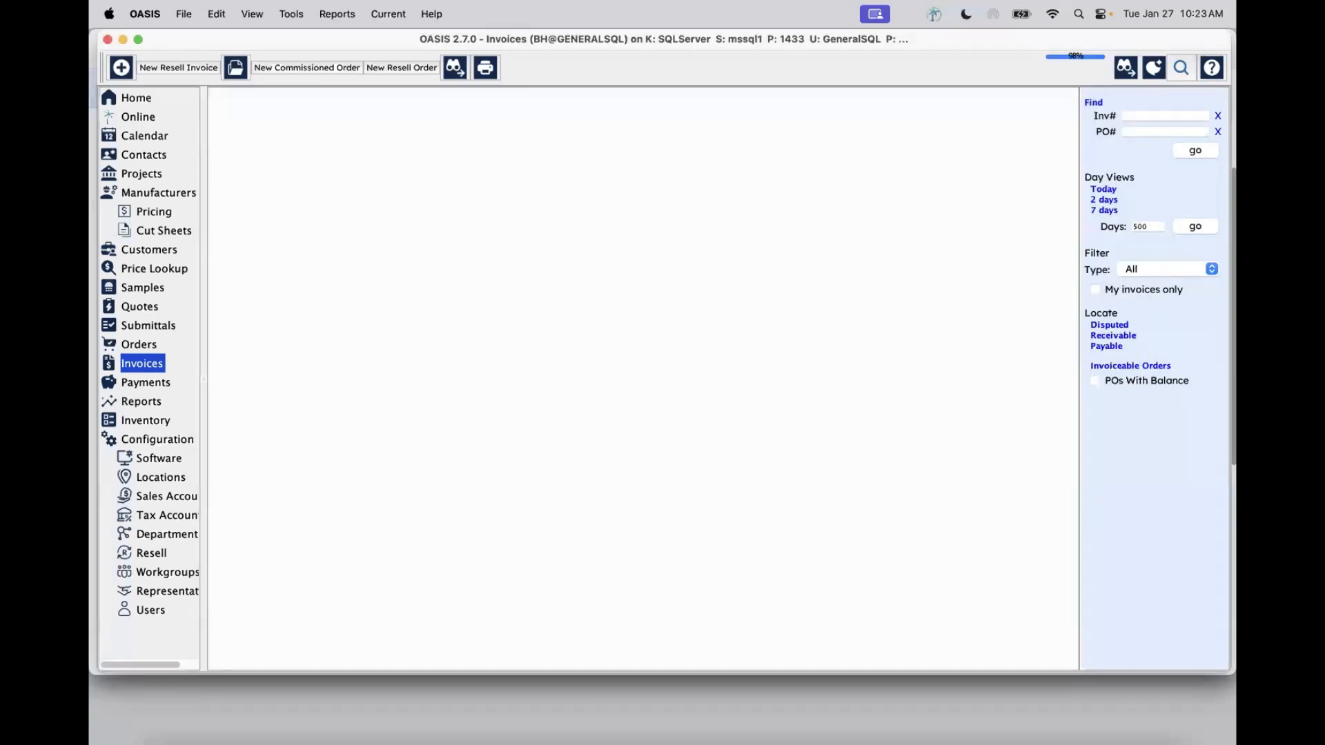
Switch to the OASIS web dashboard in Safari, leave the unfinished aged invoice tile and reload the home page.
mouse_move(925, 711)
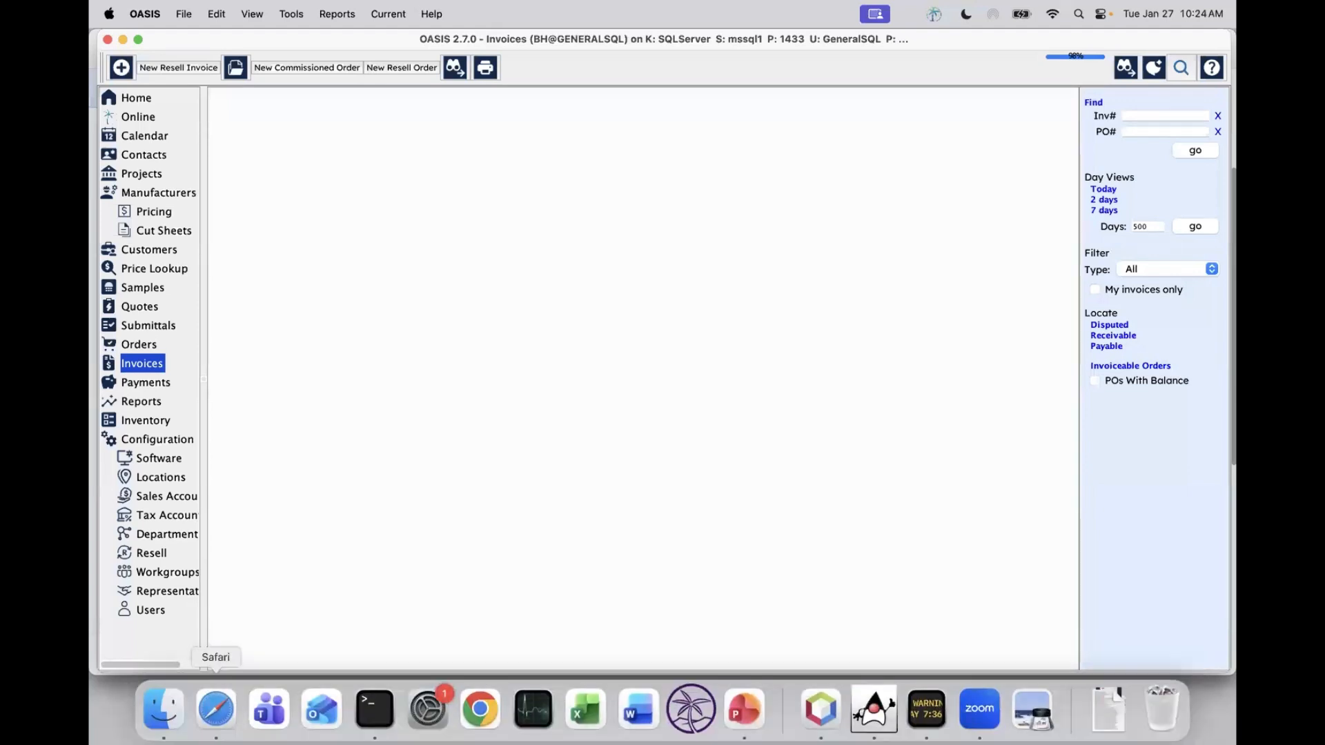
left_click(216, 709)
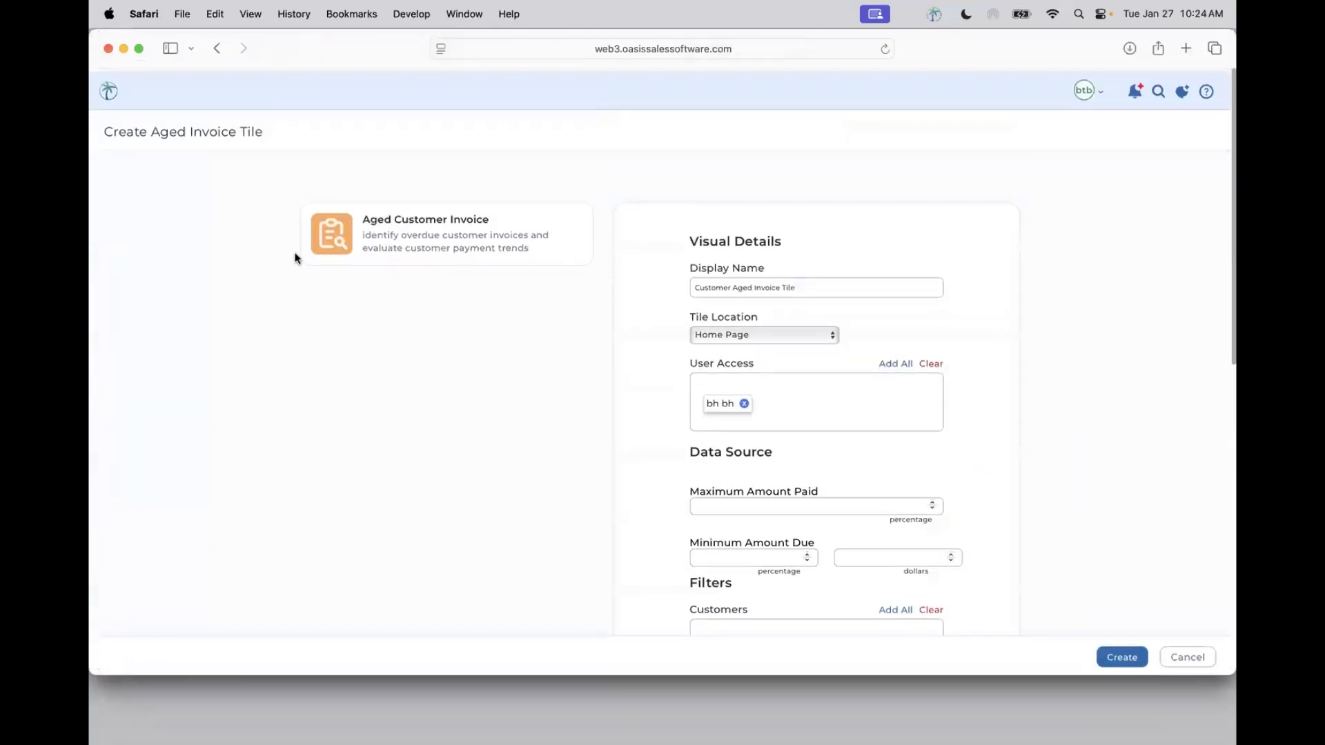
left_click(218, 50)
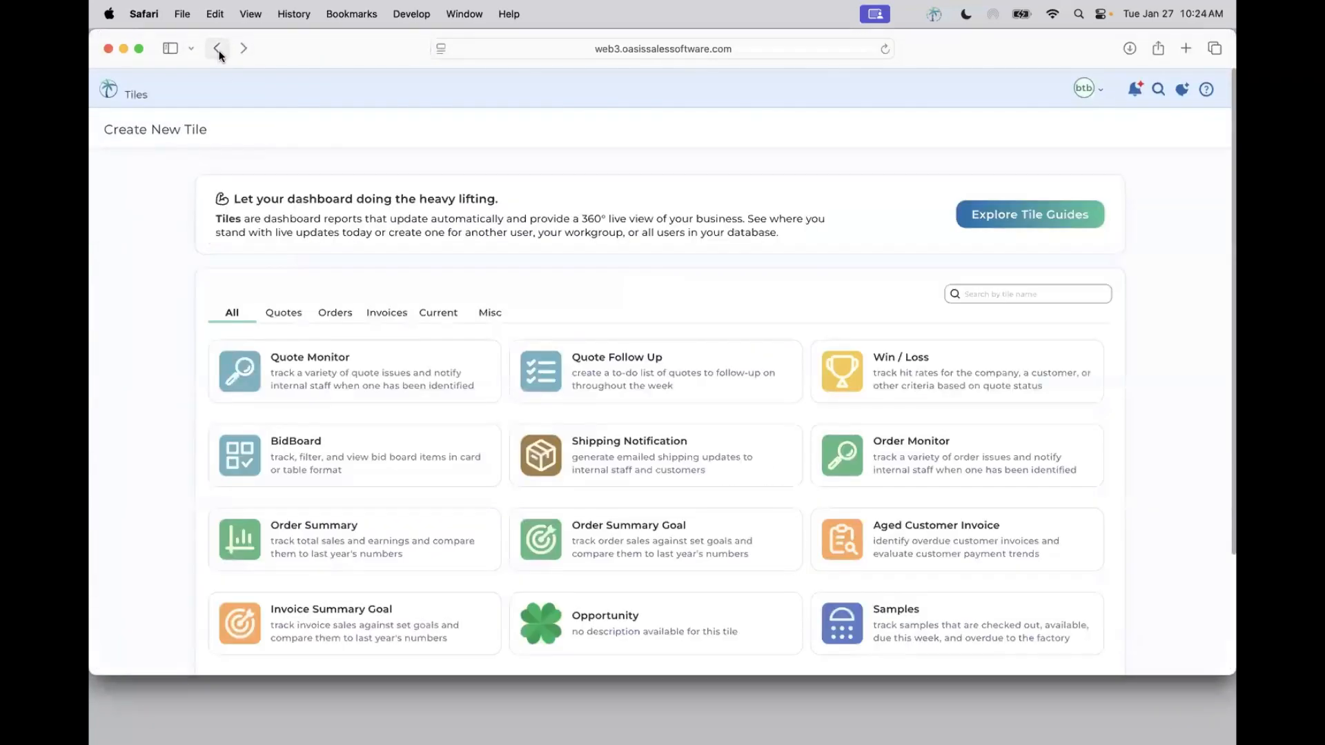
left_click(218, 49)
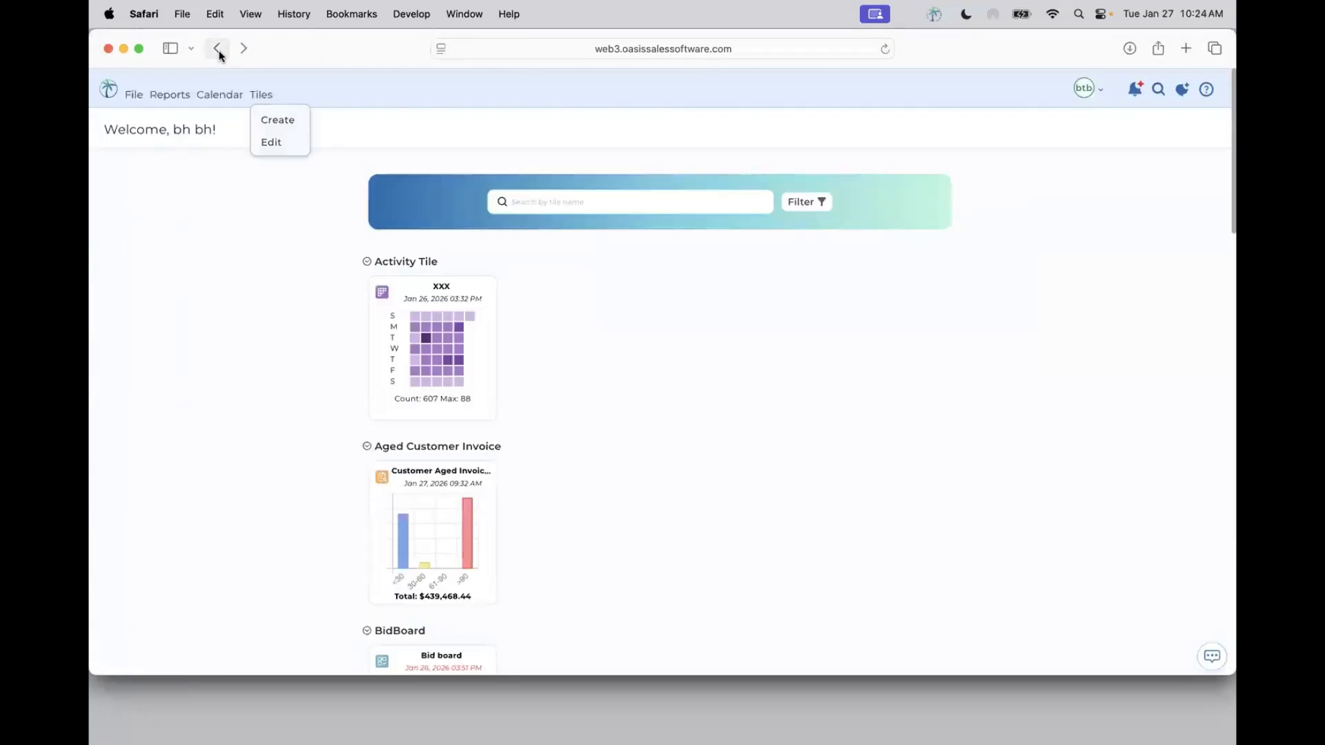
left_click(215, 184)
left_click(108, 89)
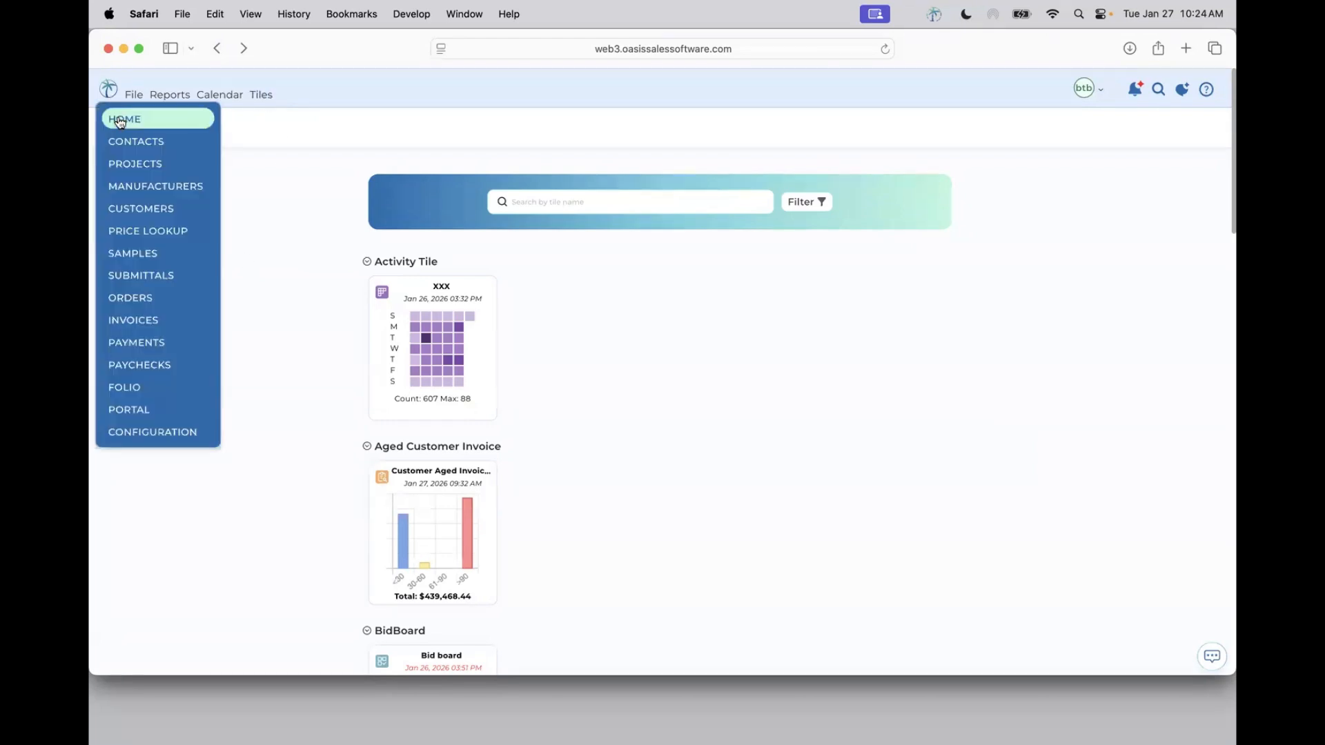
left_click(121, 120)
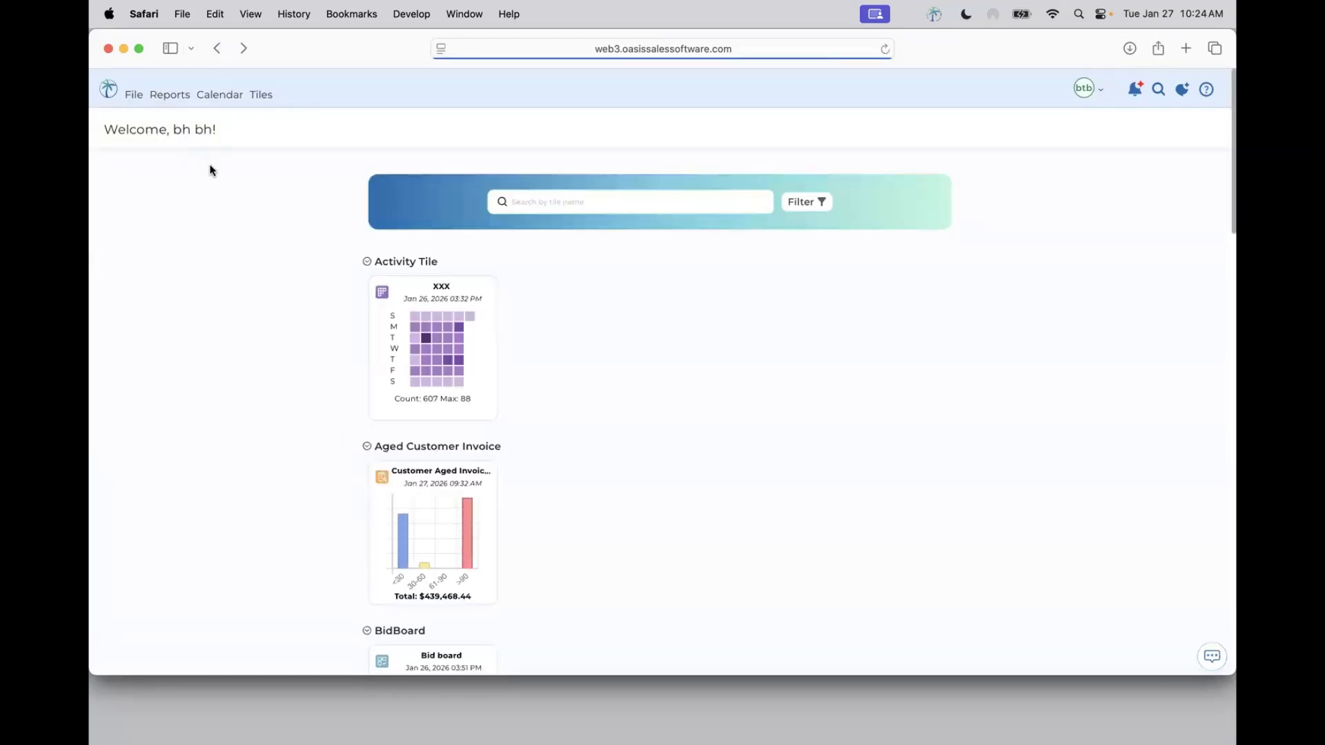
Begin creating a new Aged Customer Invoice tile and check its User Access setting.
left_click(261, 96)
left_click(271, 122)
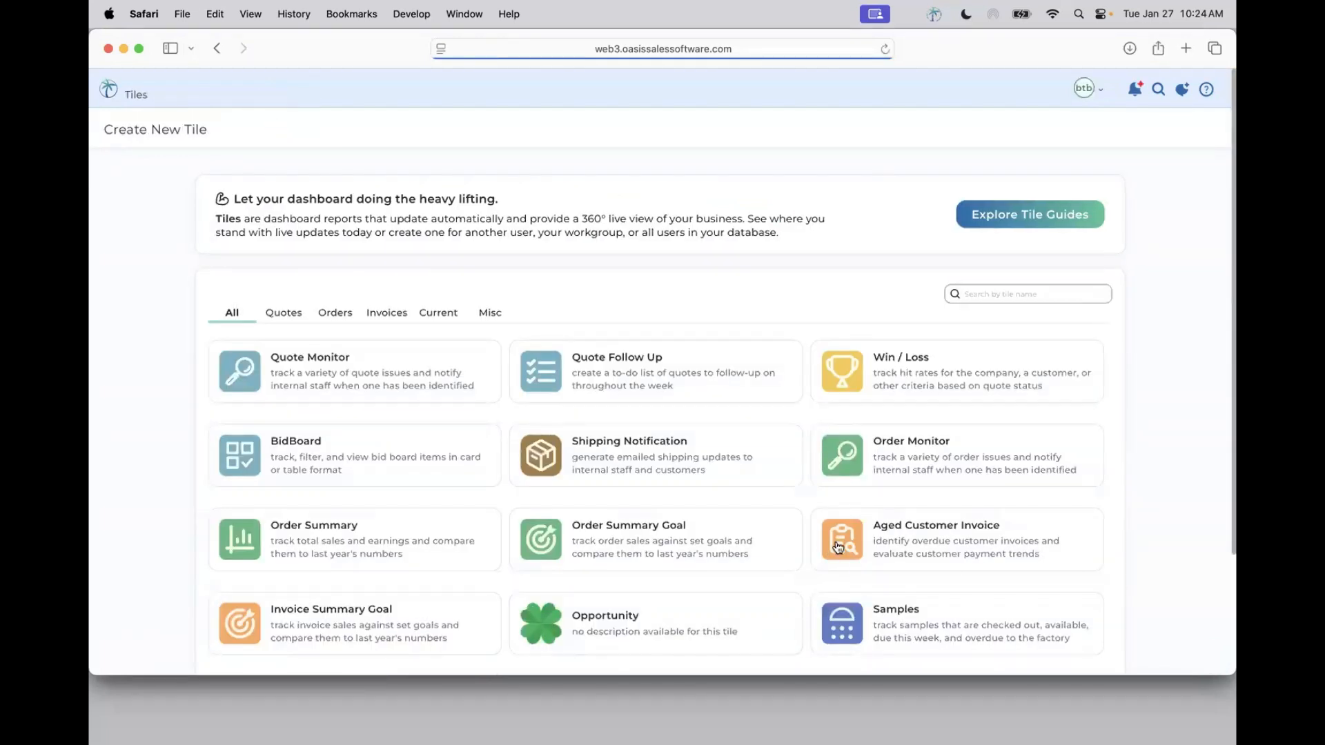
left_click(838, 547)
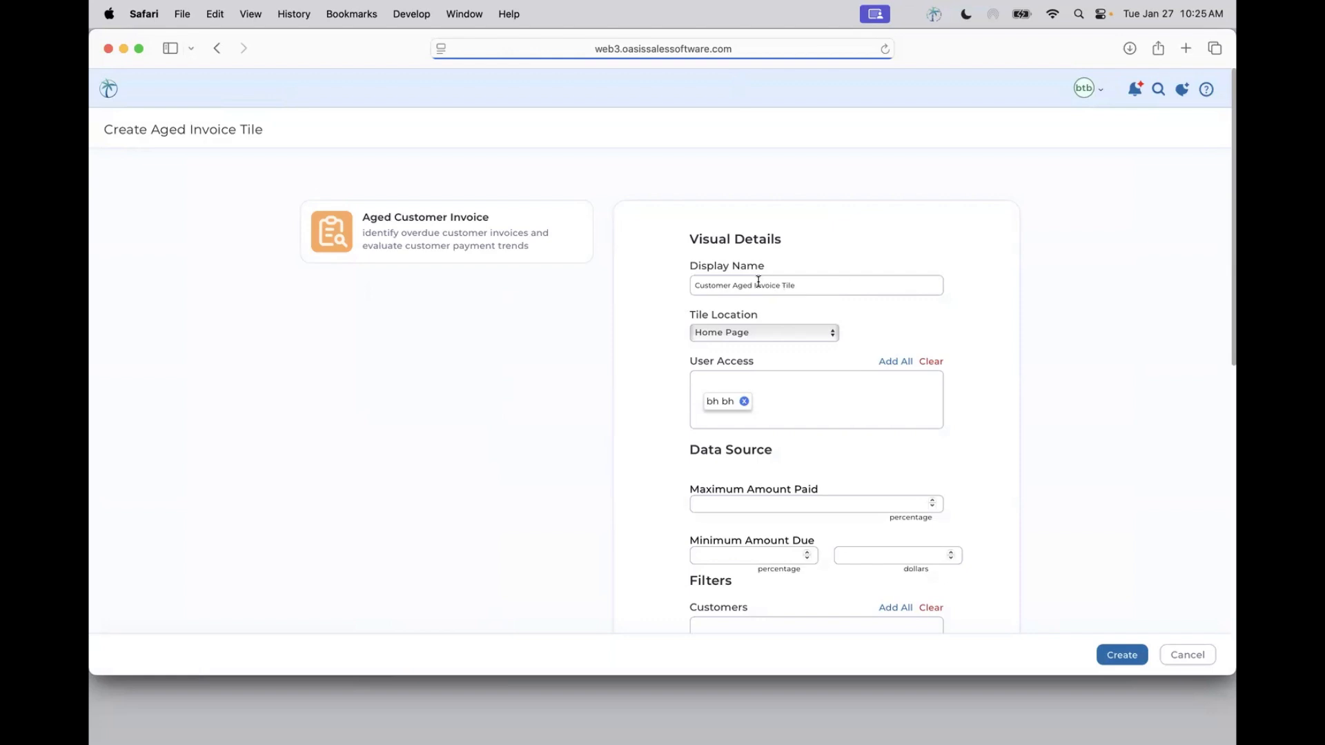
left_click(757, 377)
left_click(985, 429)
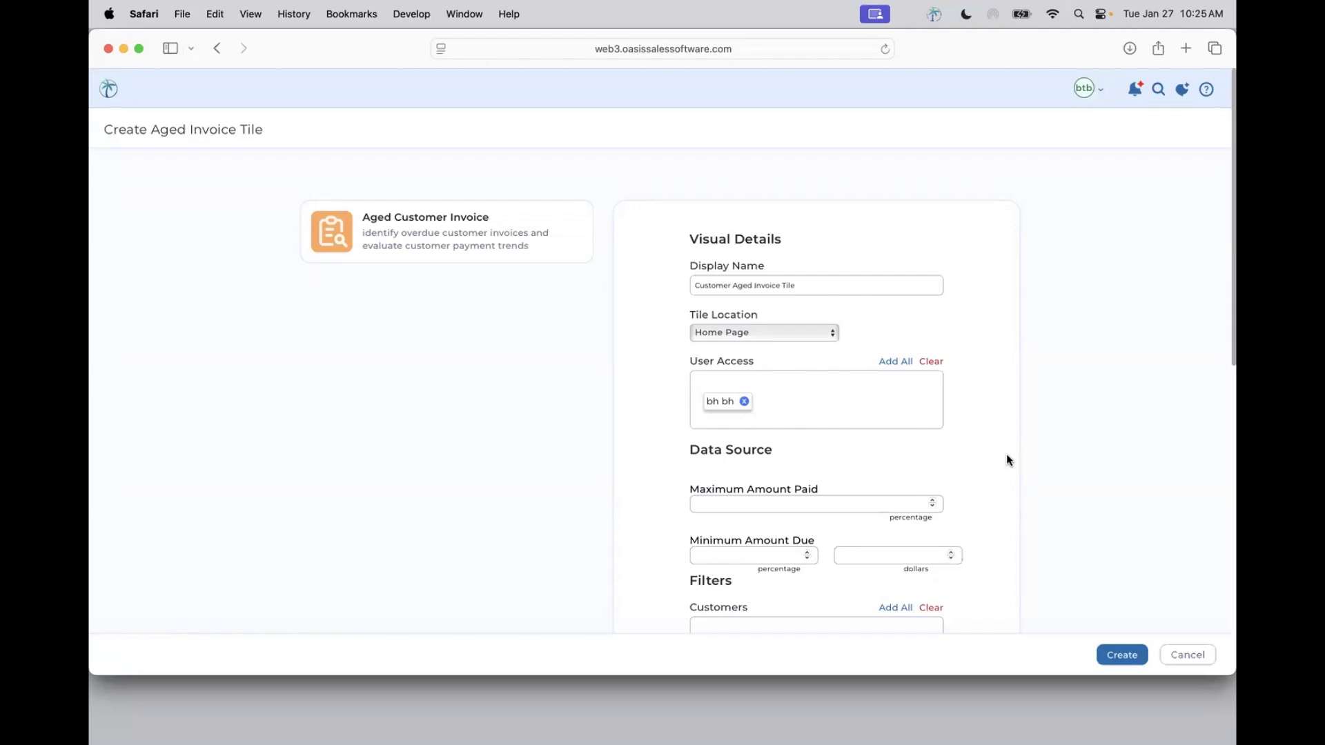
Review the tile's amount paid and amount due settings and its filters, from Customers down to Resell Company.
scroll(1006, 457, "down", 2)
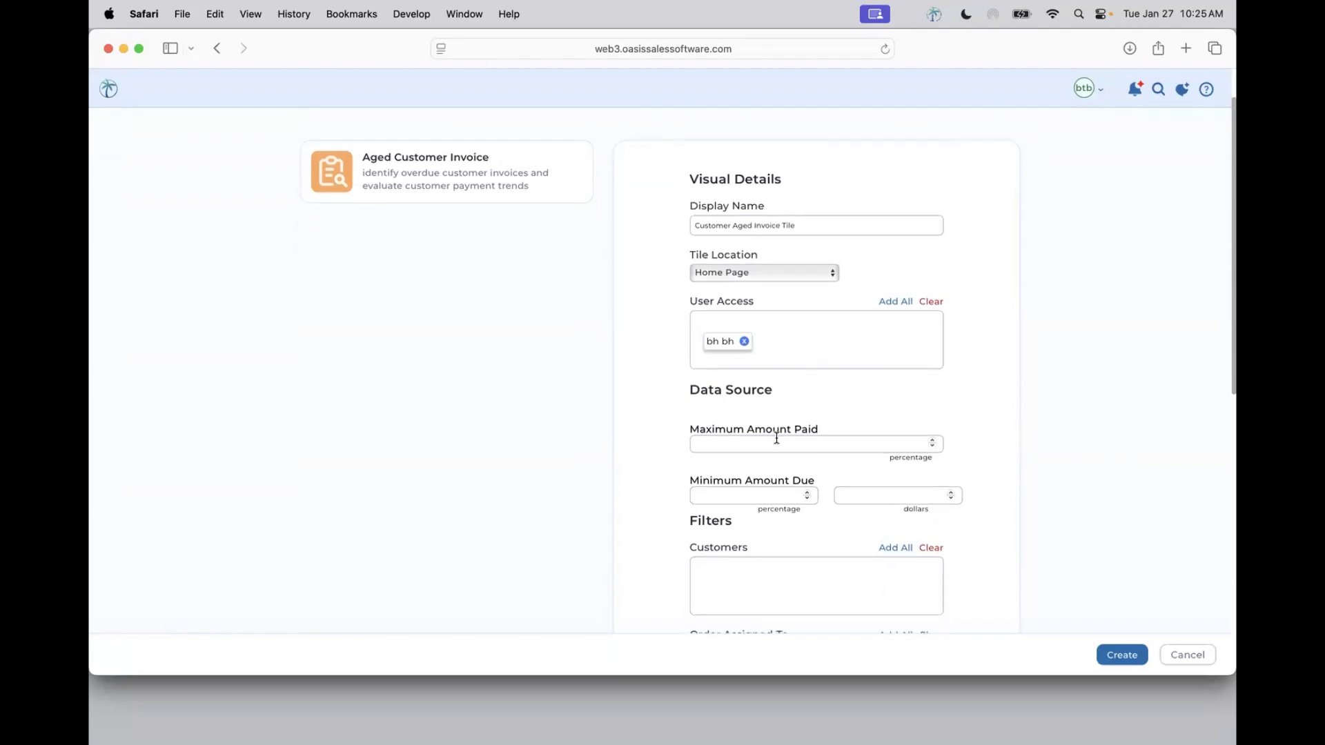
scroll(776, 439, "down", 3)
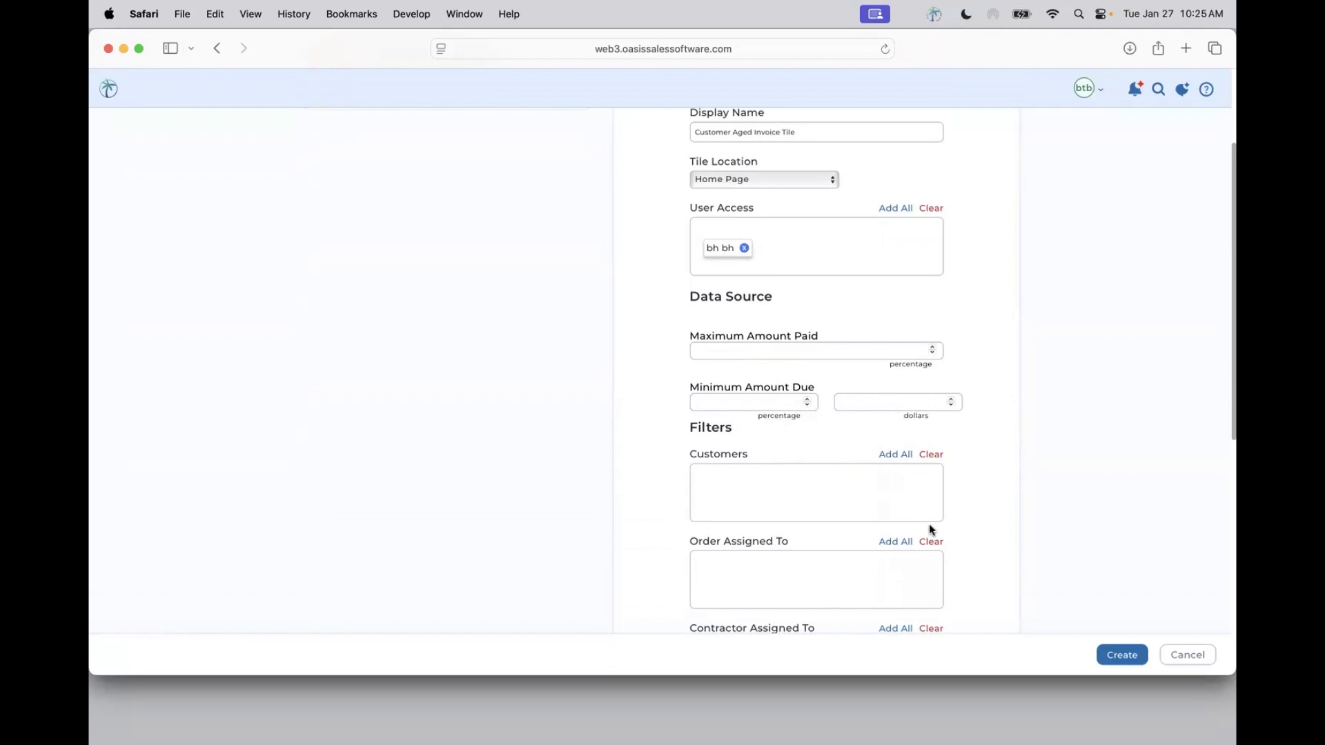
scroll(928, 529, "down", 3)
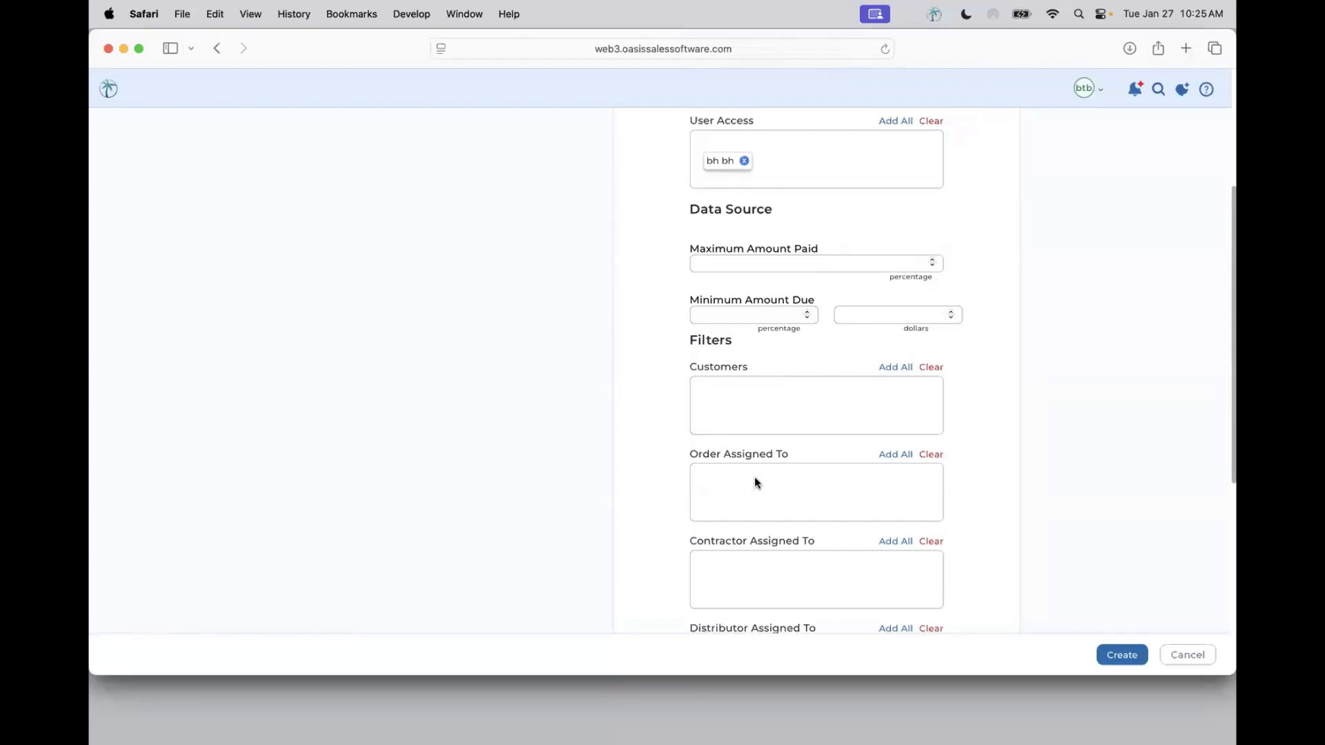
scroll(755, 483, "down", 6)
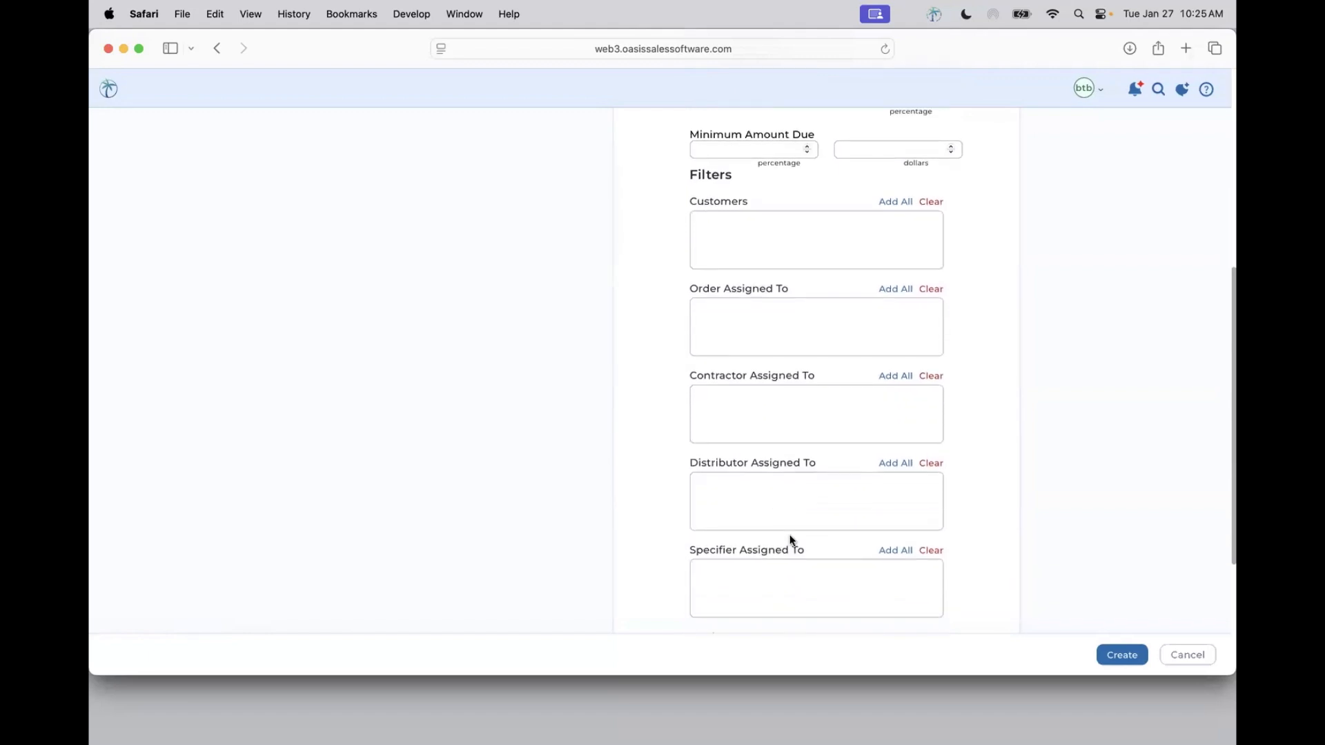
scroll(791, 539, "down", 5)
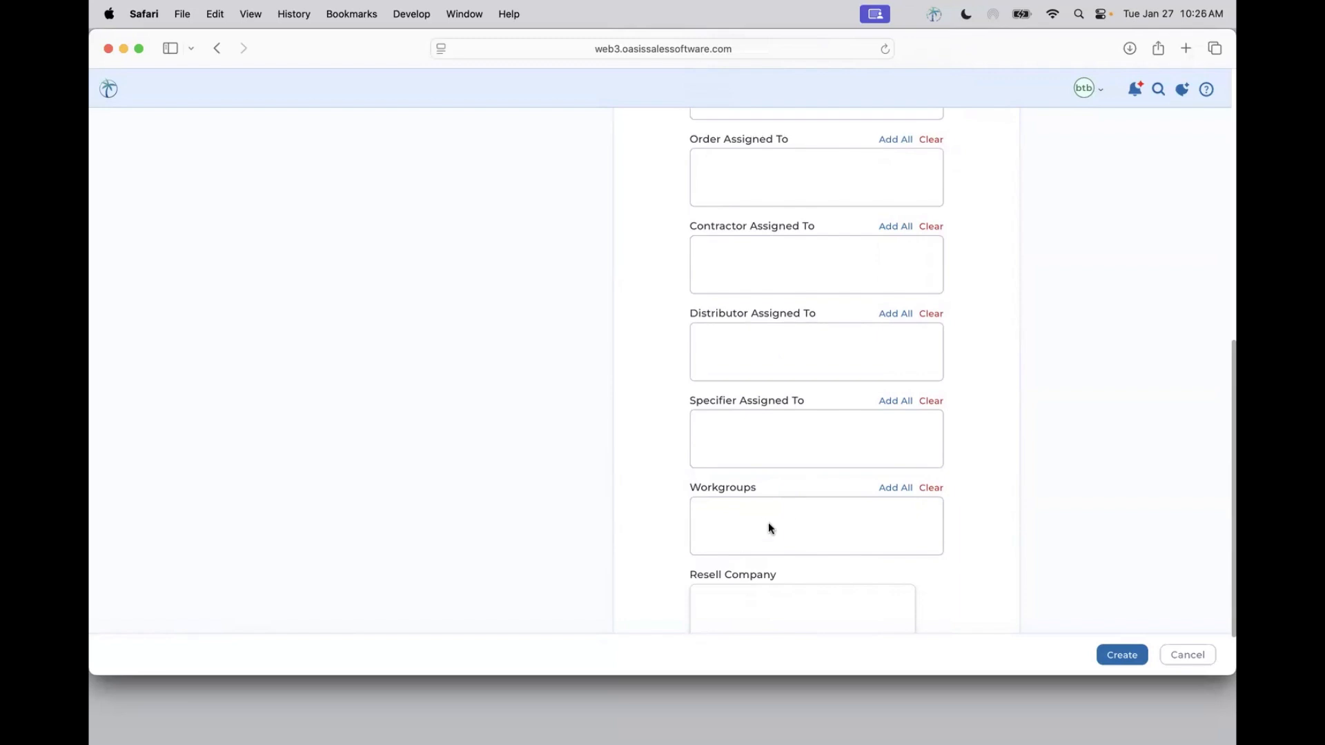
Check the remaining tile filters, leave the aged invoice tile form without creating the tile, and return to the home page.
scroll(768, 523, "down", 3)
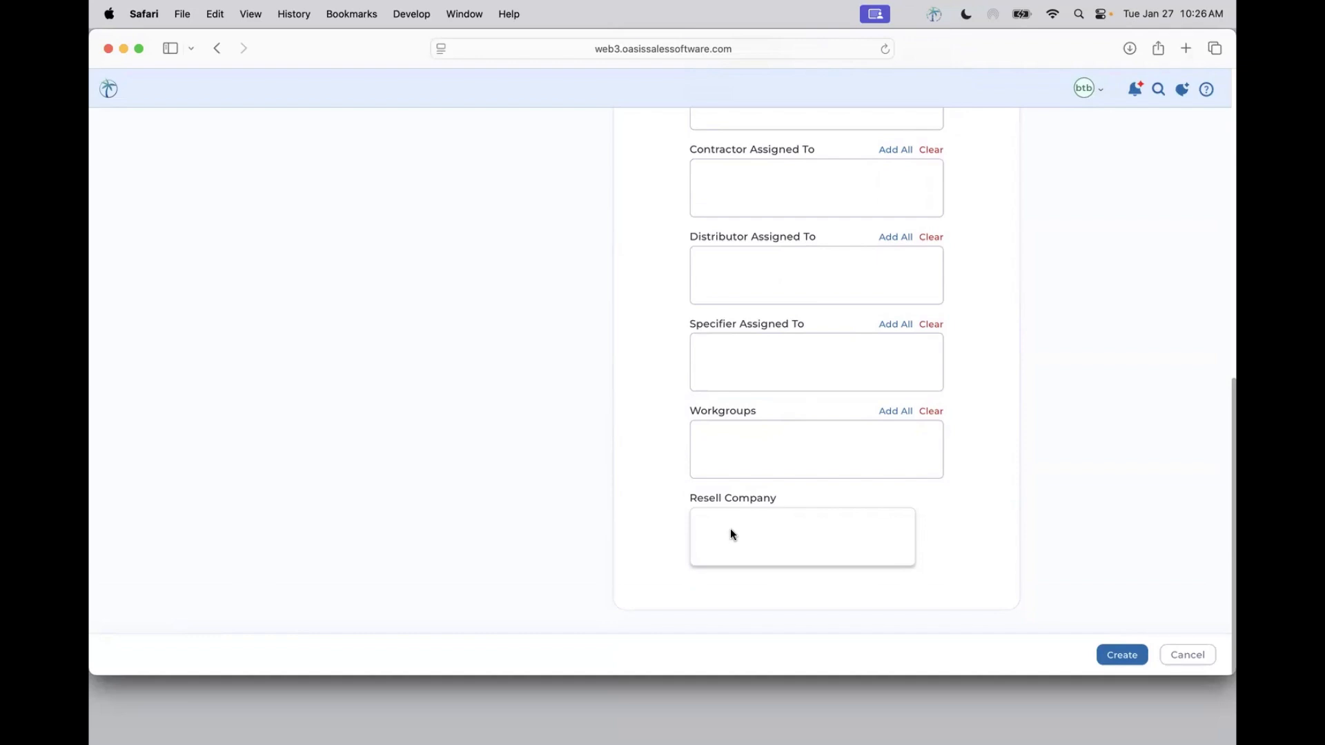
scroll(730, 534, "up", 15)
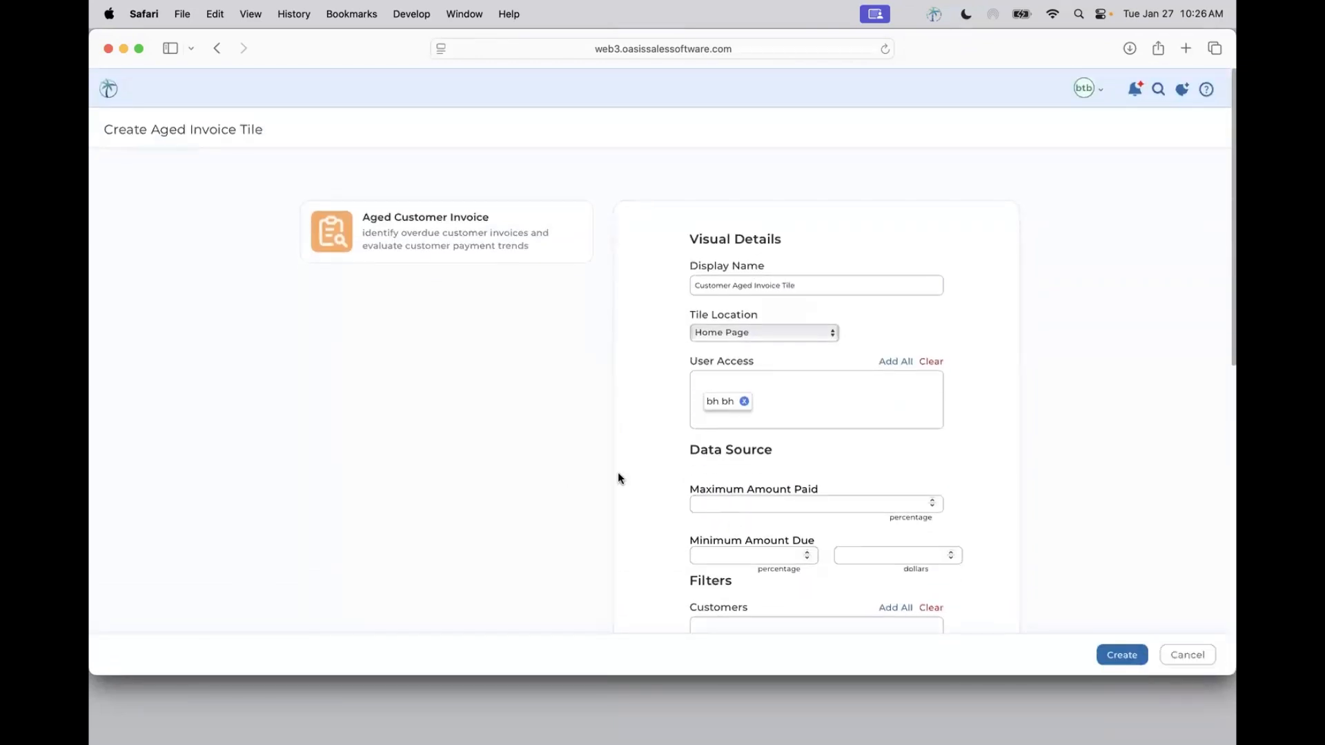
left_click(109, 88)
left_click(118, 120)
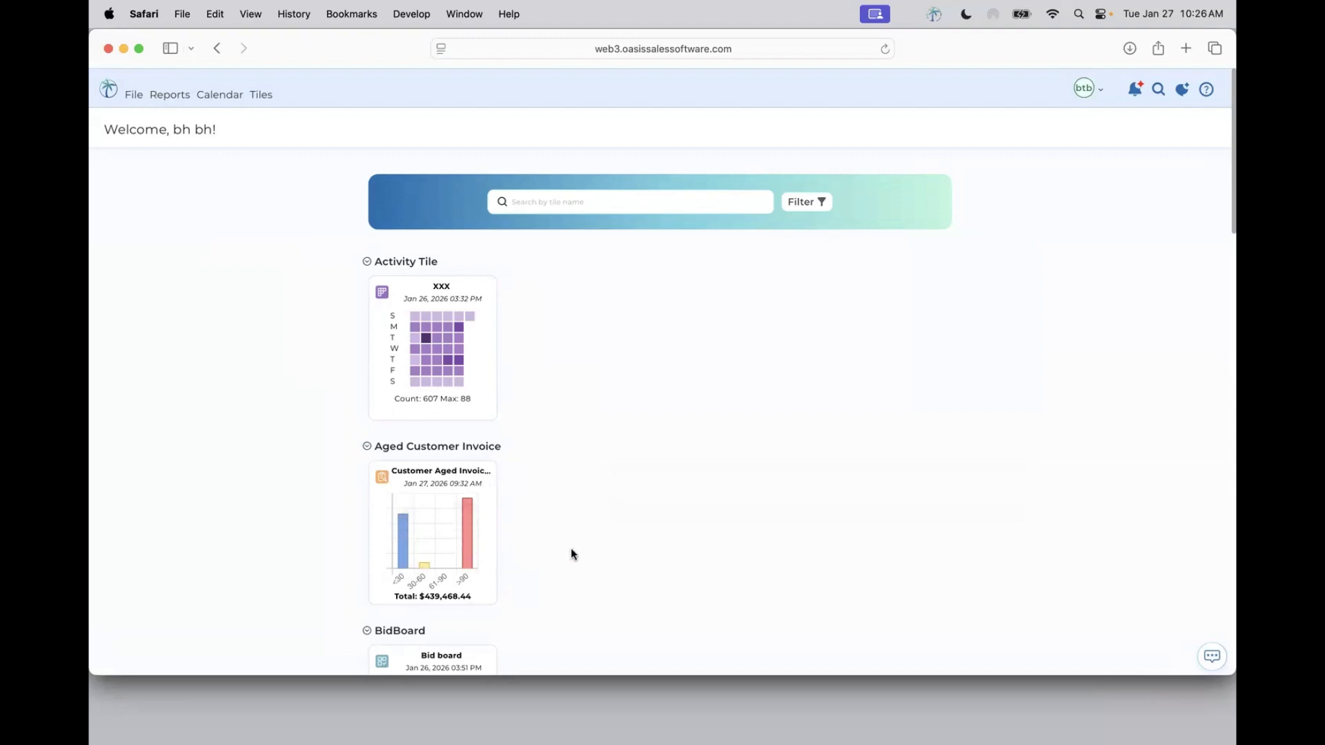
Inspect the aging bars on the home page's Customer Aged Invoice tile and open the tile to its customer totals.
mouse_move(470, 559)
mouse_move(398, 571)
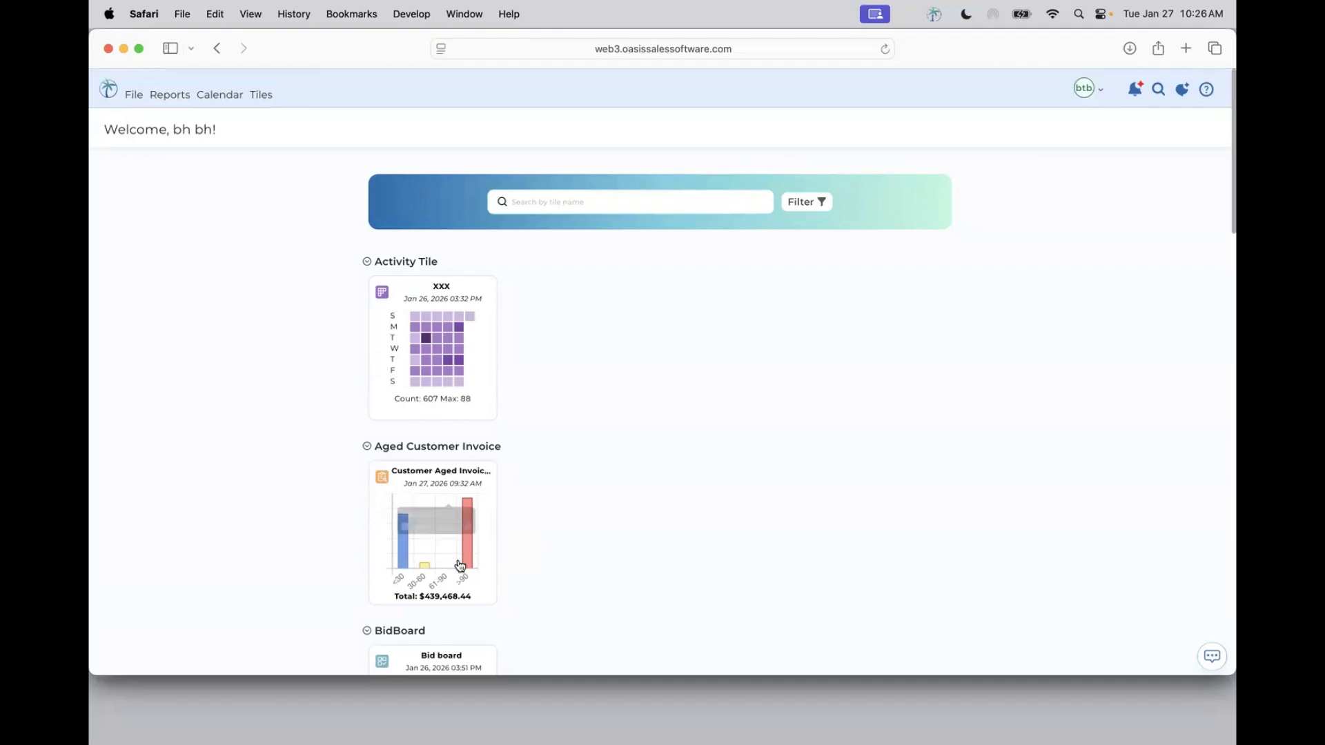
mouse_move(405, 525)
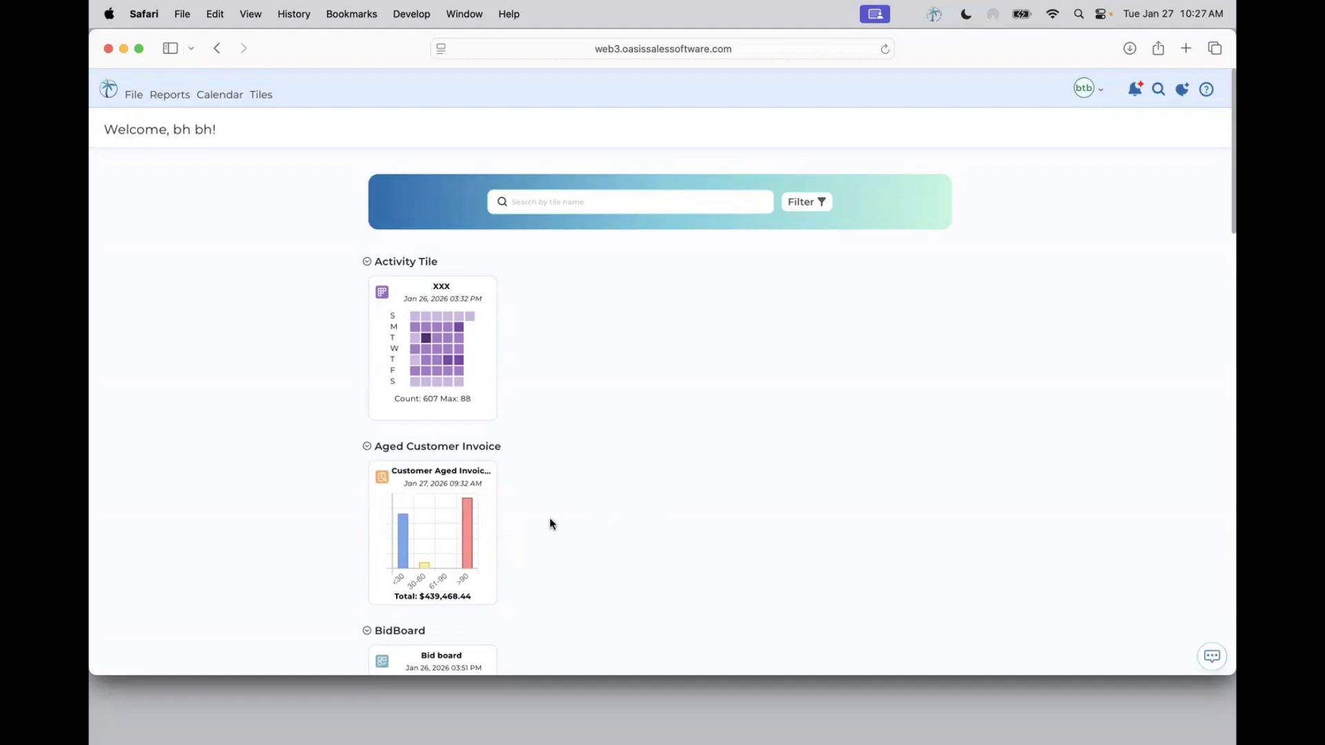
mouse_move(400, 552)
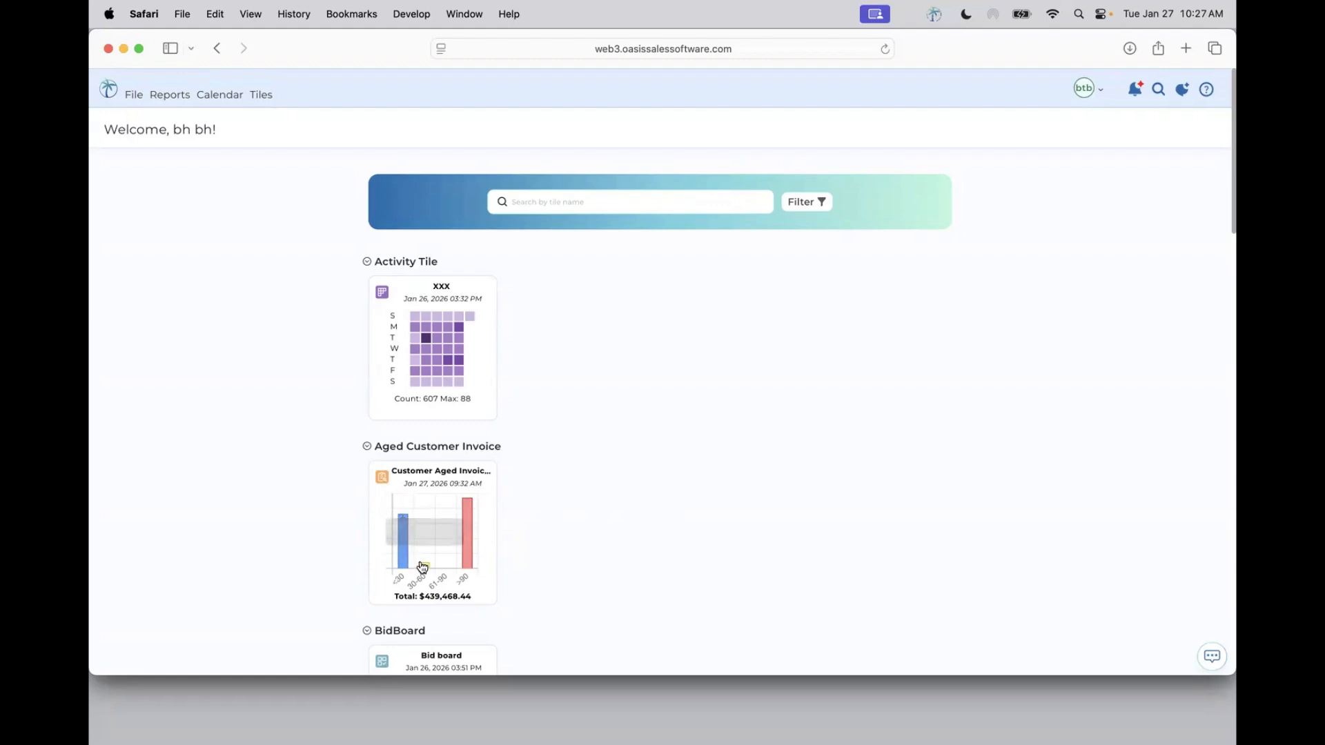
mouse_move(469, 526)
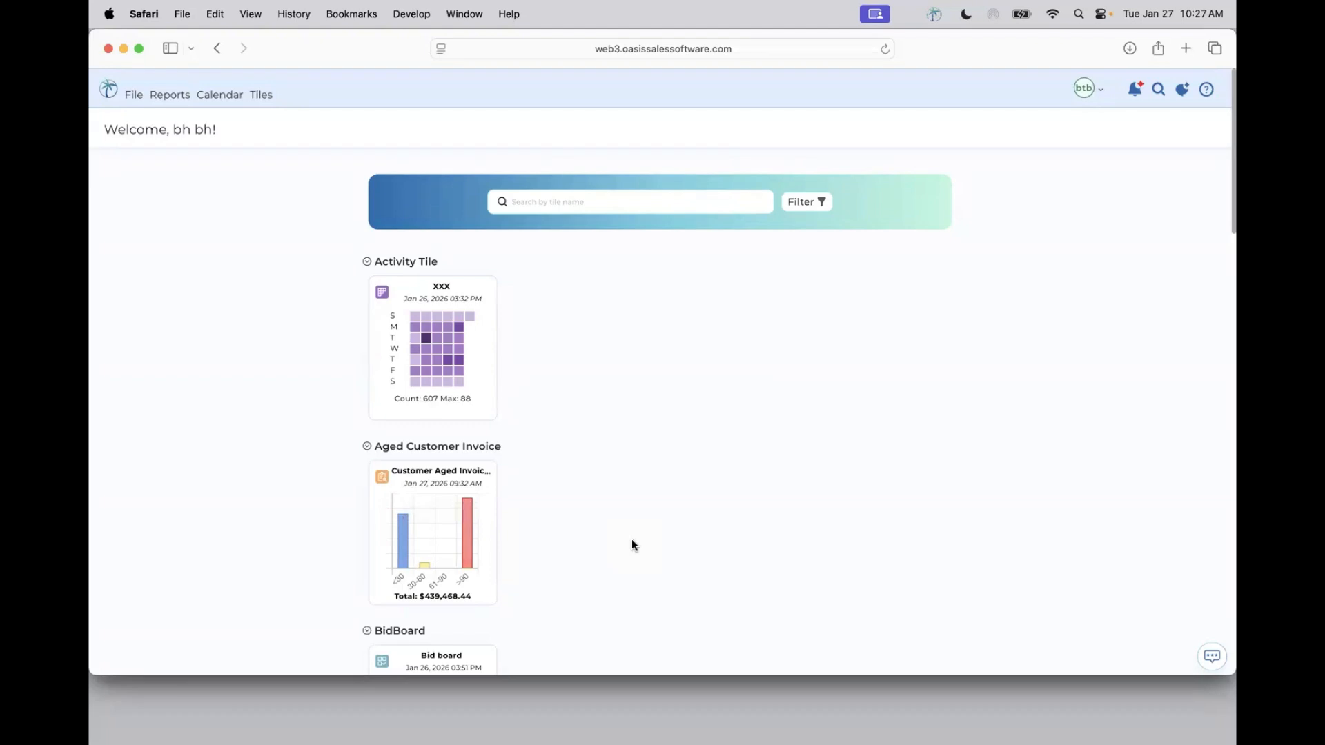
left_click(486, 561)
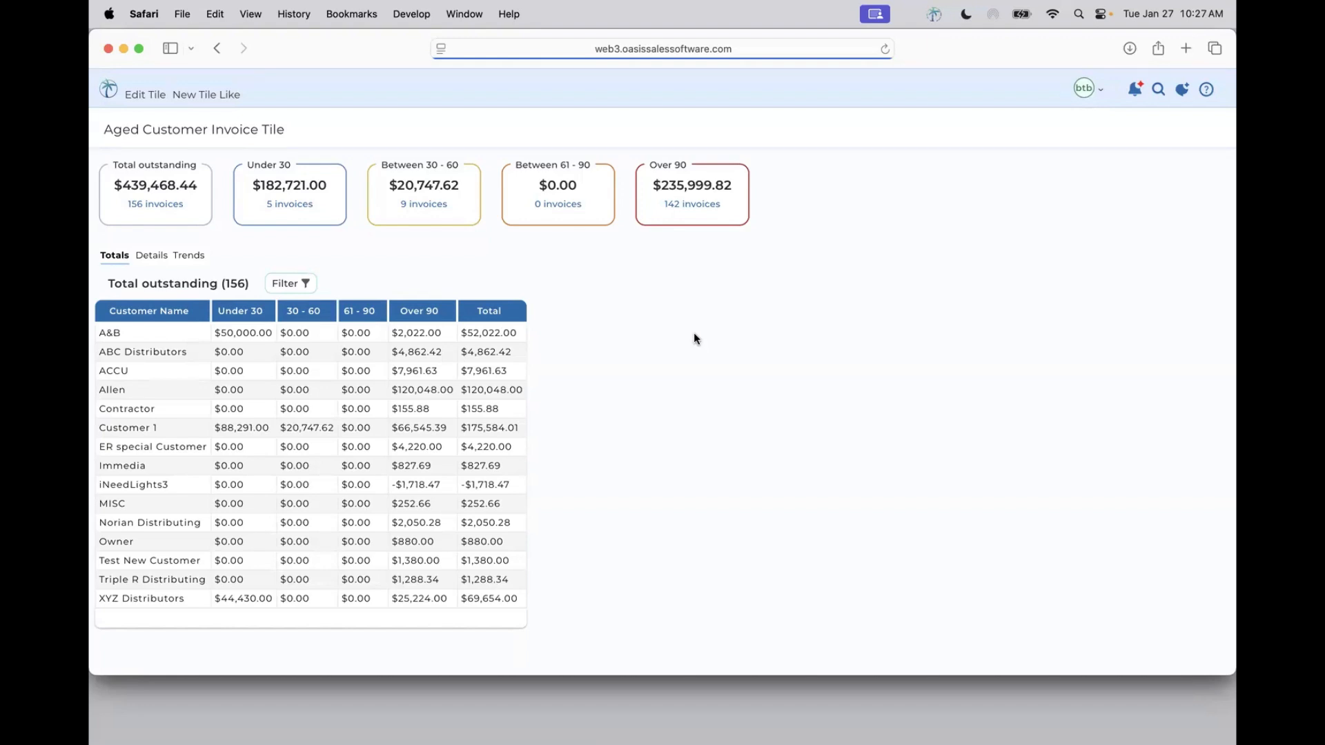
left_click(441, 333)
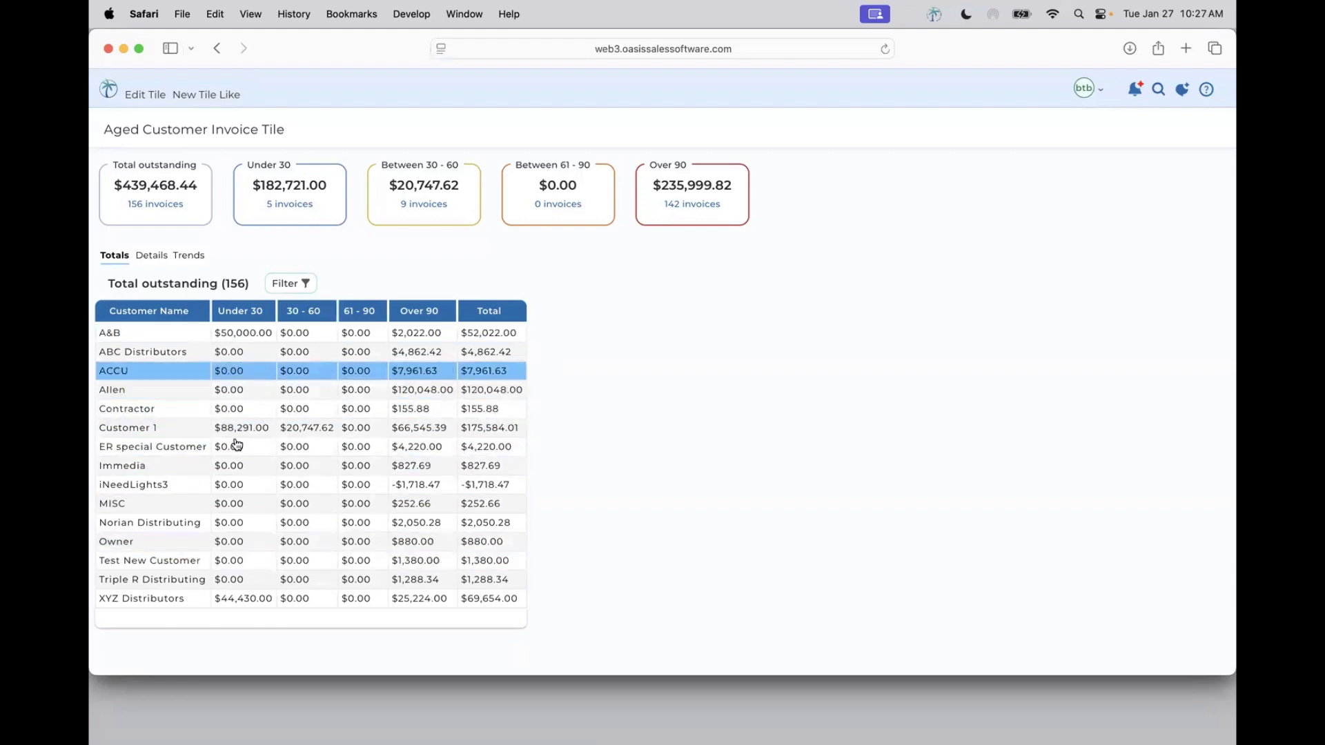
Show the tile's invoice details grouped by age and collapse the Under 30, 30 - 60 and 61 - 90 groups.
left_click(147, 258)
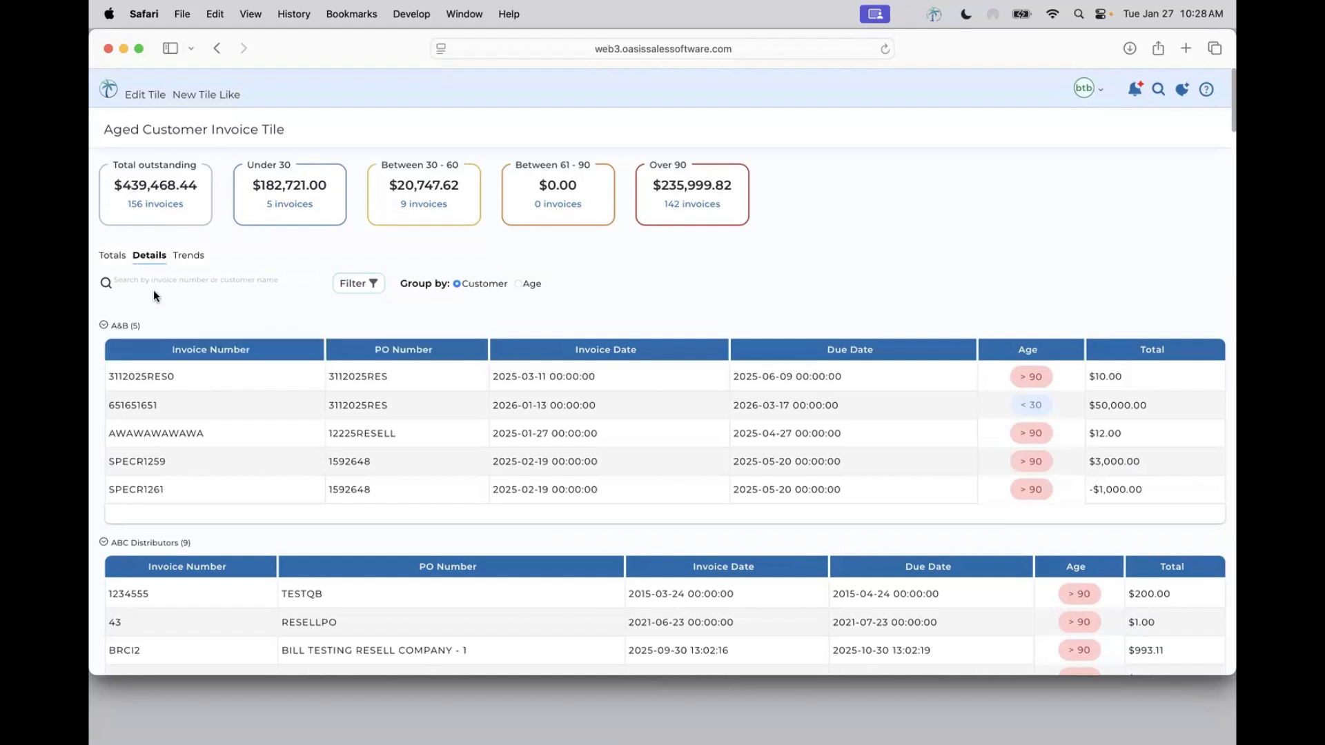
left_click(146, 269)
left_click(525, 284)
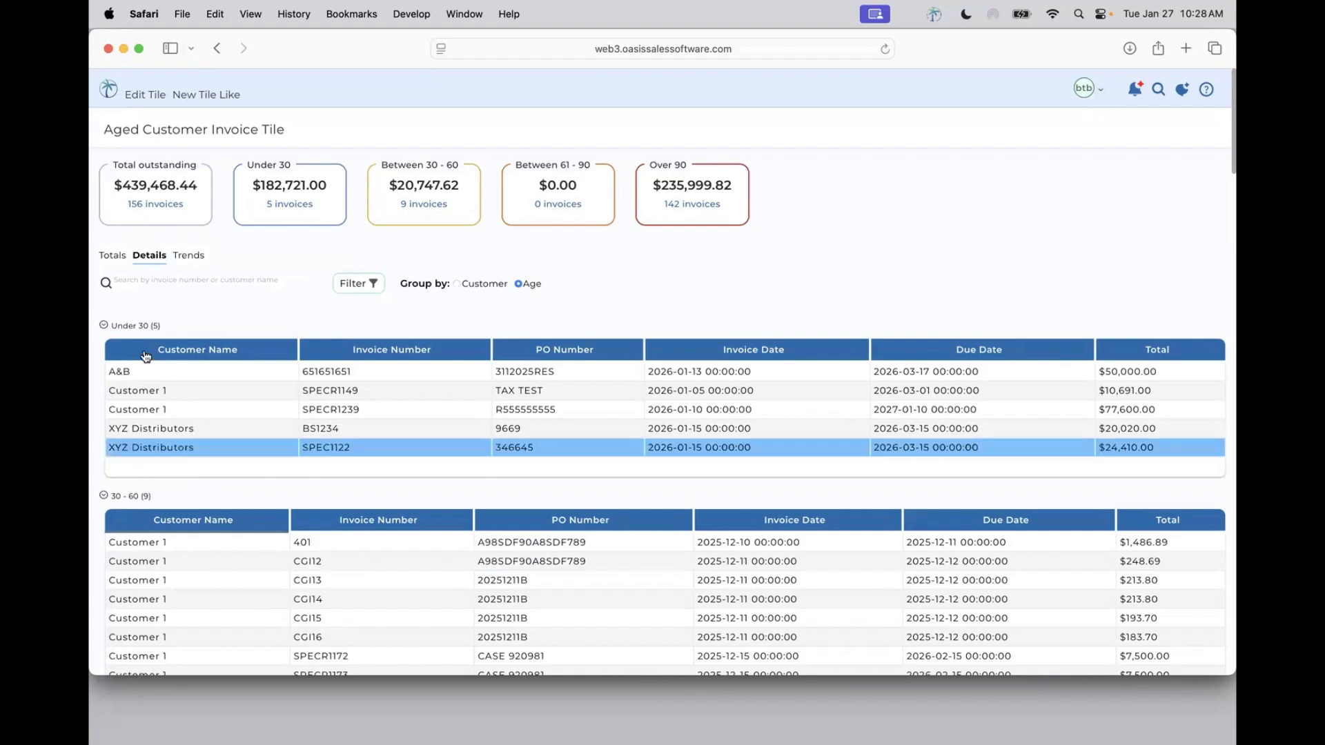
left_click(103, 325)
left_click(102, 363)
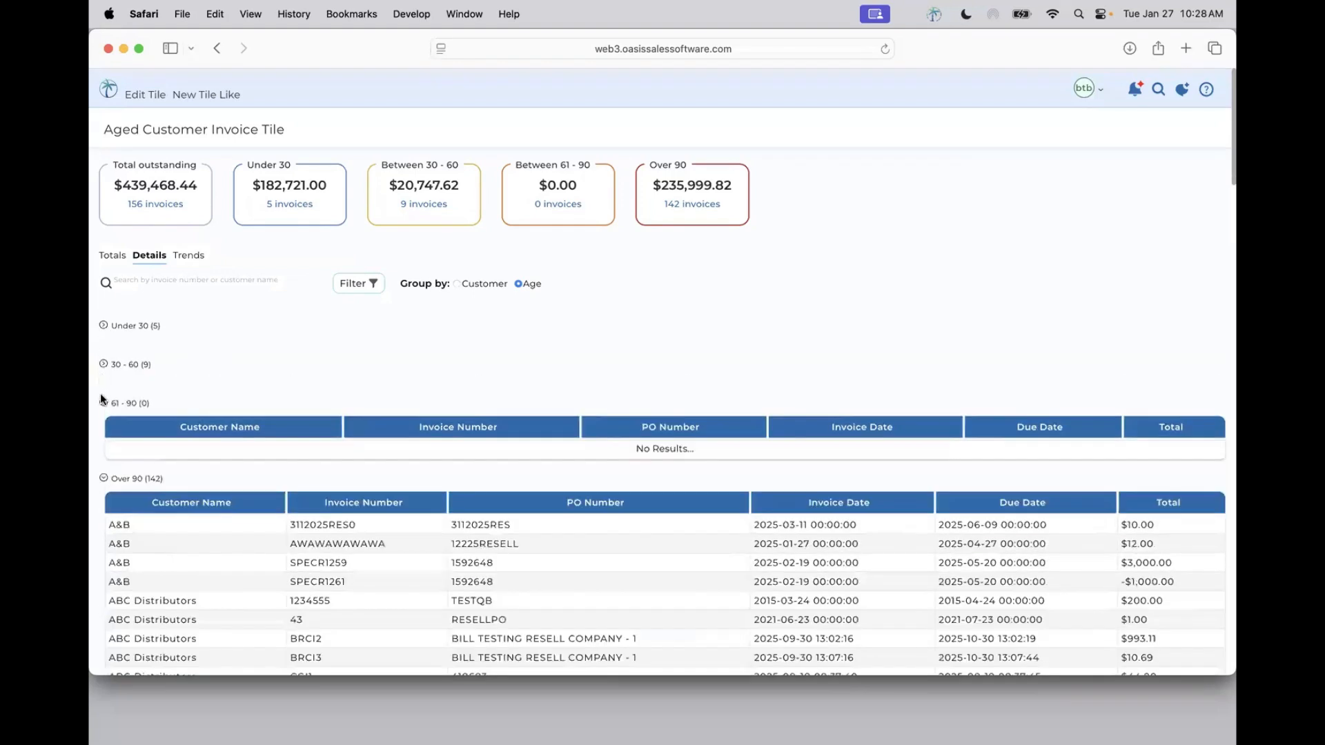
left_click(104, 403)
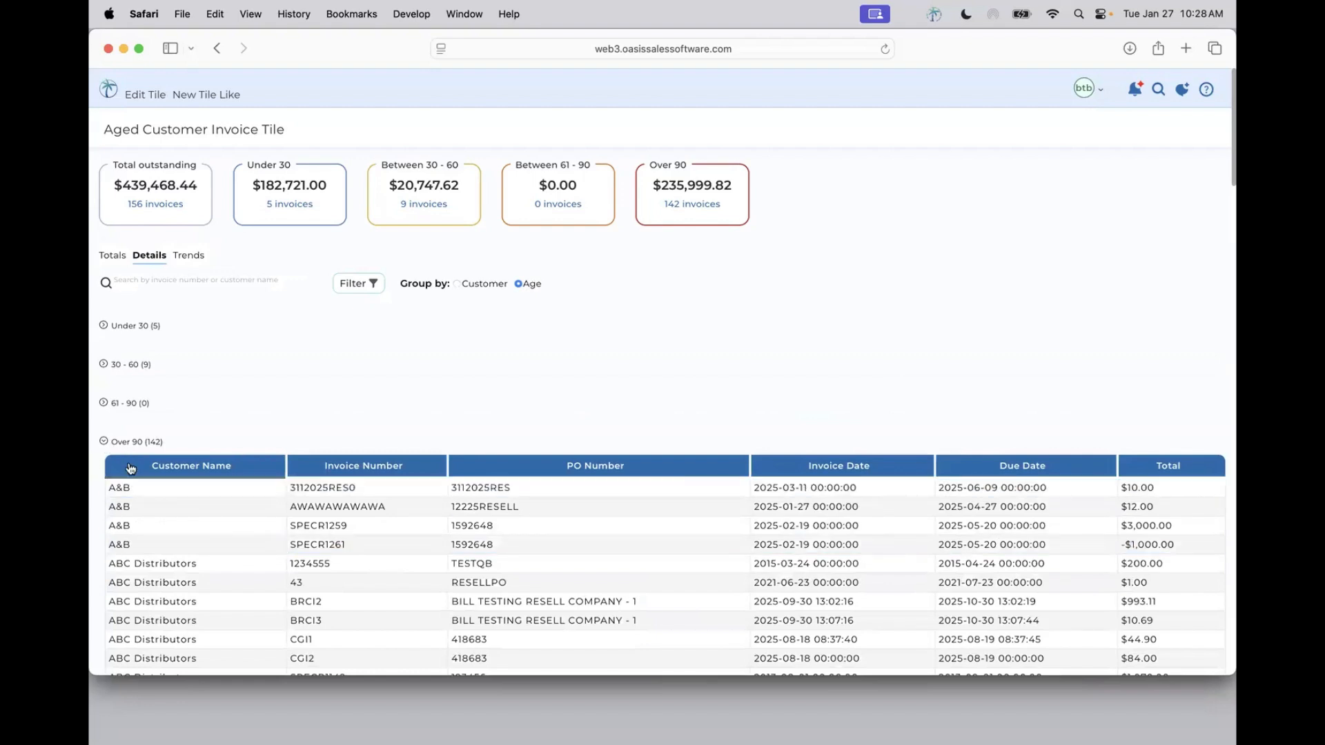
Open the $12.00 A&B invoice from the Over 90 group and bring it up in the invoice editor.
left_click(383, 512)
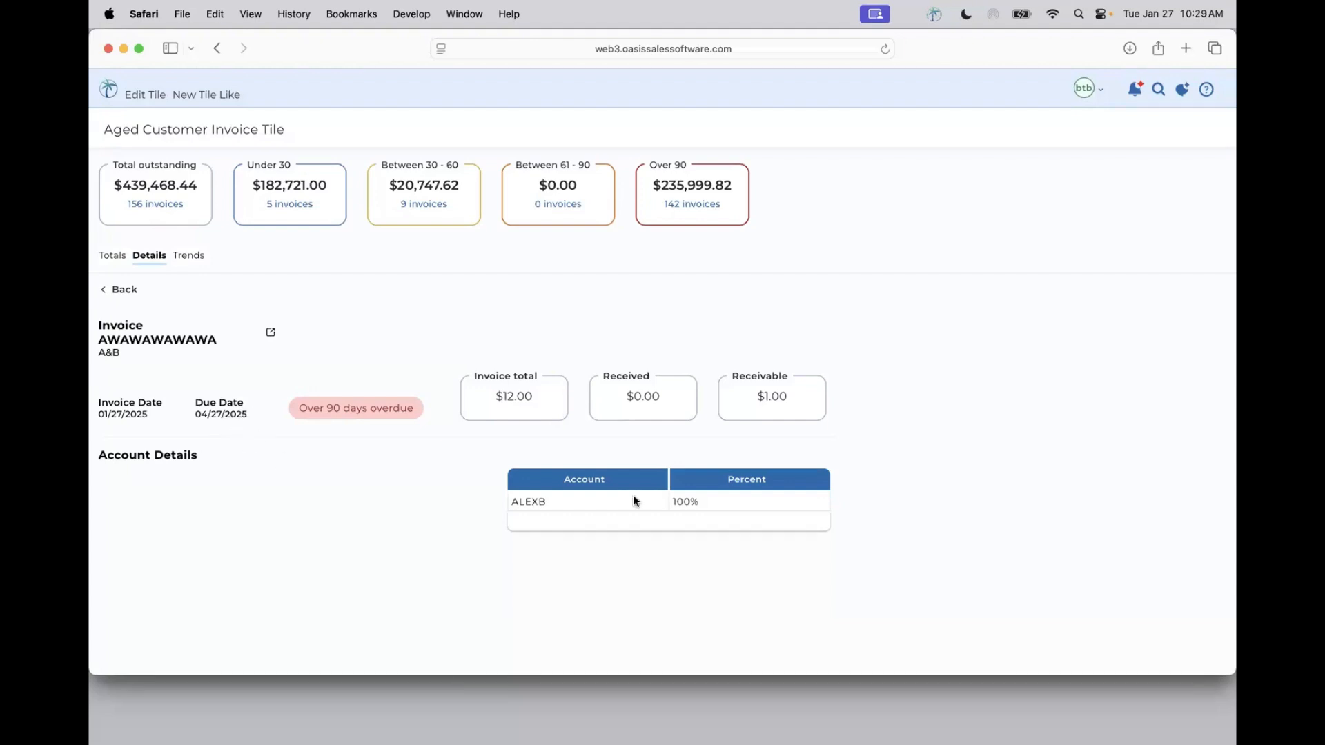
left_click(271, 335)
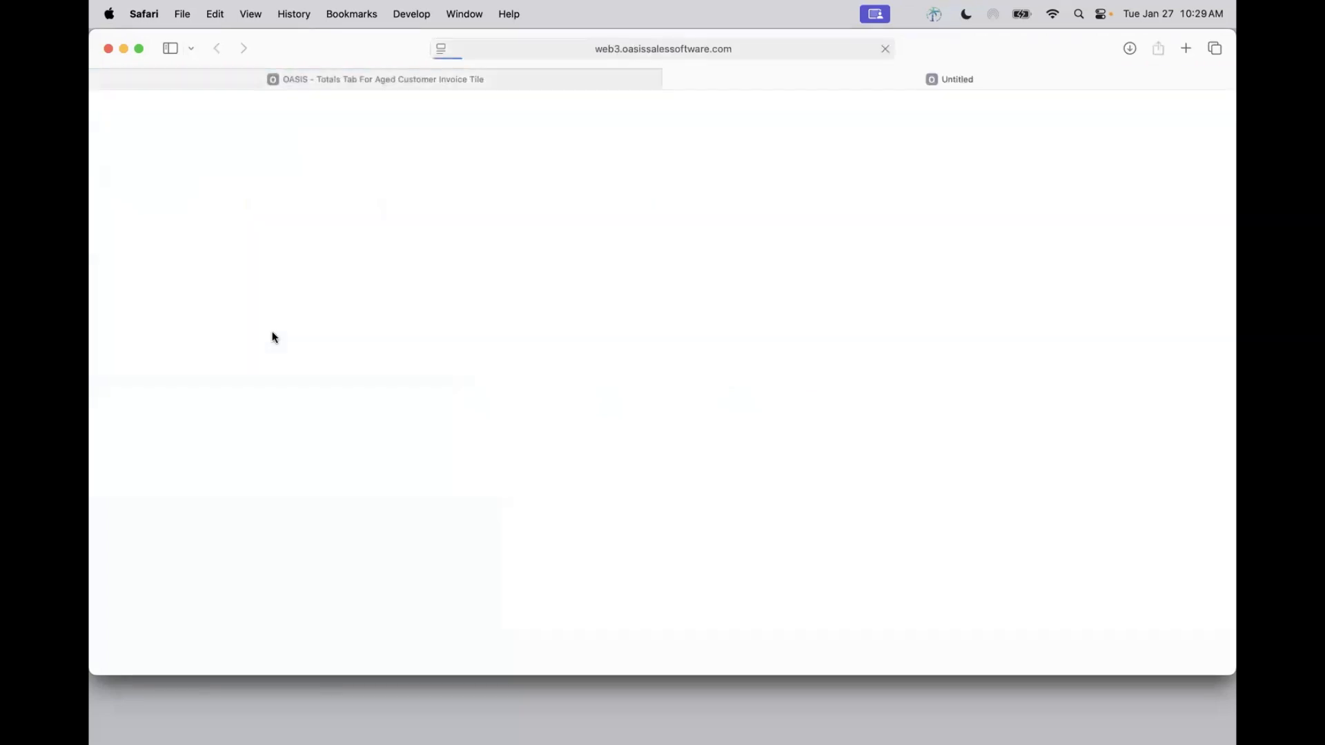
left_click(533, 79)
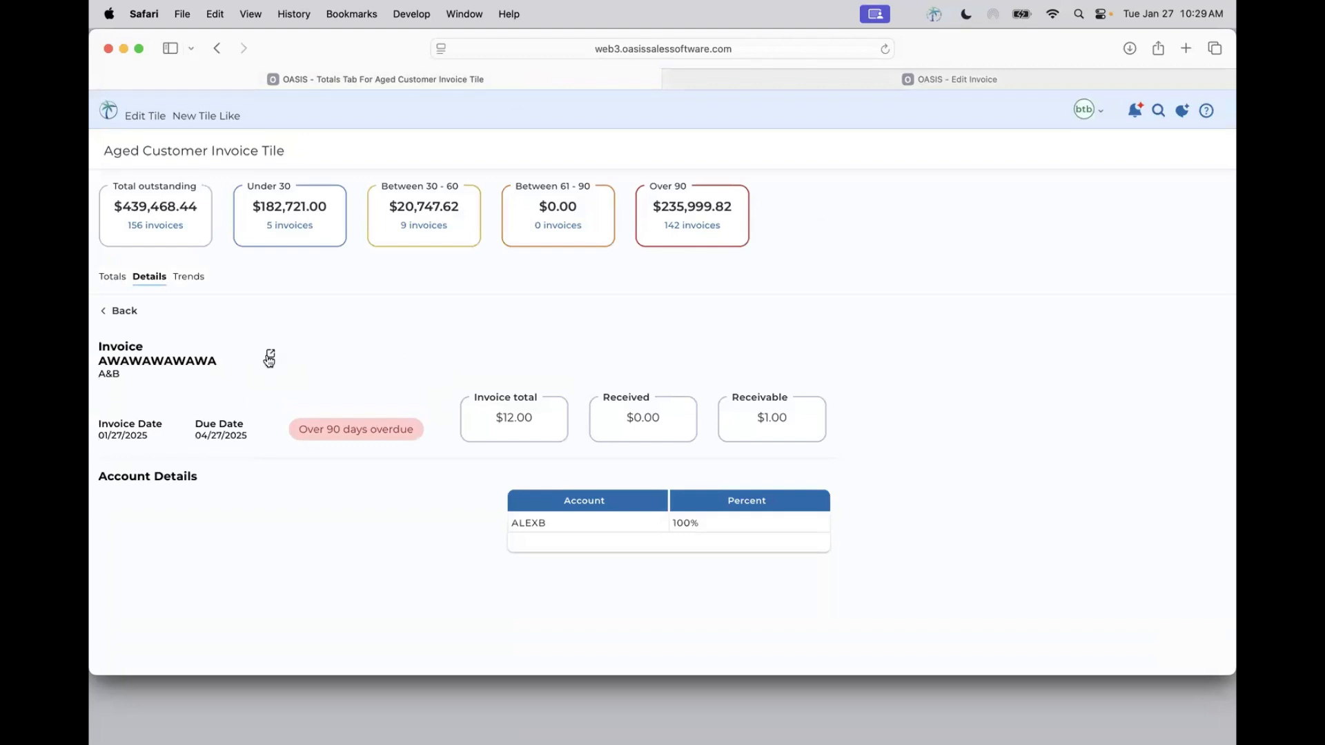
mouse_move(738, 69)
mouse_move(841, 78)
left_click(802, 79)
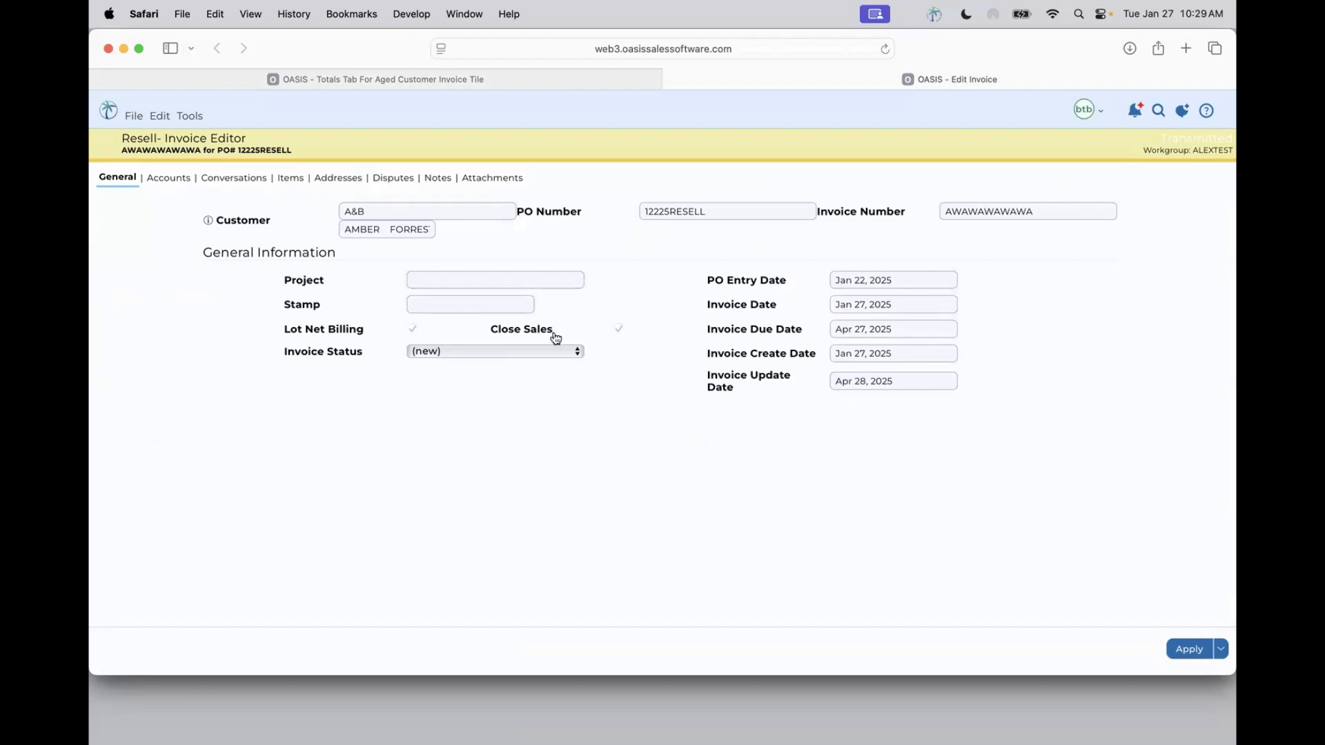
Review the invoice's accounts, conversations and line items in the Resell Invoice Editor.
left_click(168, 178)
left_click(238, 178)
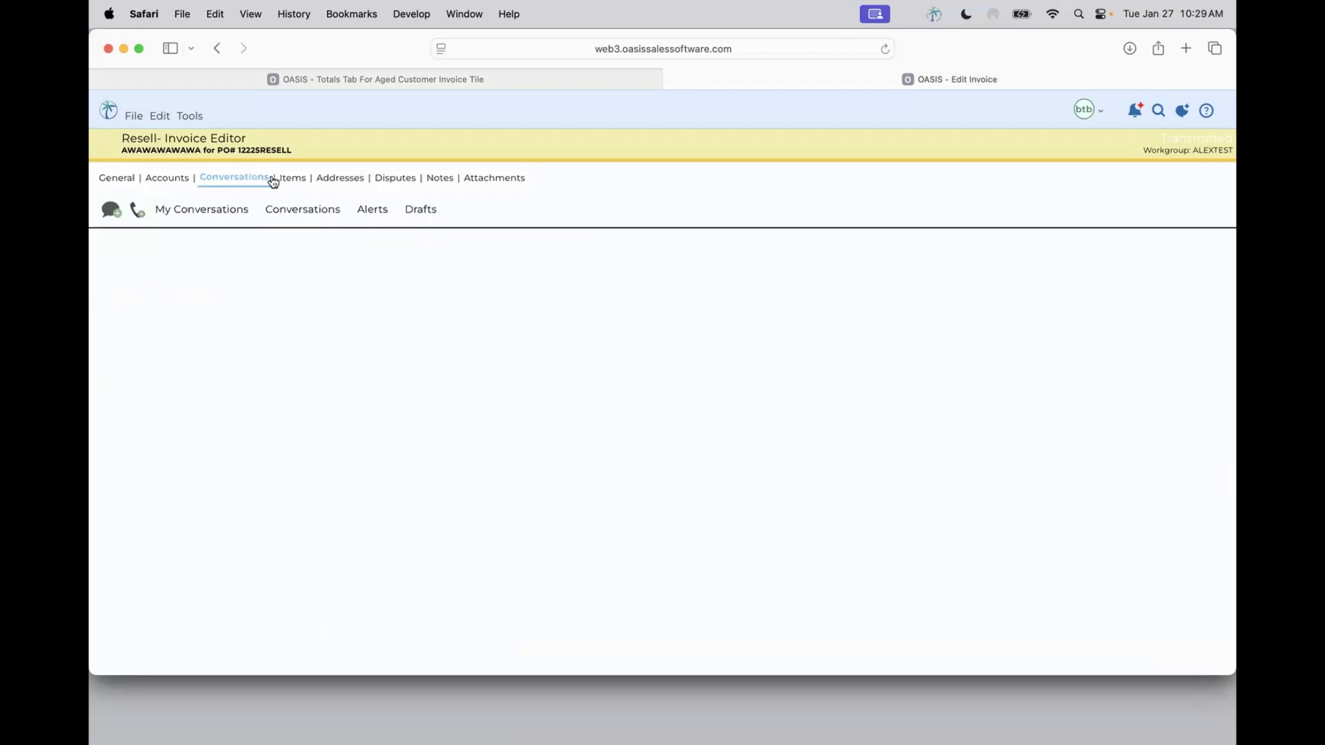
left_click(289, 178)
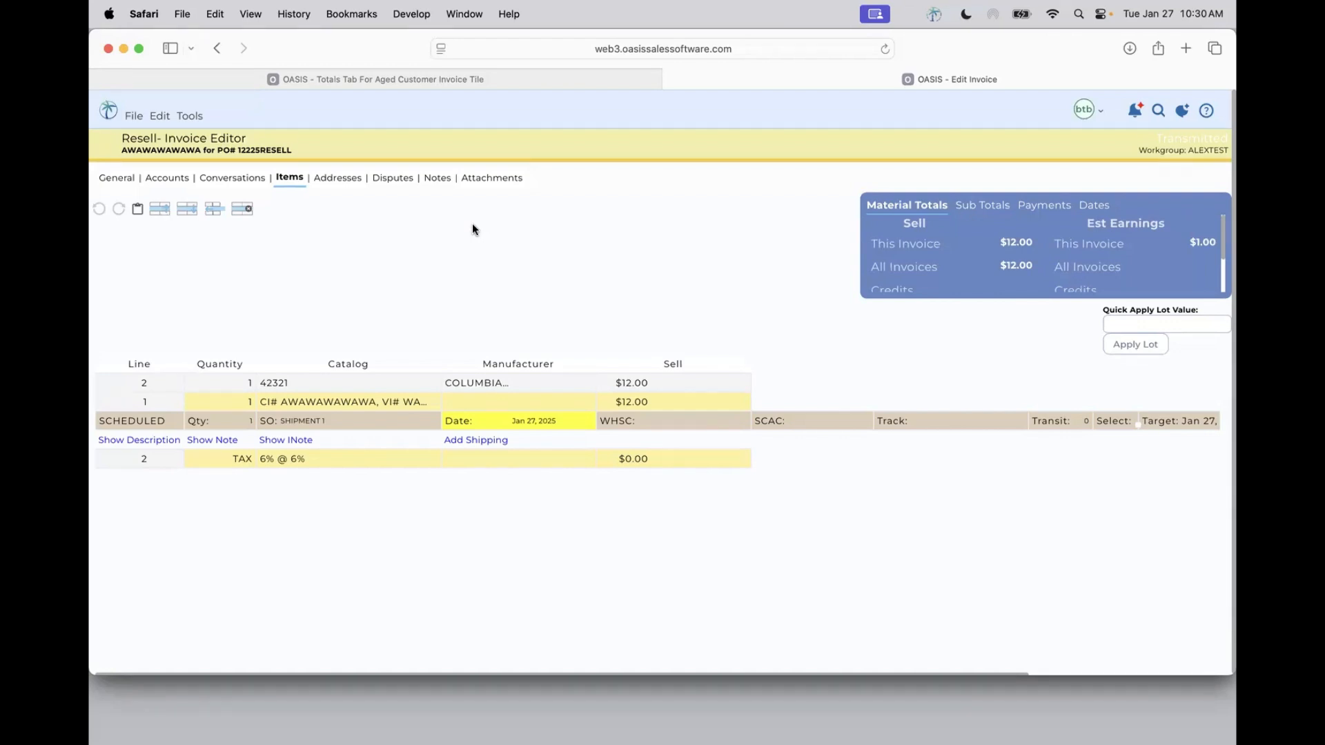
Return to the Aged Customer Invoice tile, go back to its details list and look through the invoices grouped by age.
left_click(441, 81)
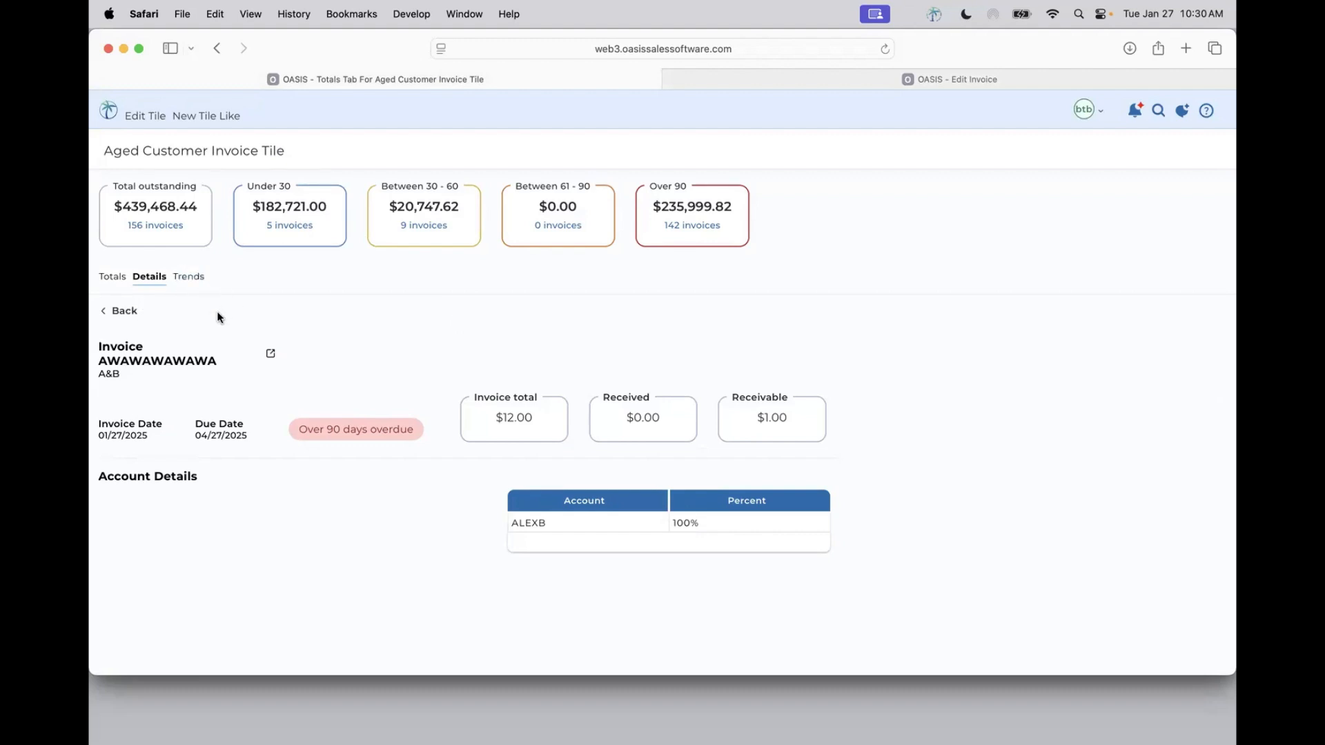
left_click(123, 322)
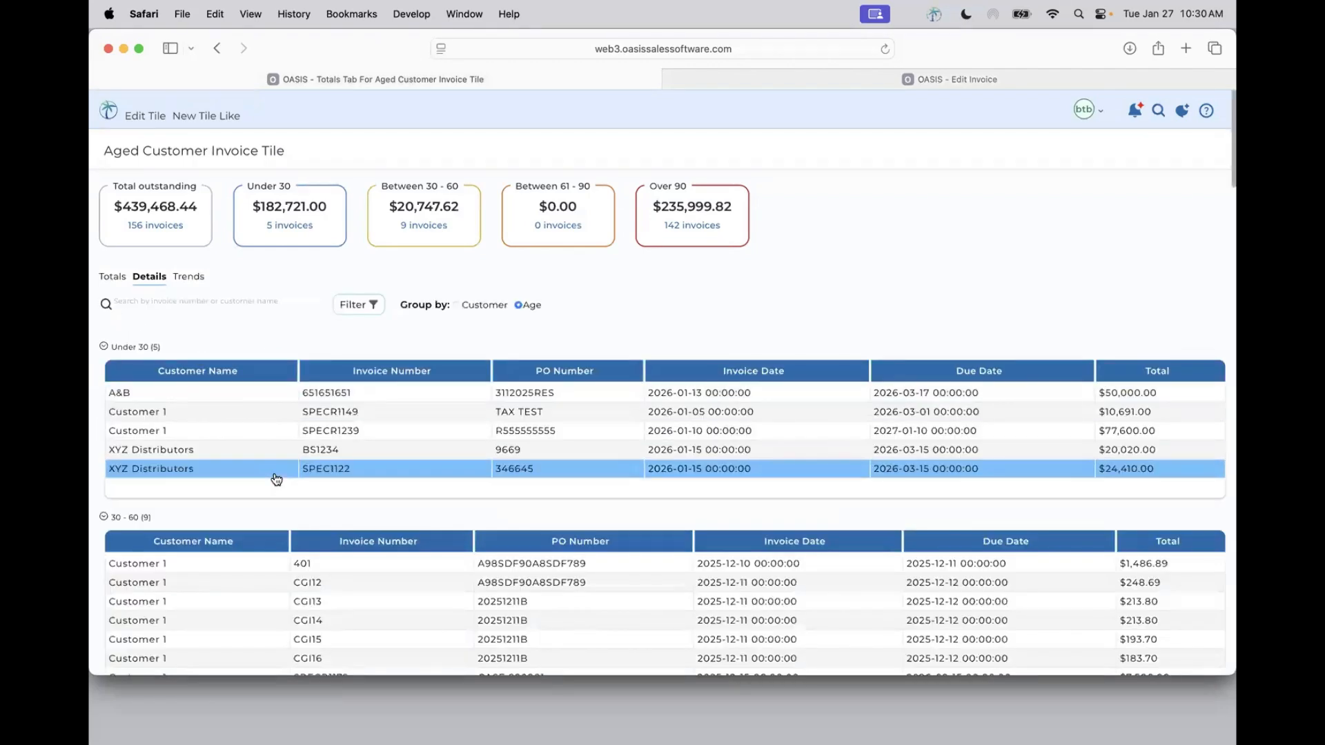
scroll(276, 479, "down", 10)
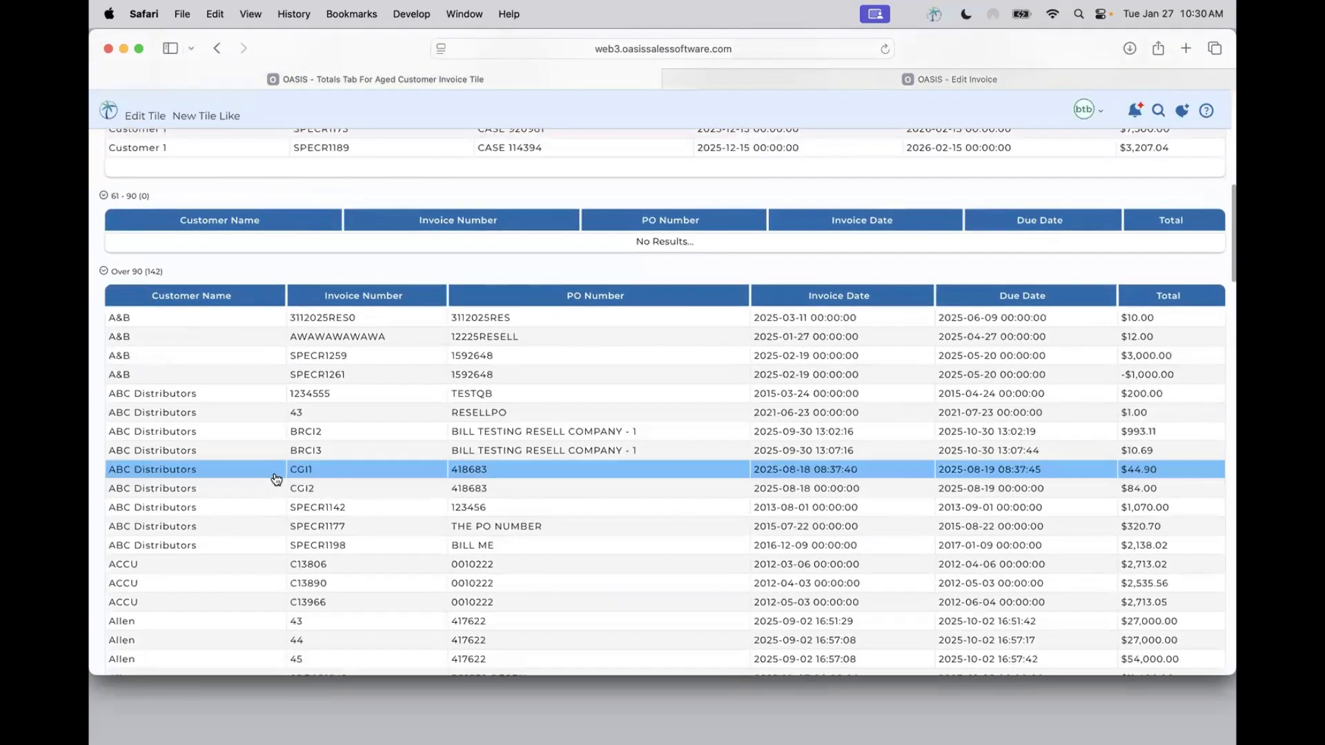
scroll(276, 478, "up", 10)
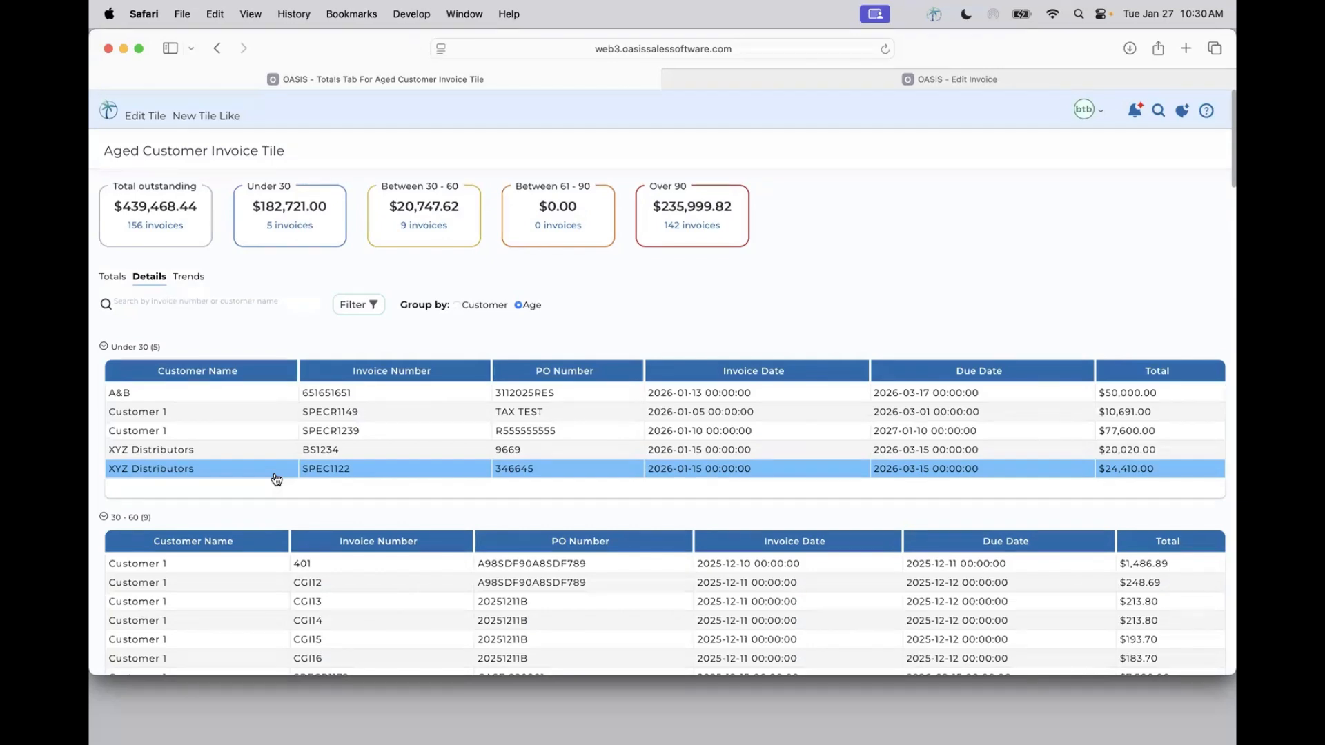
scroll(276, 479, "down", 15)
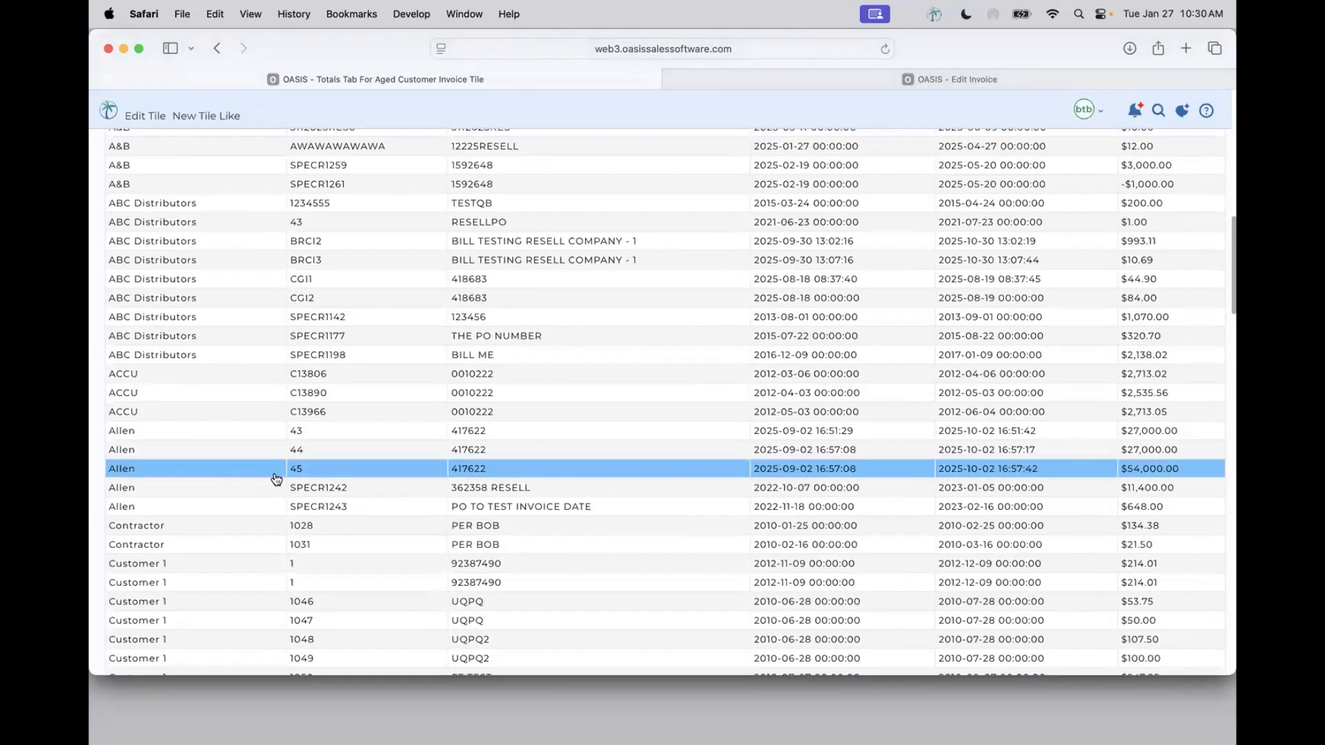
scroll(276, 479, "up", 15)
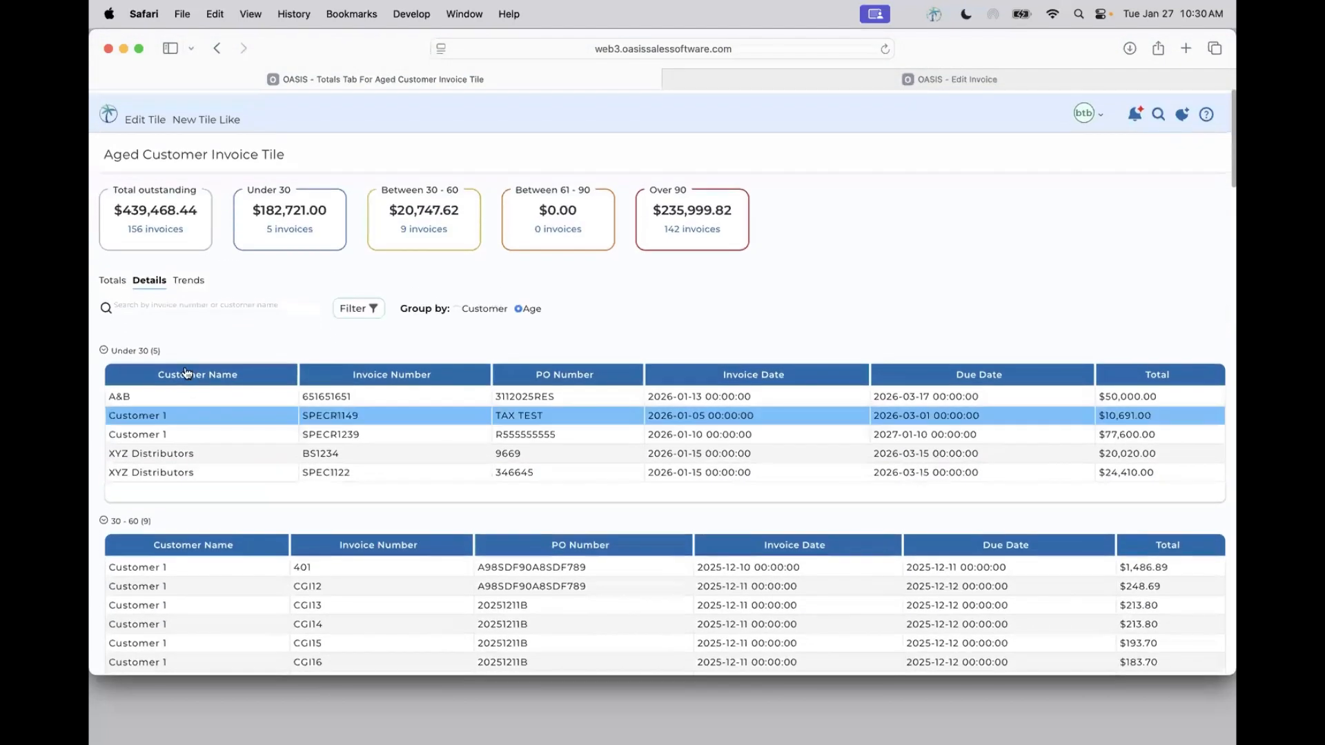
View the tile's customer totals and the Aged Customer Invoice trends chart, ending on the totals.
left_click(112, 276)
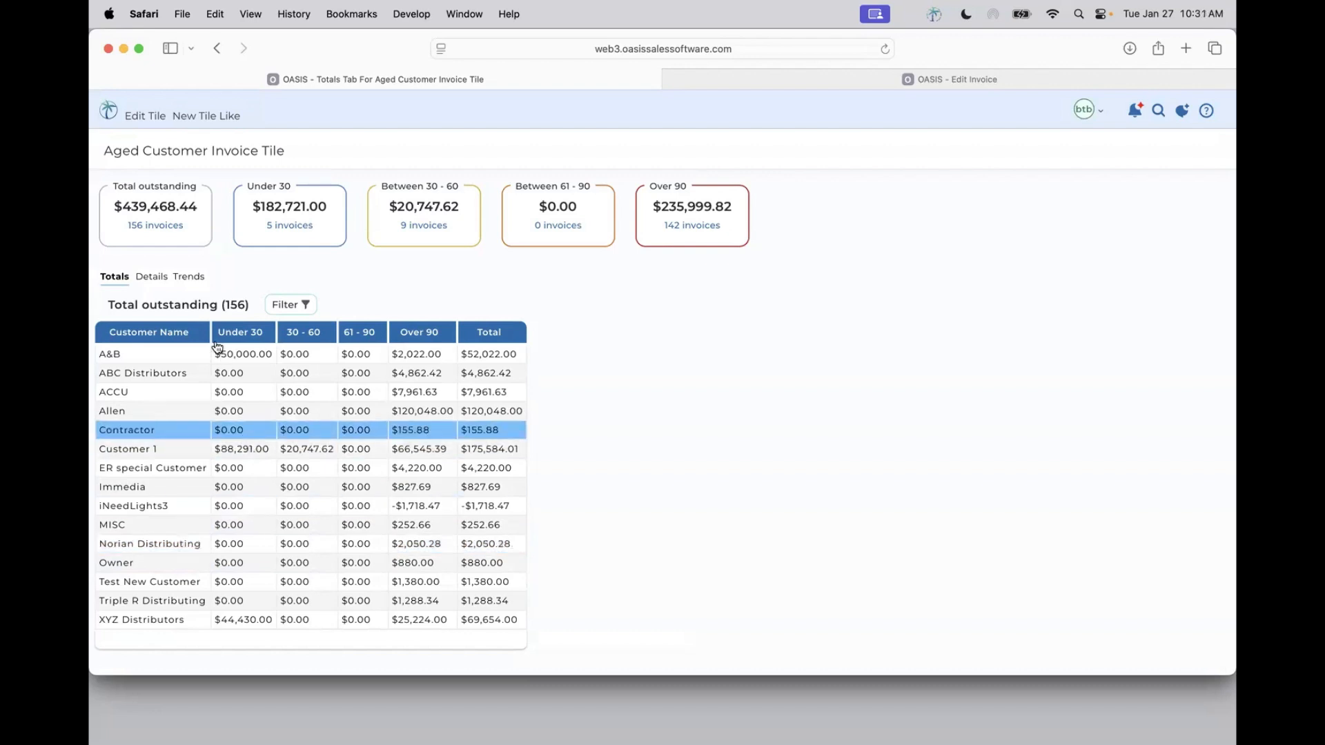
left_click(196, 278)
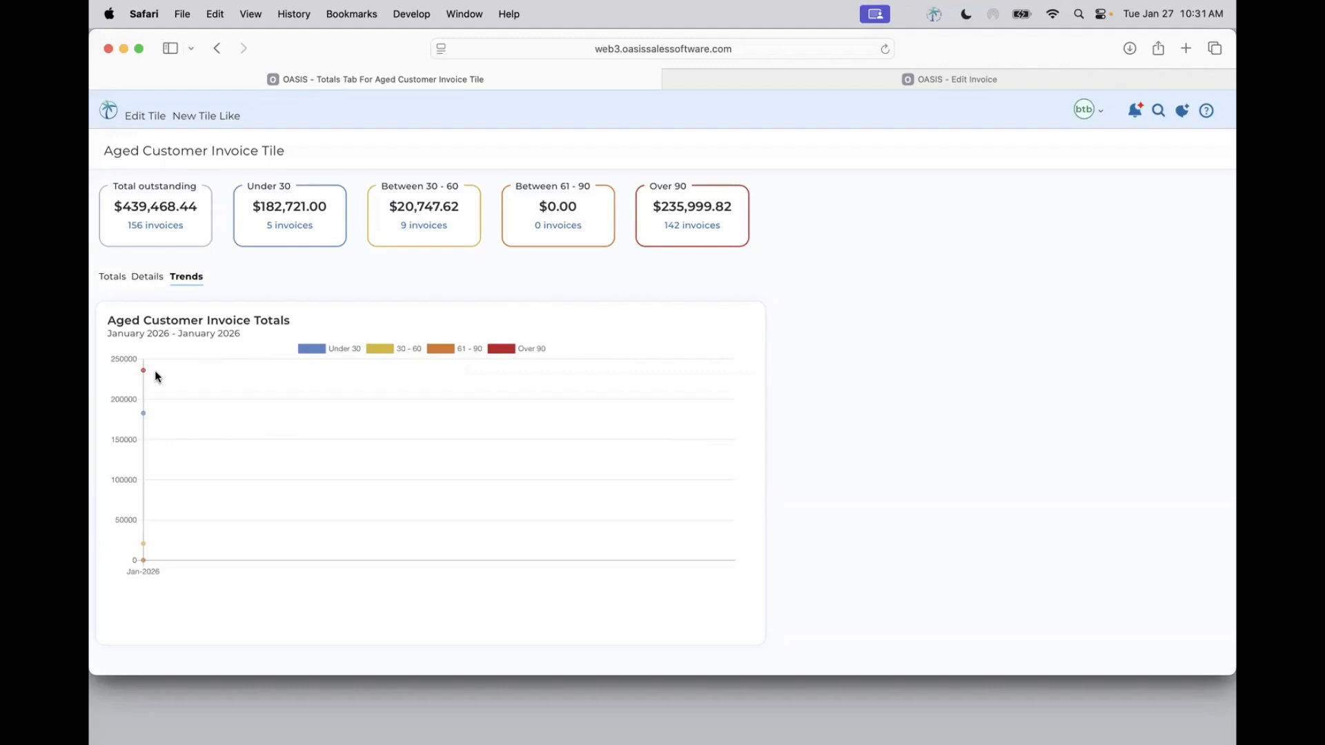
mouse_move(144, 370)
left_click(111, 277)
Switch to the Aged Invoices Webinar presentation in PowerPoint.
mouse_move(926, 741)
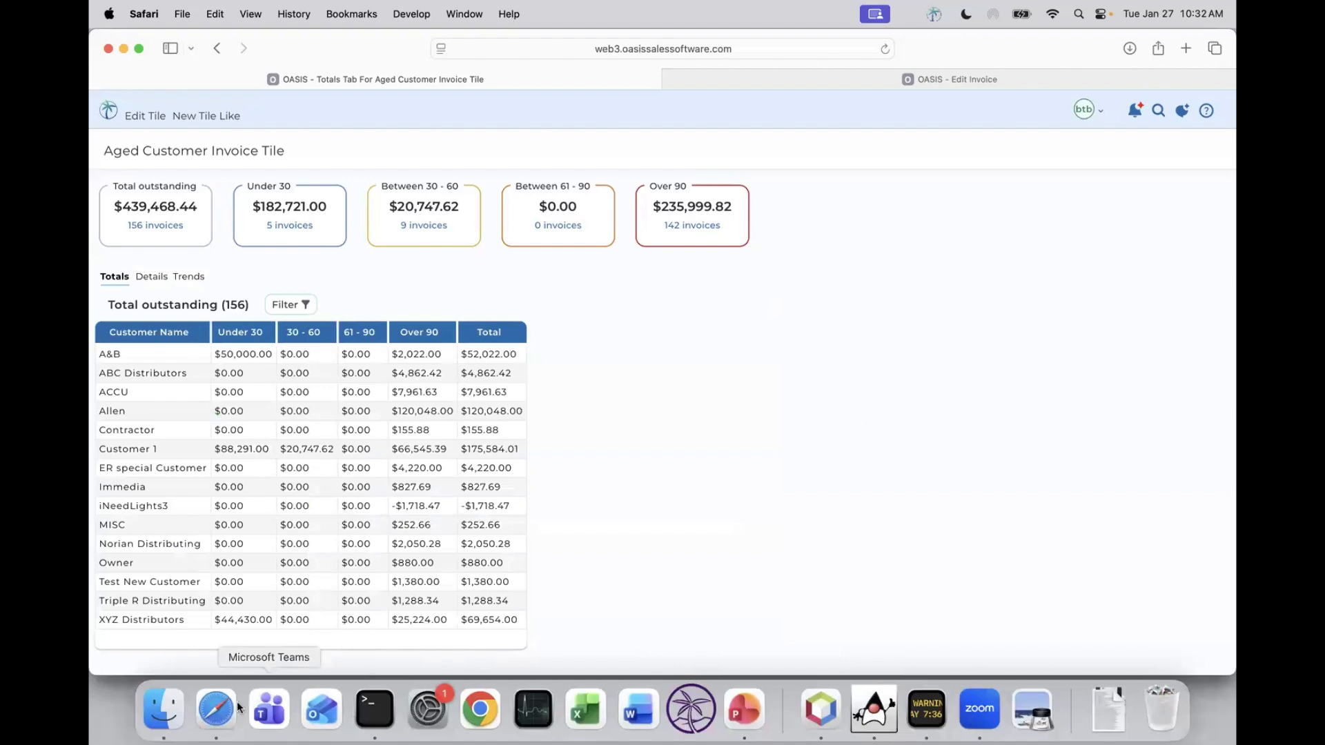
left_click(740, 700)
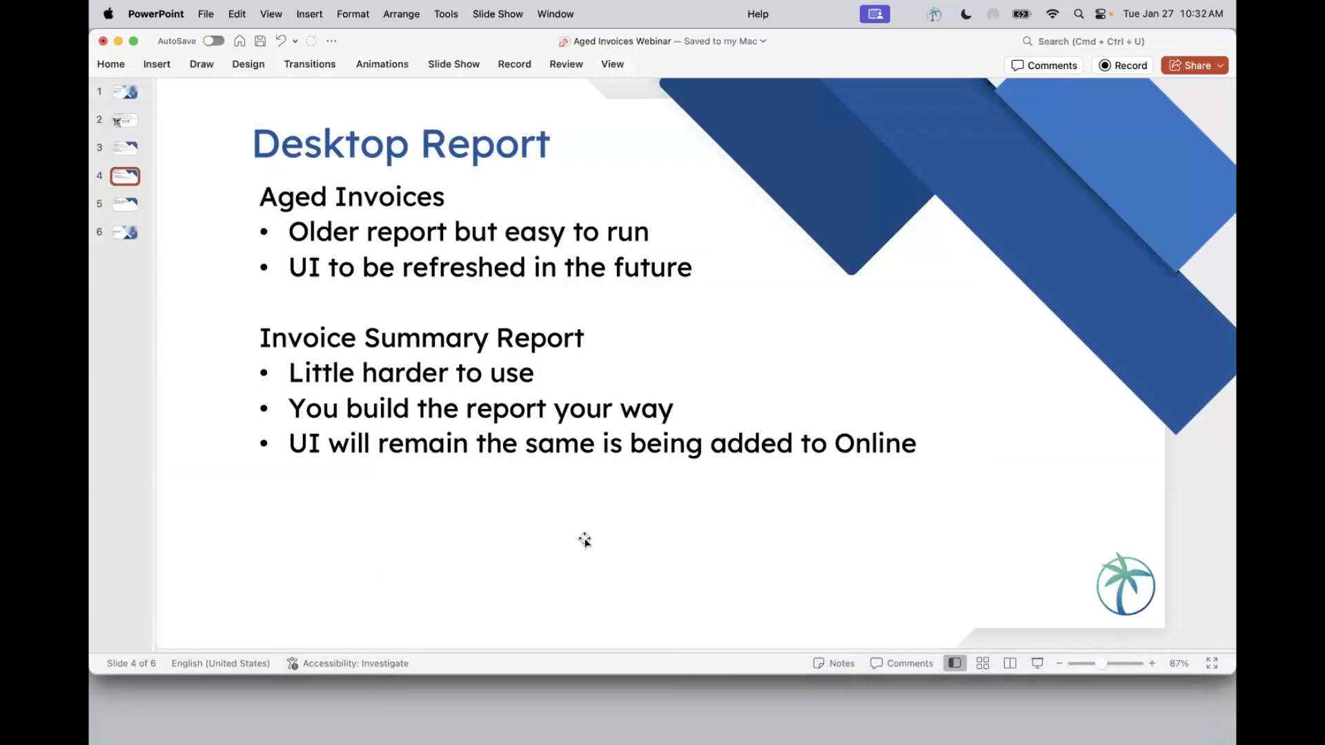